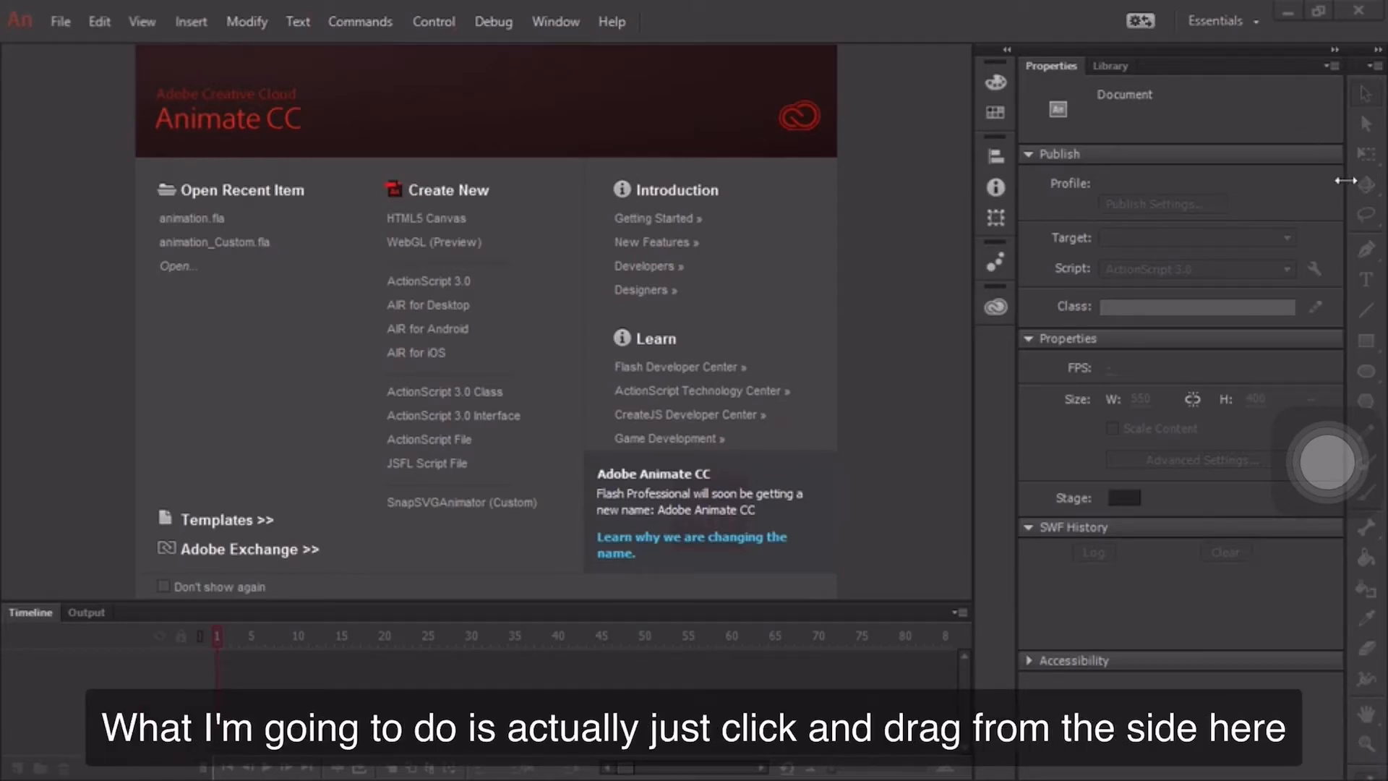
Widen the tools area to two columns and create a new HTML5 Canvas document
left_click_drag(1346, 182, 1305, 188)
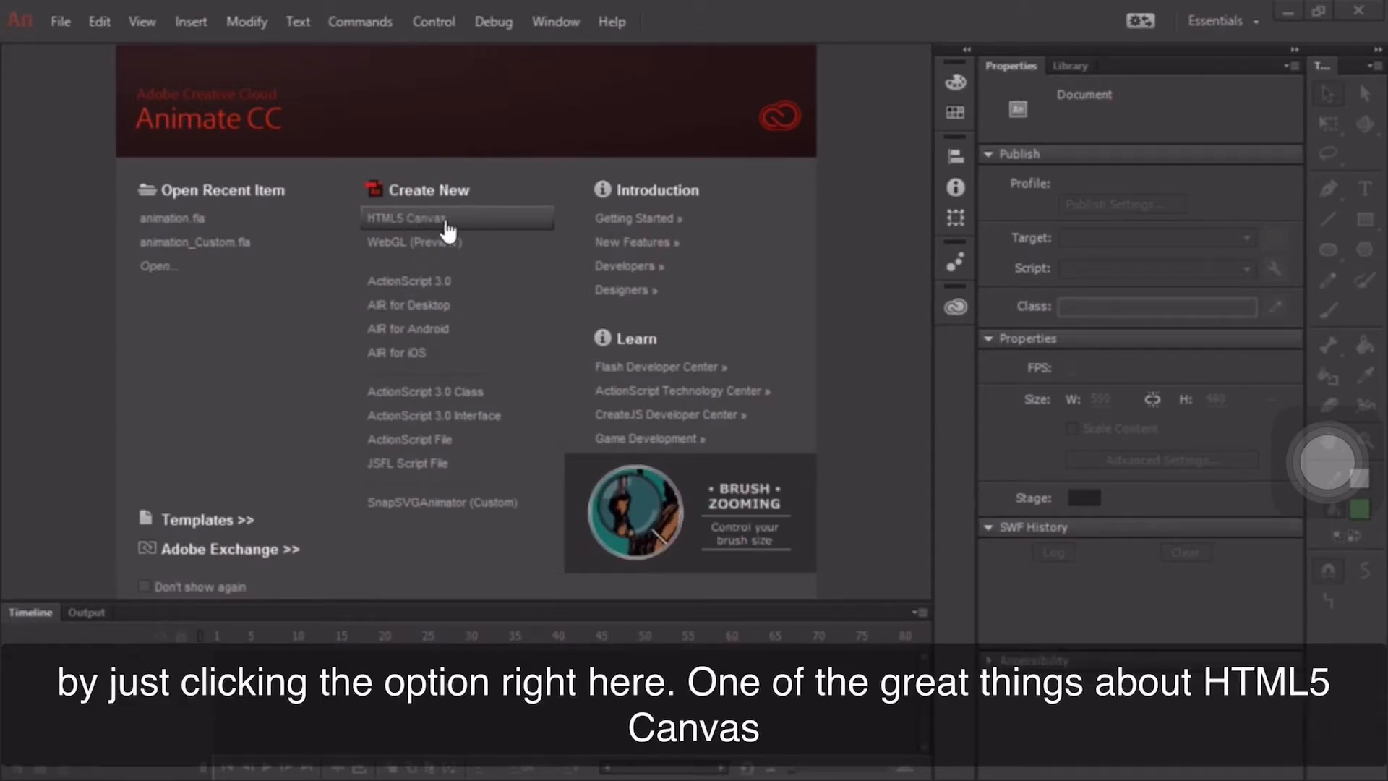
left_click(463, 224)
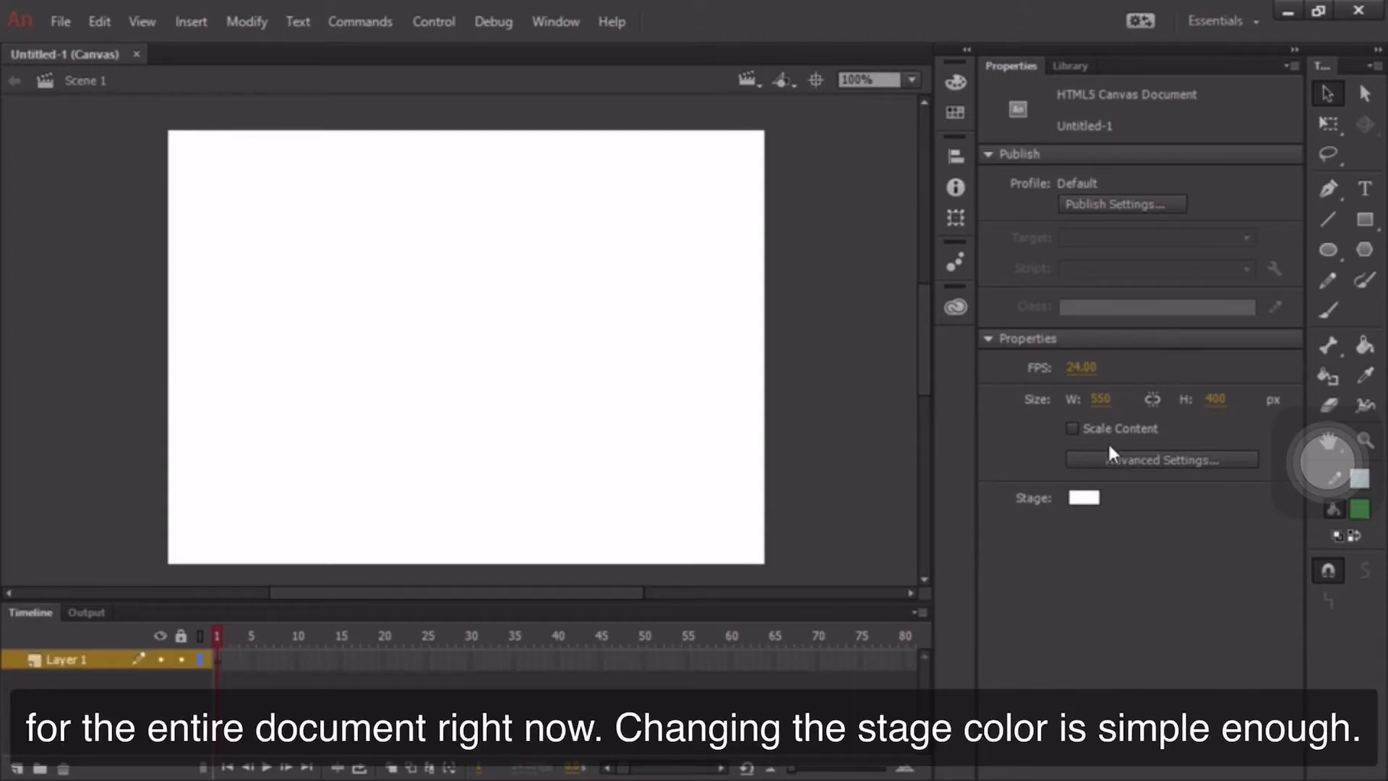
Set the stage colour to sky blue #3399CC and the stage size to 747 by 420 px
left_click(1076, 498)
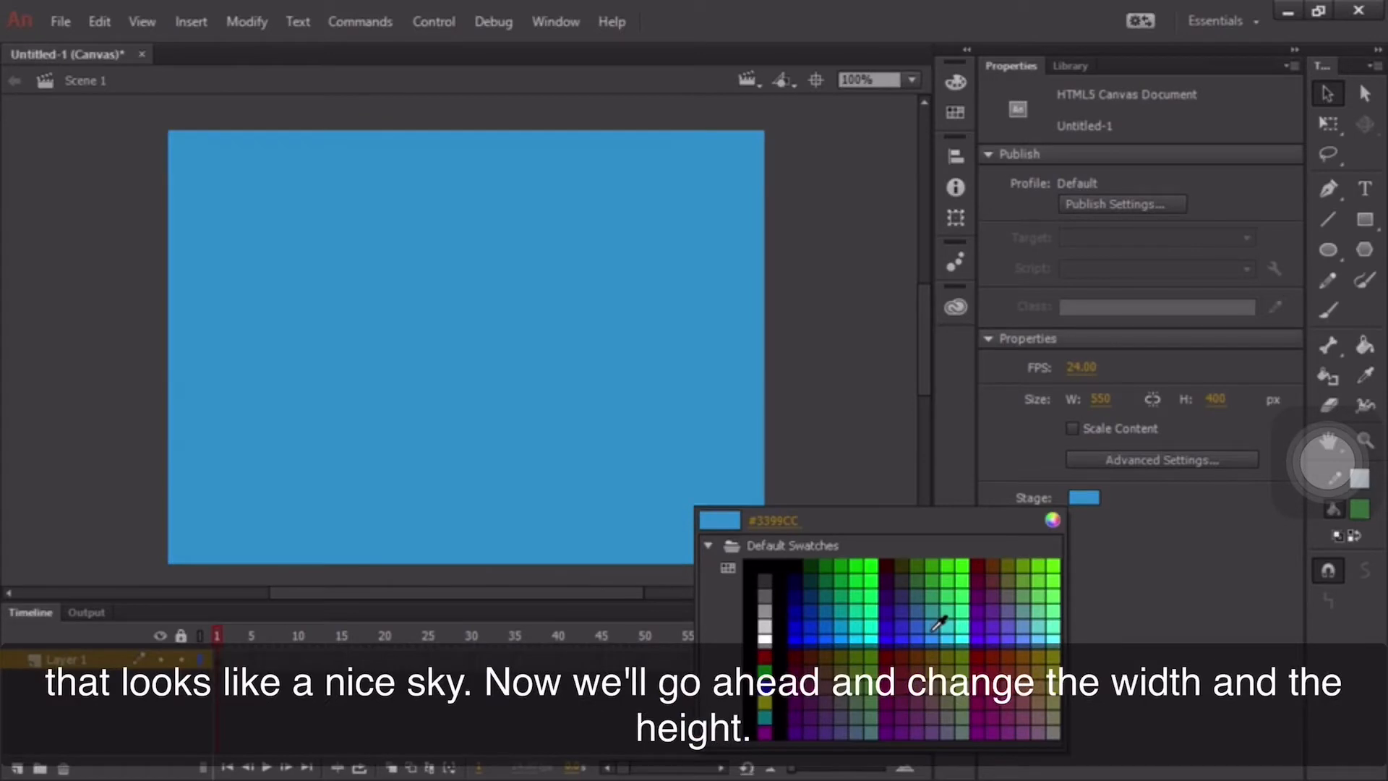
left_click(934, 625)
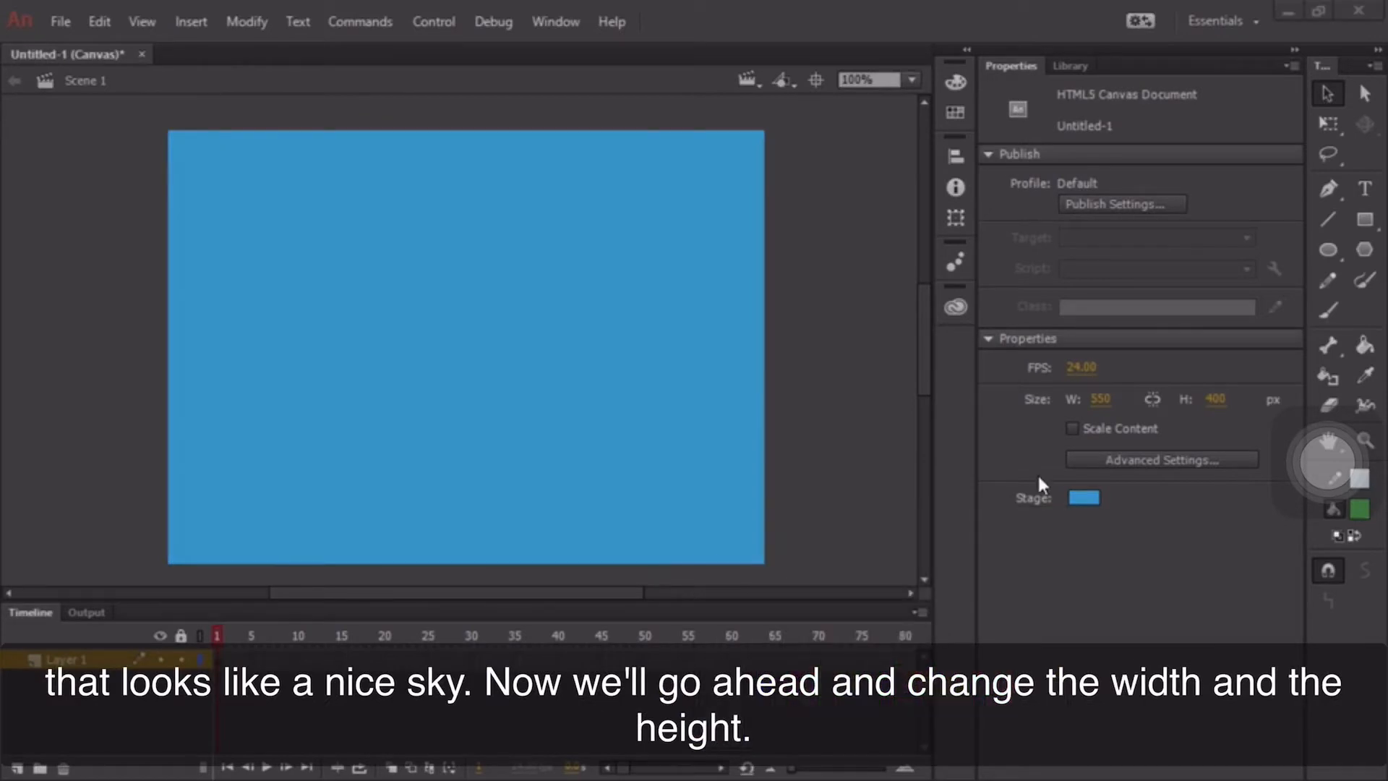
left_click(1100, 399)
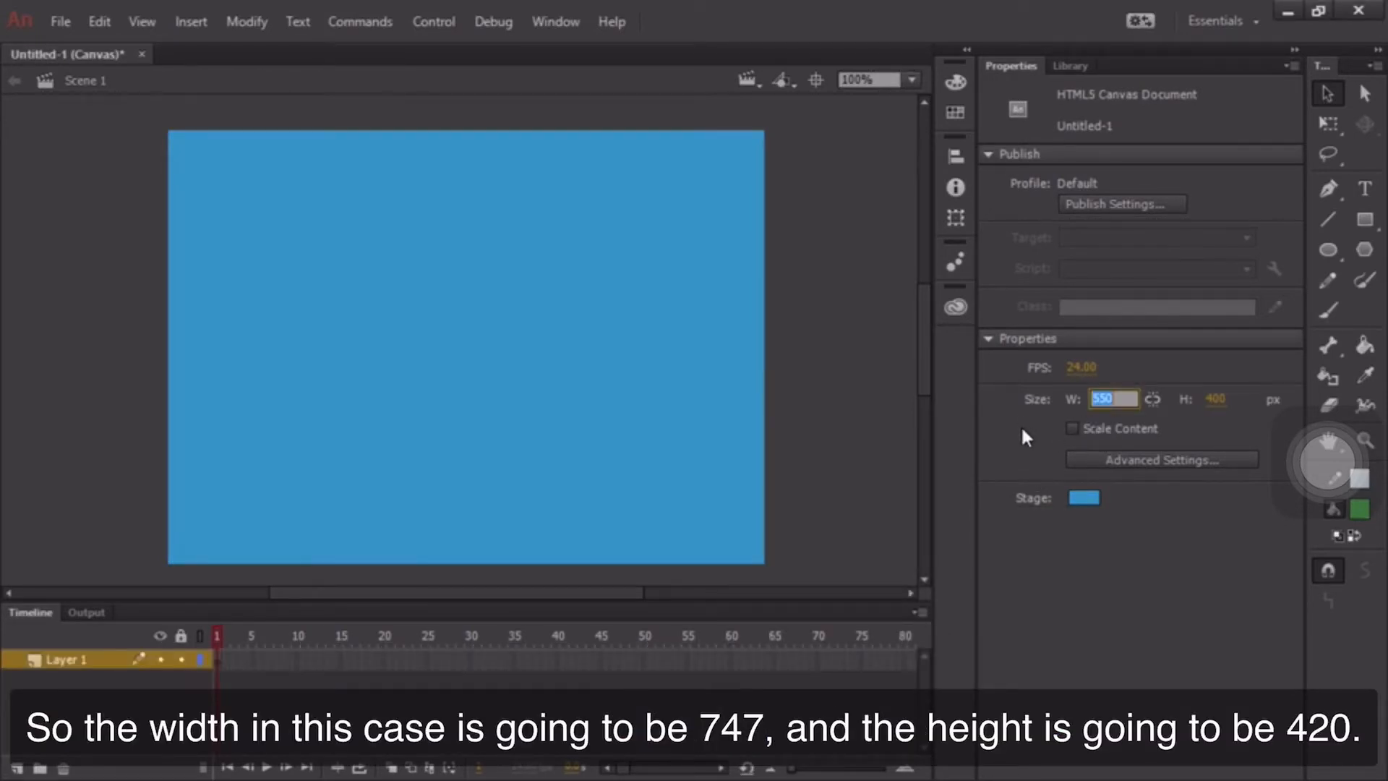
type("747")
left_click(1215, 400)
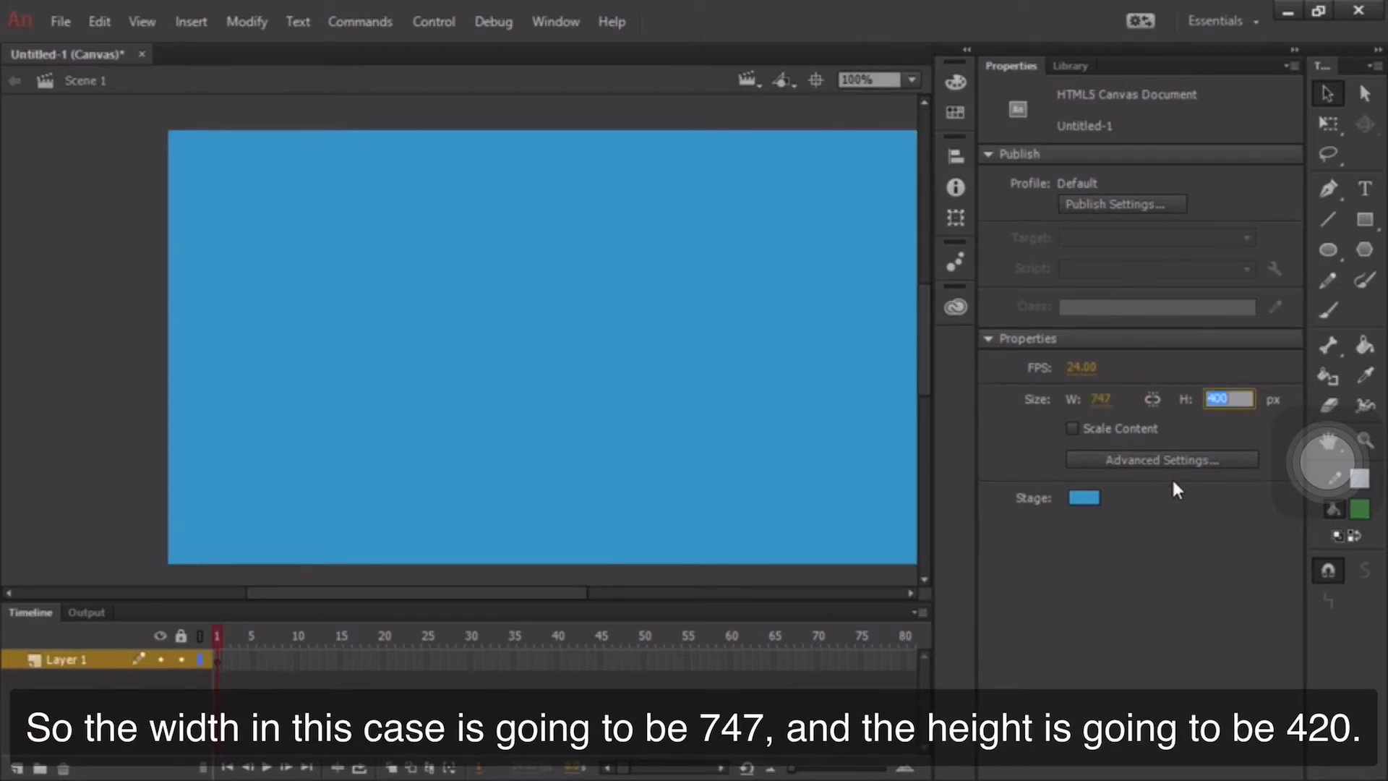
type("420")
key("Return")
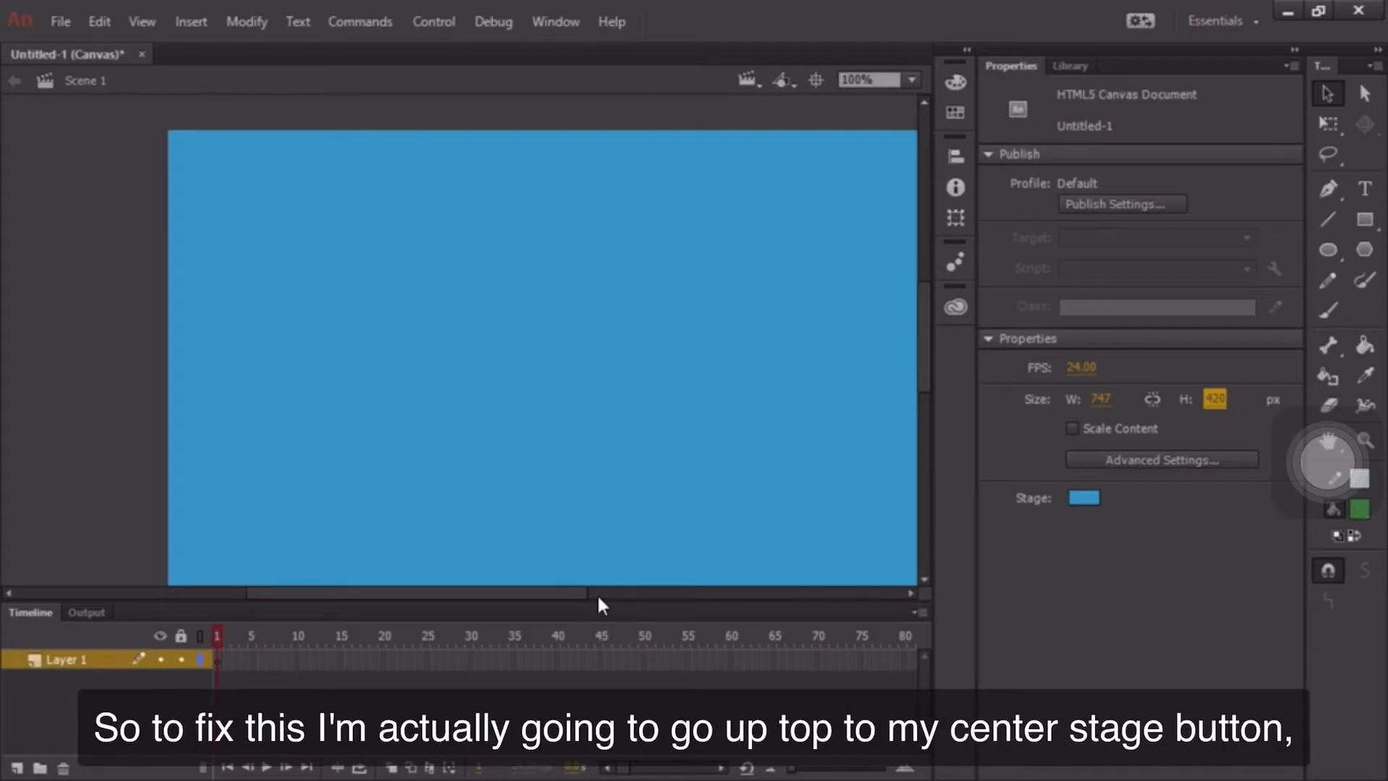
left_click(814, 81)
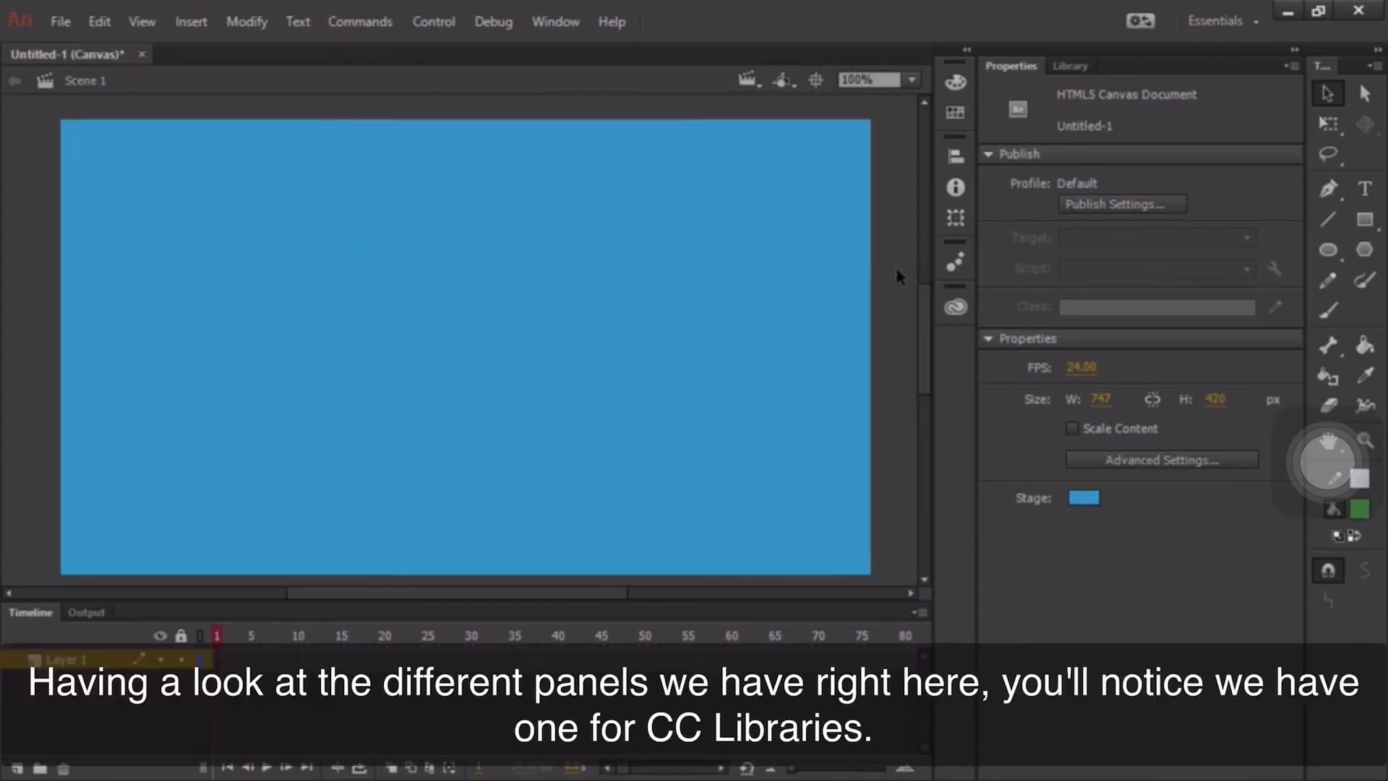
Search Adobe Stock in CC Libraries for "vector hills green sky" and look through the landscape artwork
left_click(955, 308)
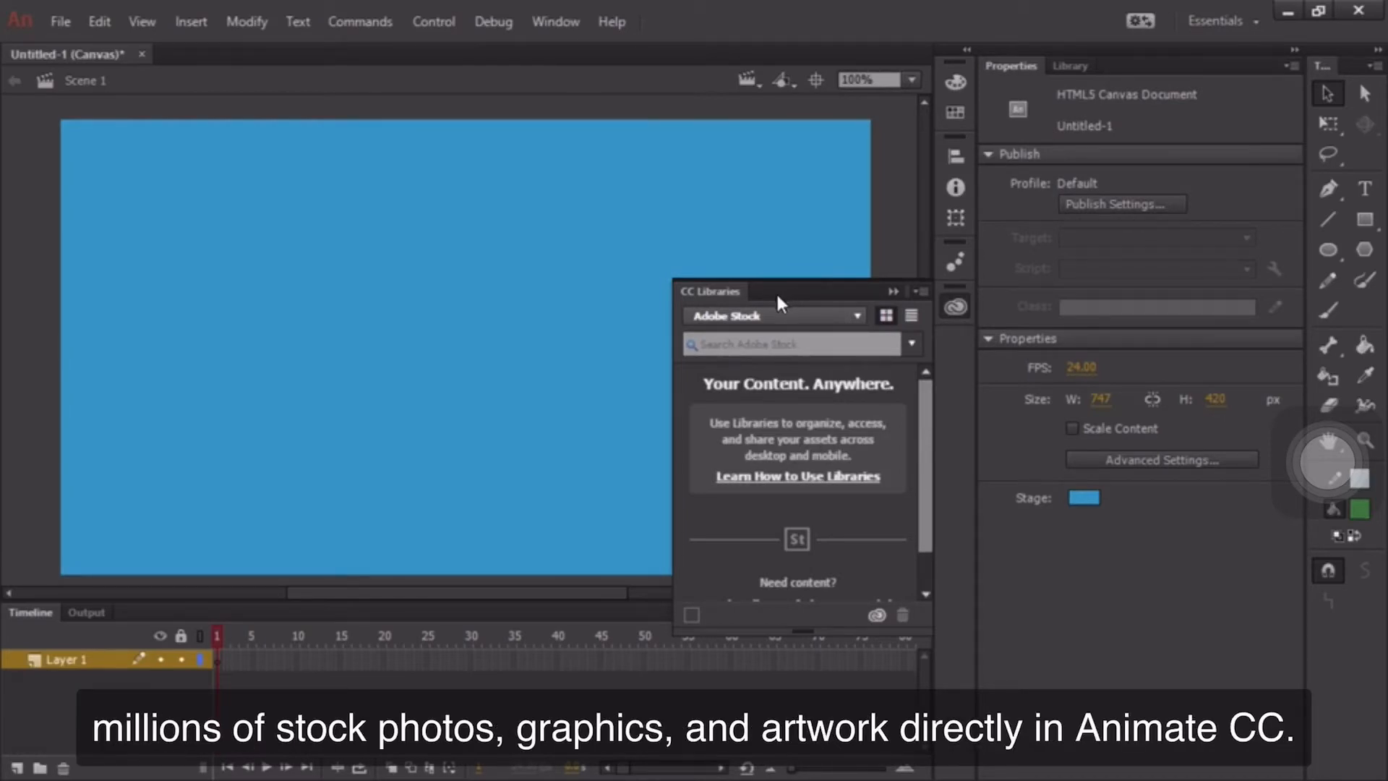
left_click(775, 344)
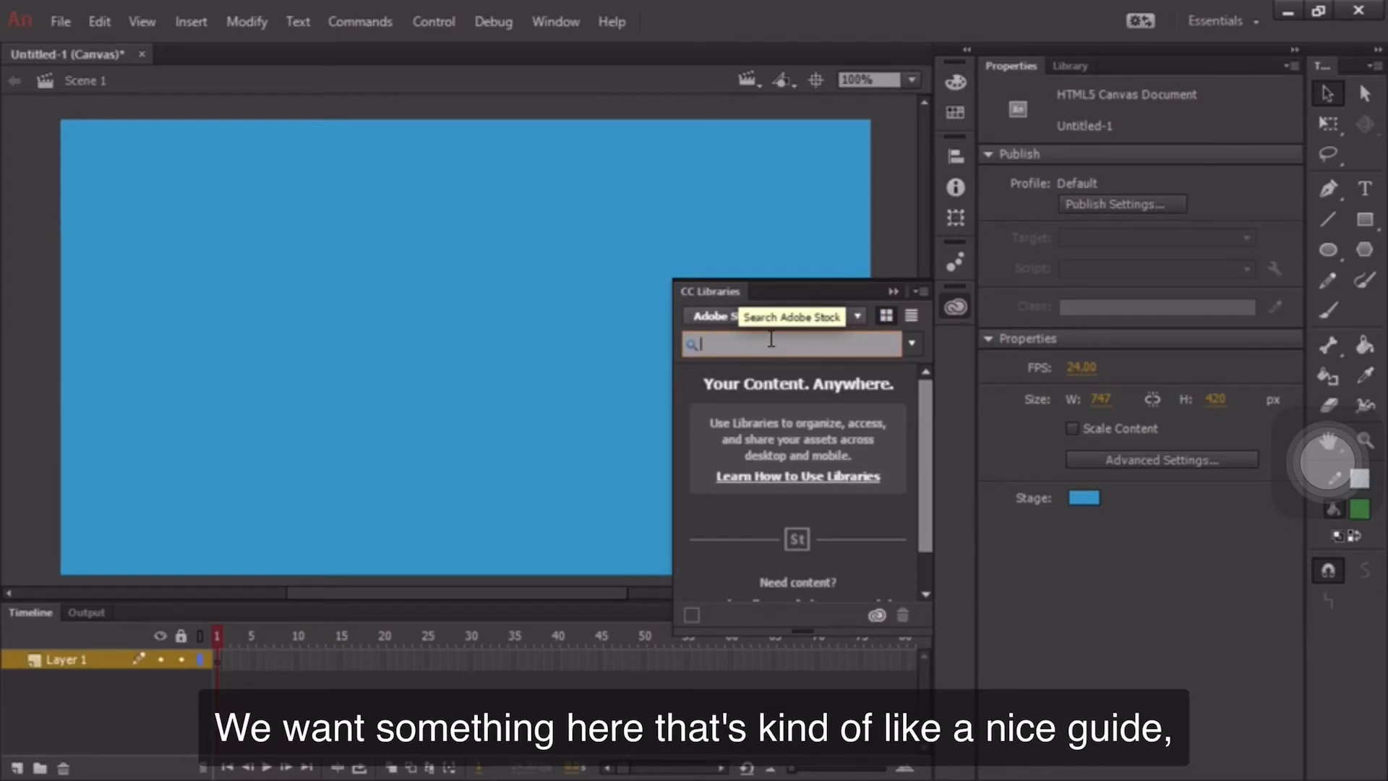
type("vect")
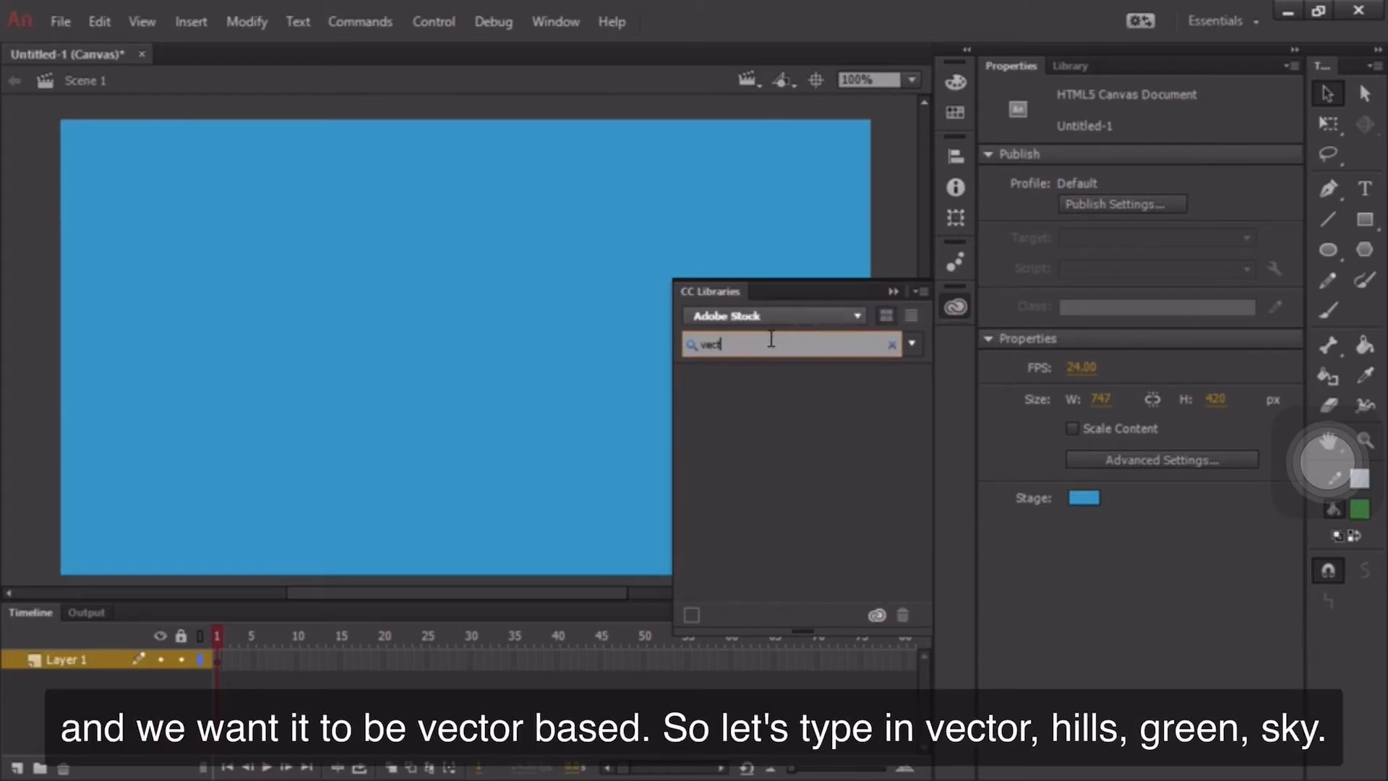
type("or hill")
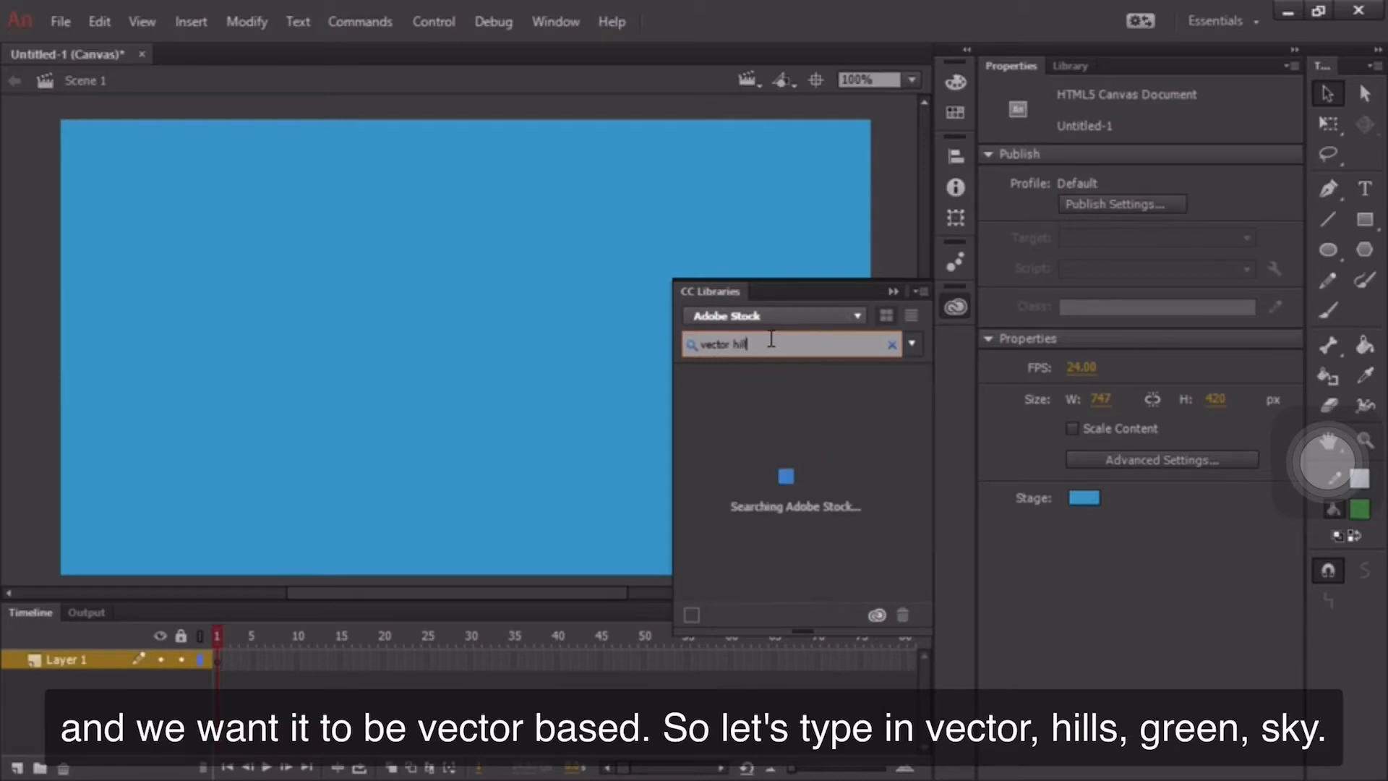
type("s green sky")
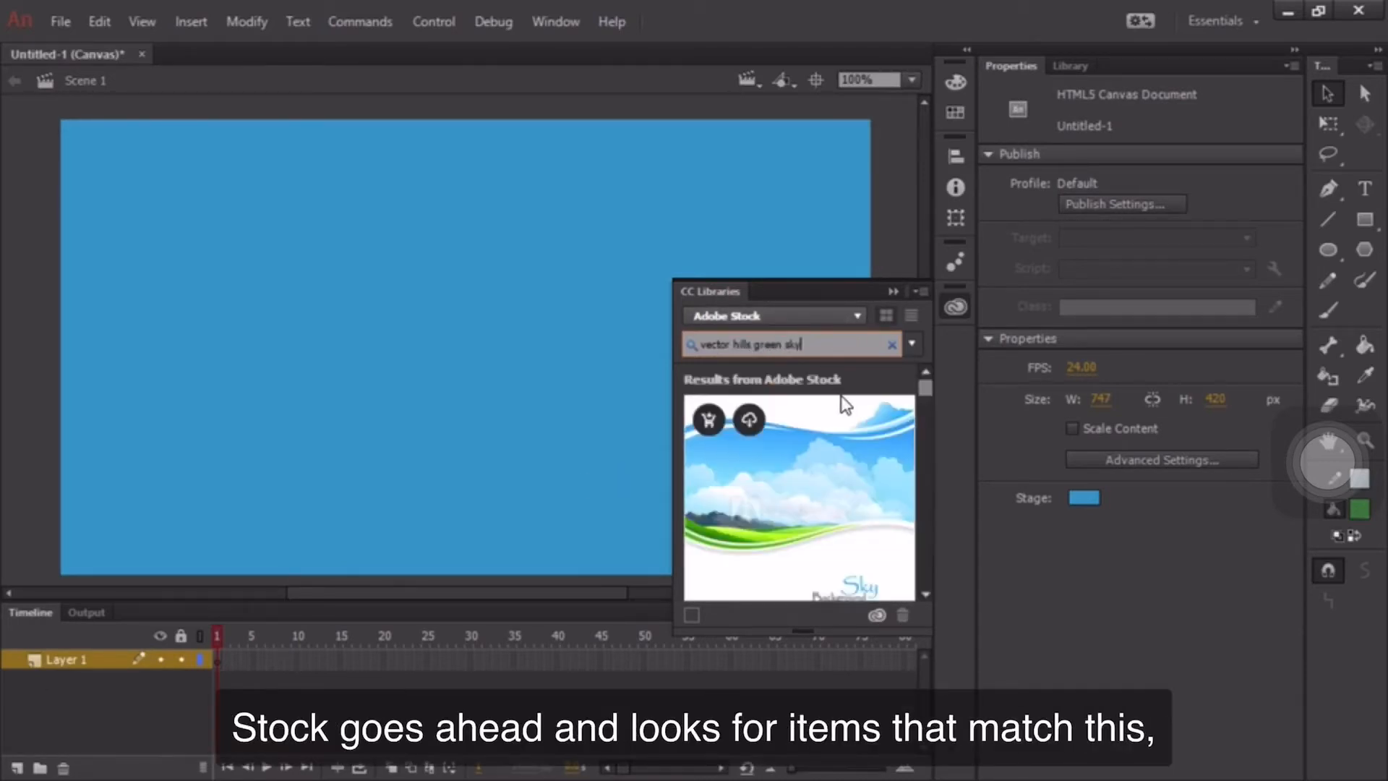
left_click_drag(926, 384, 925, 423)
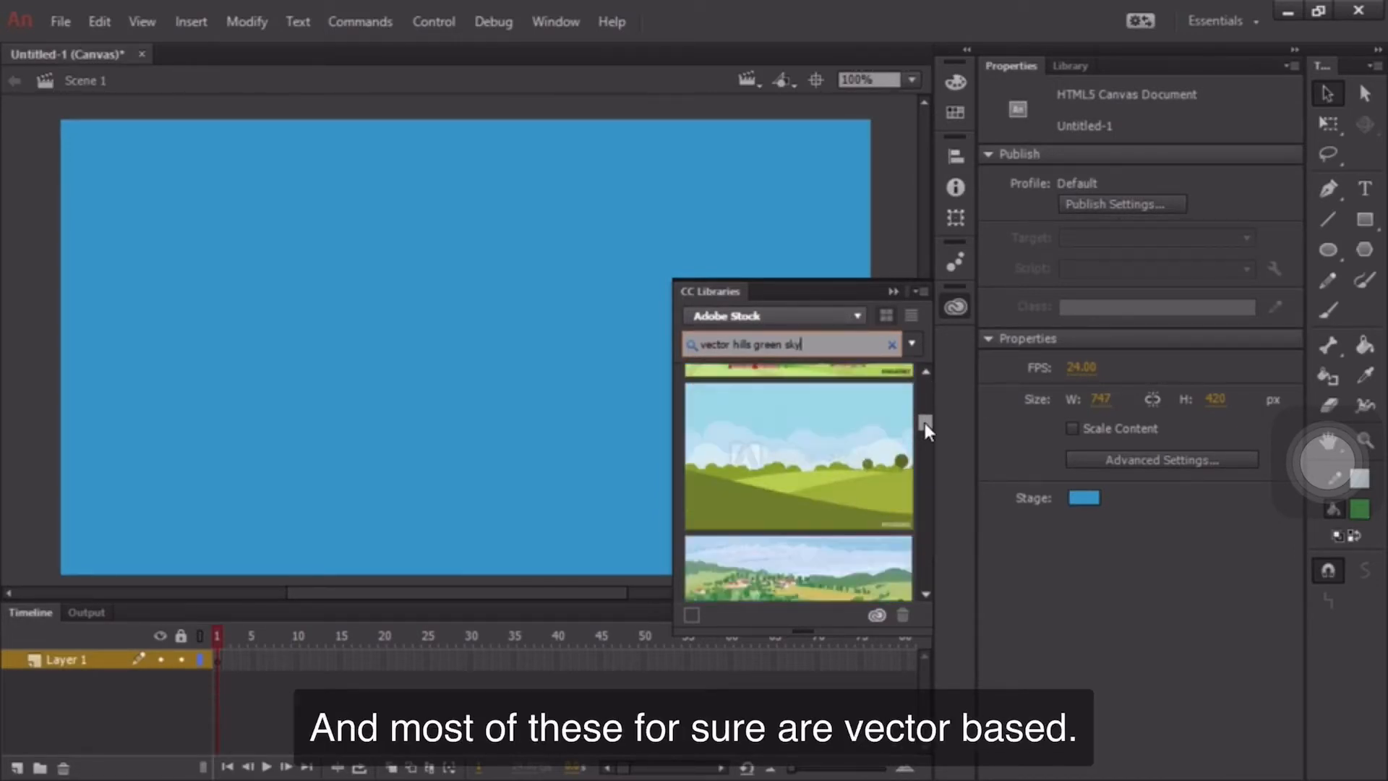
mouse_move(840, 504)
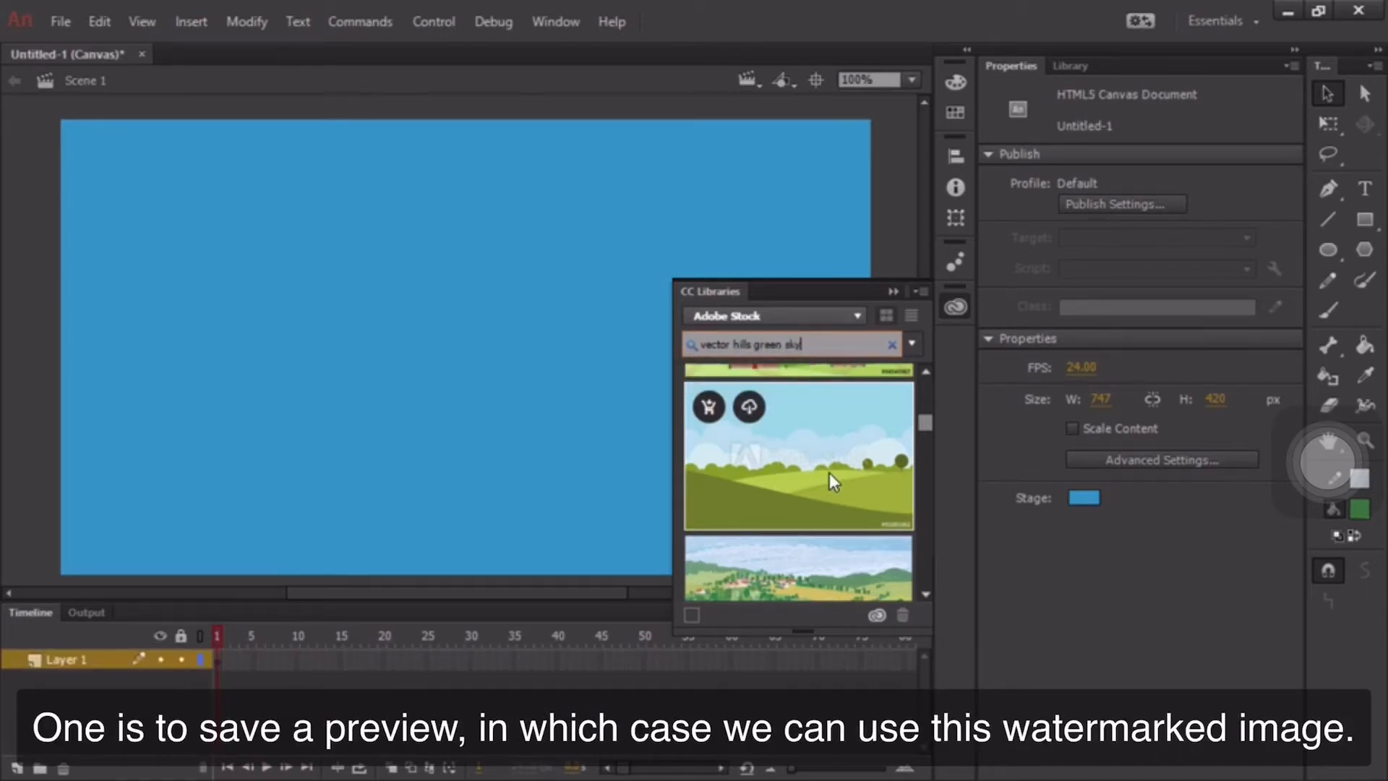
mouse_move(766, 472)
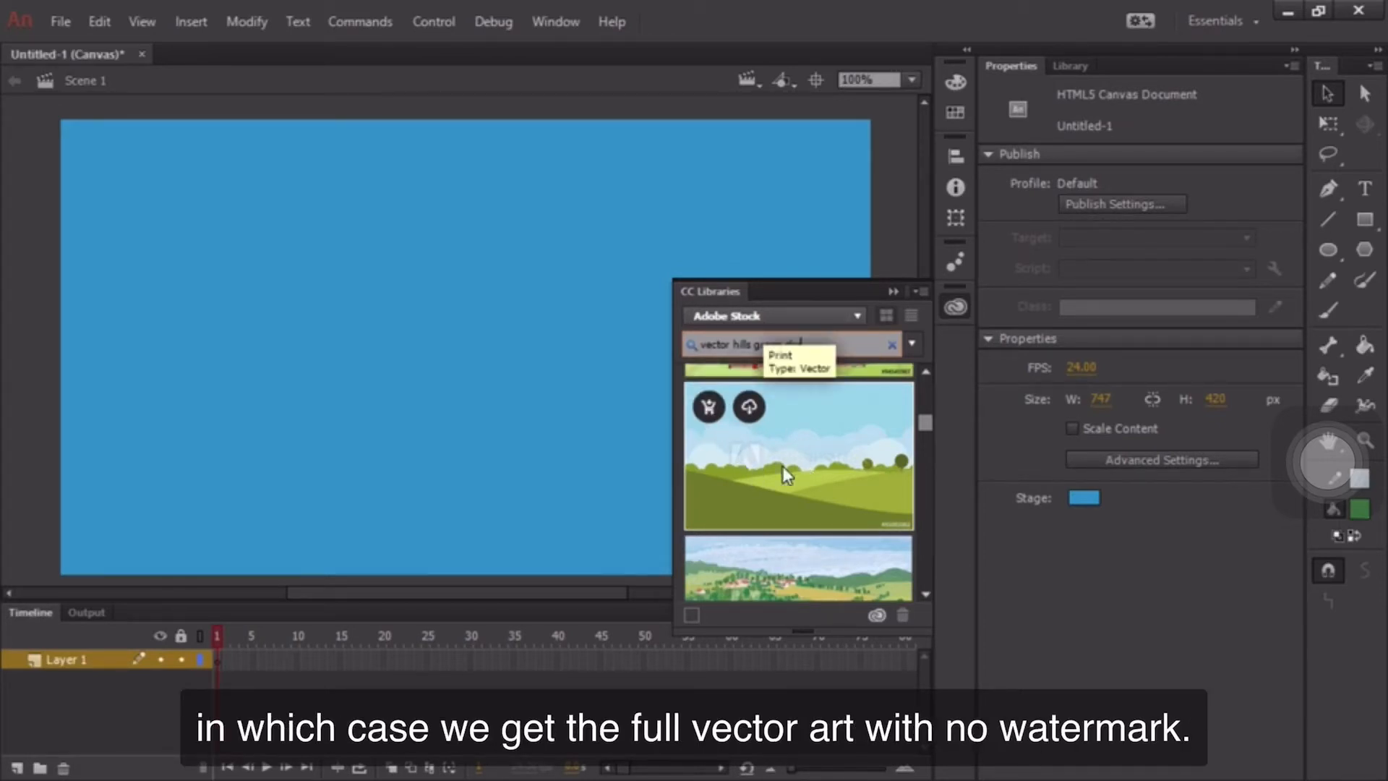
left_click(892, 289)
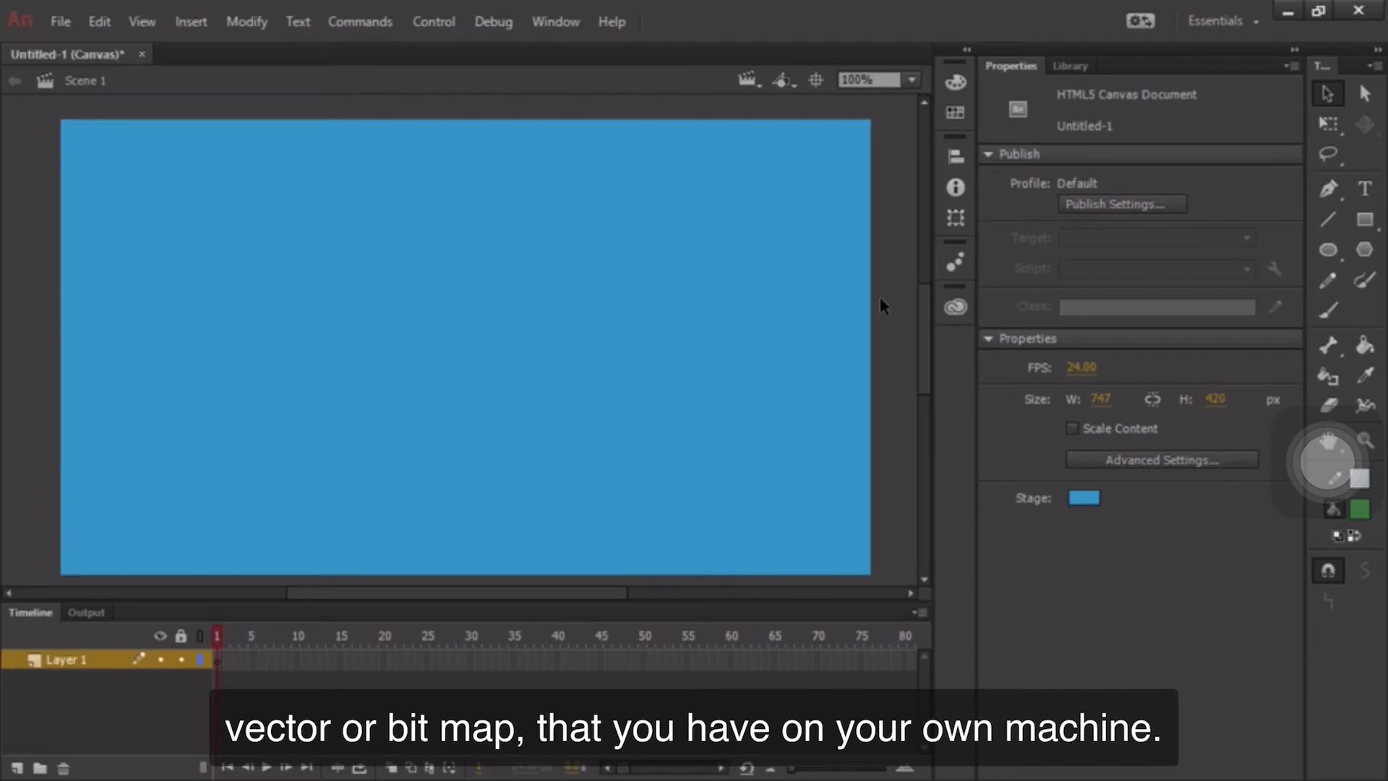
Import Artwork 1 from the Animate CC library onto the stage as a single Animate layer, keeping paths and effects editable
left_click(956, 306)
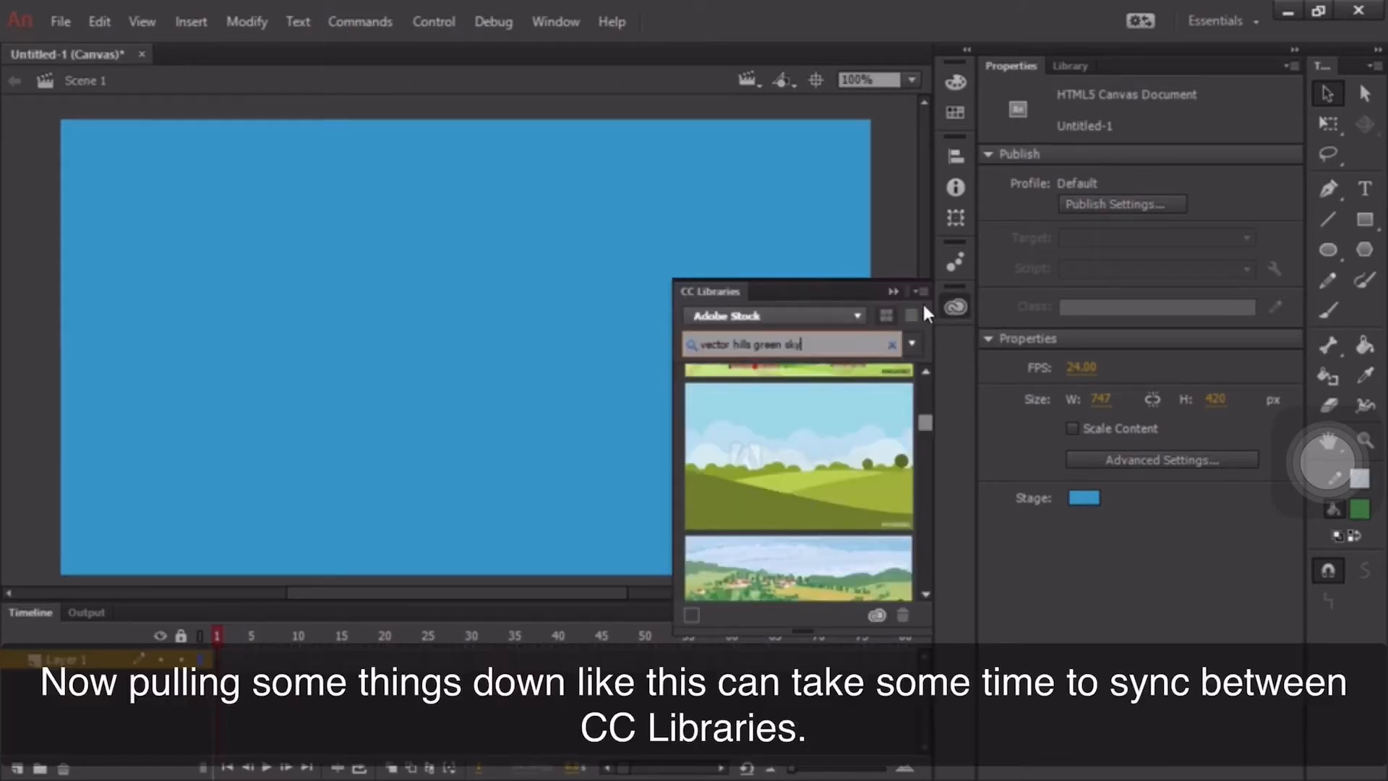
mouse_move(779, 474)
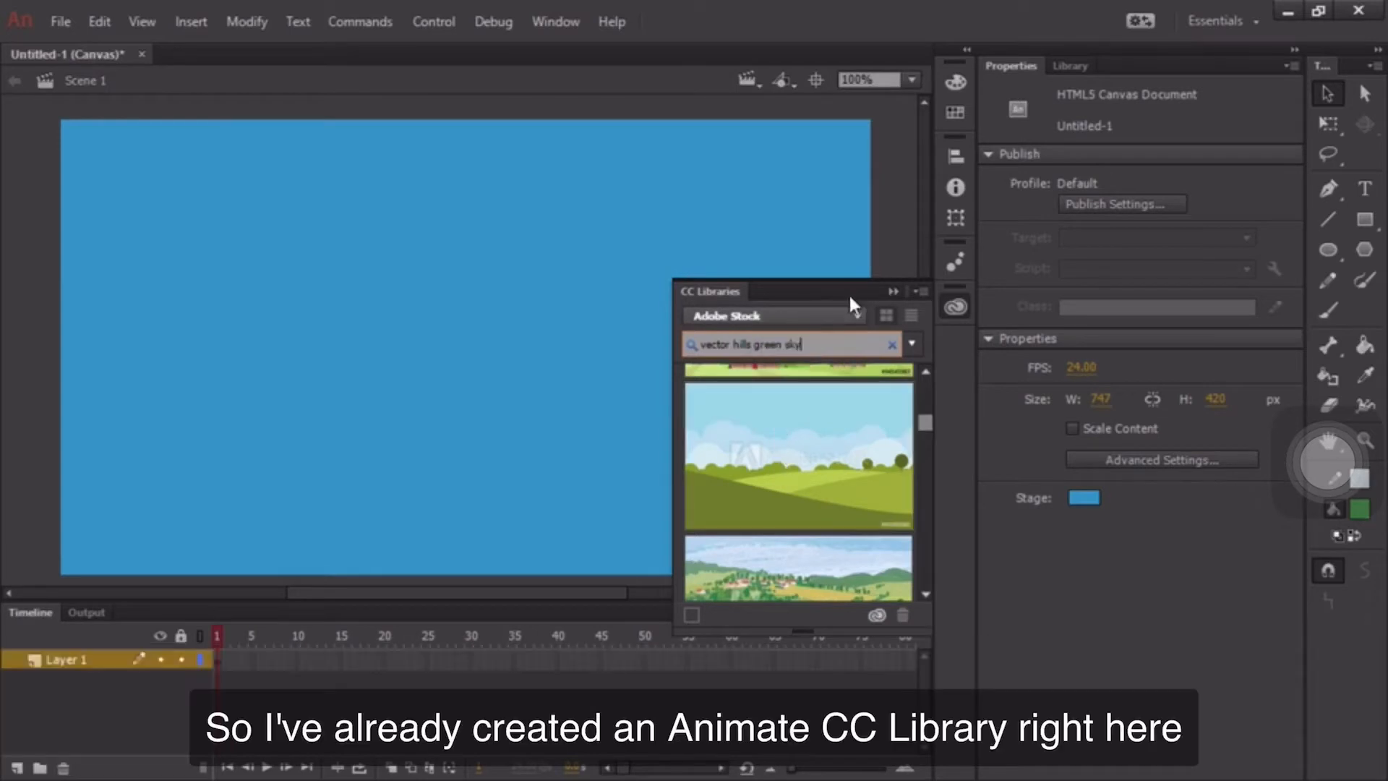
left_click(856, 315)
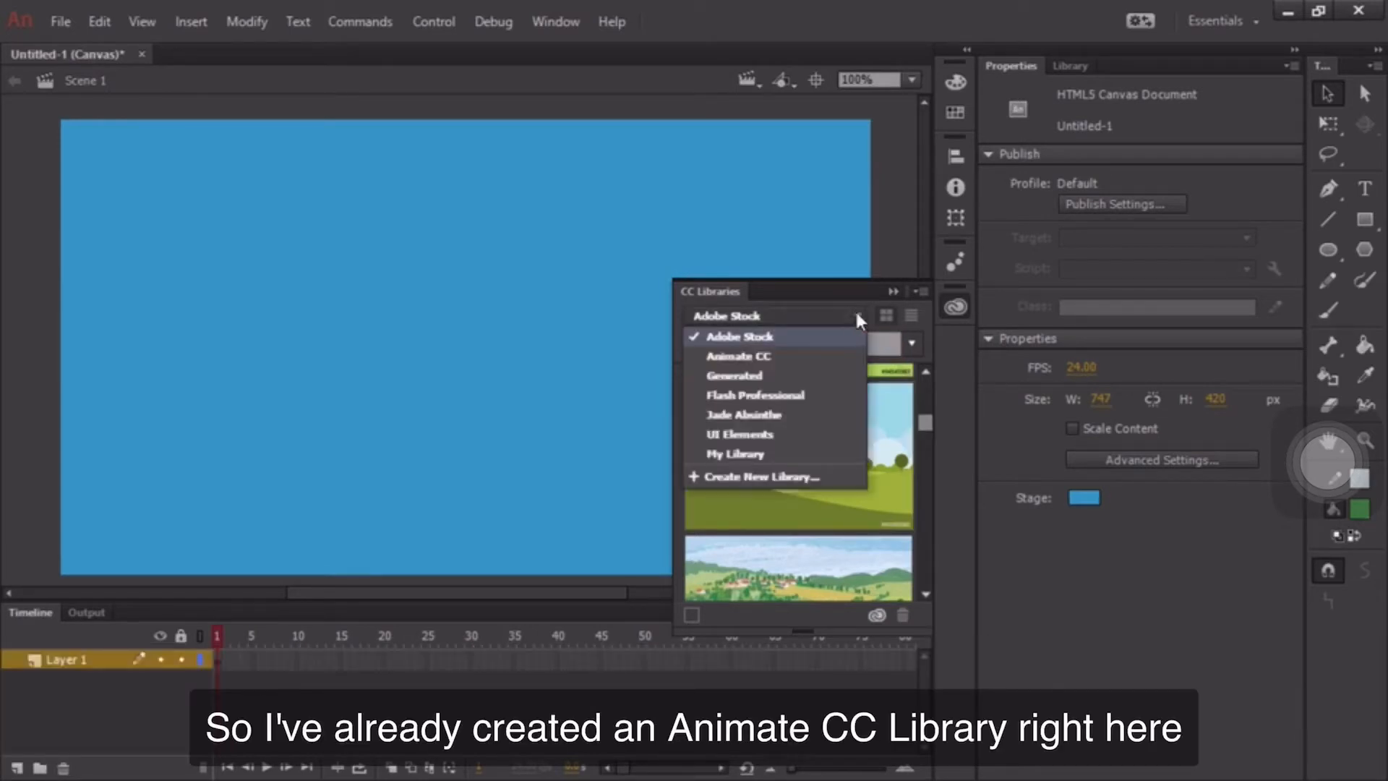
left_click(777, 354)
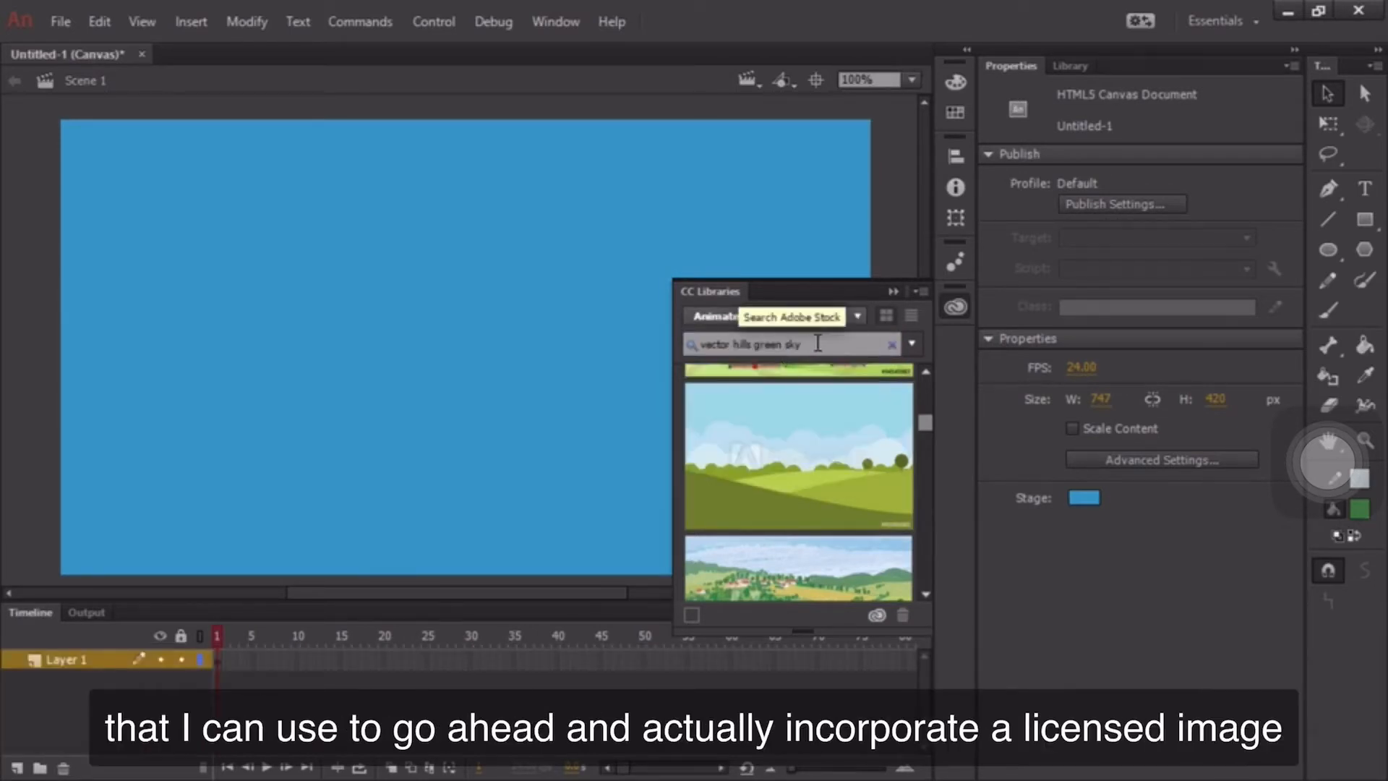
left_click(891, 345)
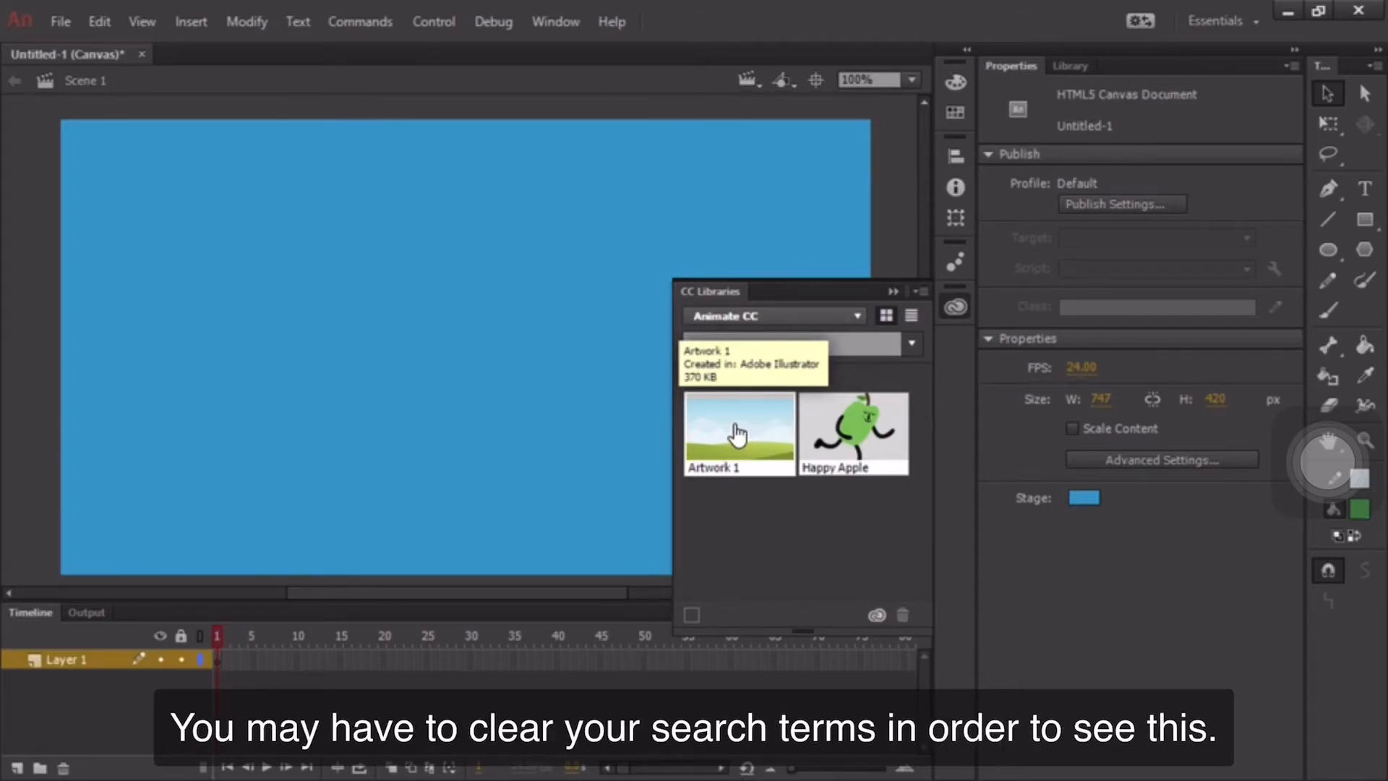
left_click_drag(737, 432, 71, 122)
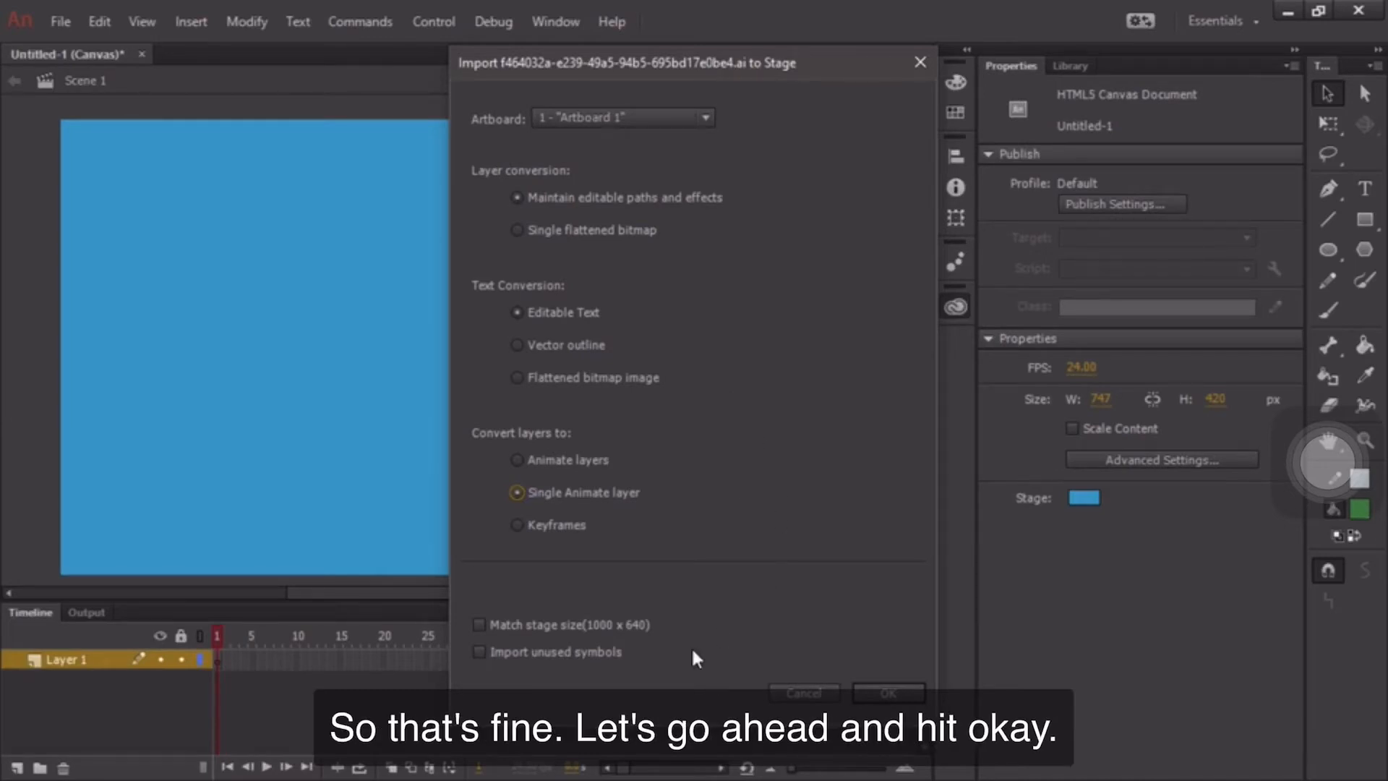
left_click(886, 691)
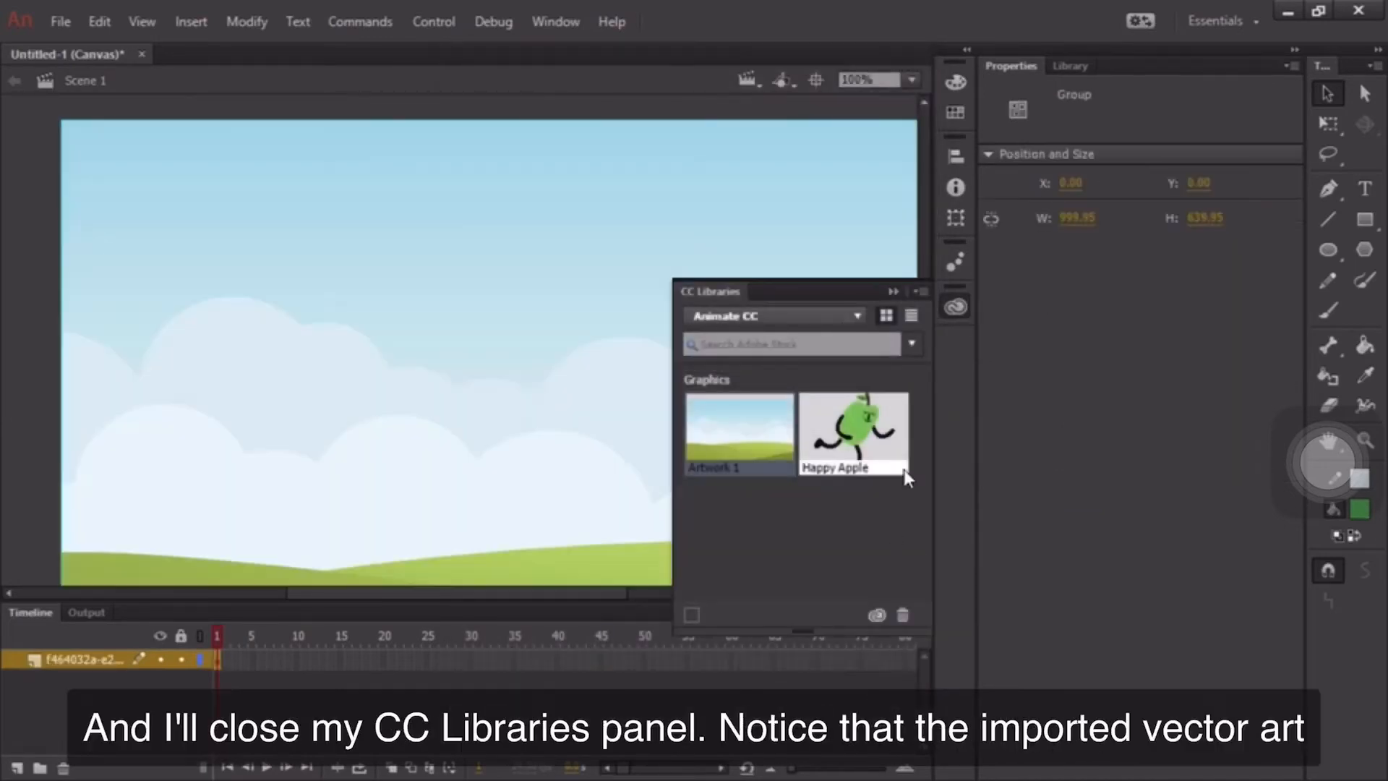
left_click(893, 291)
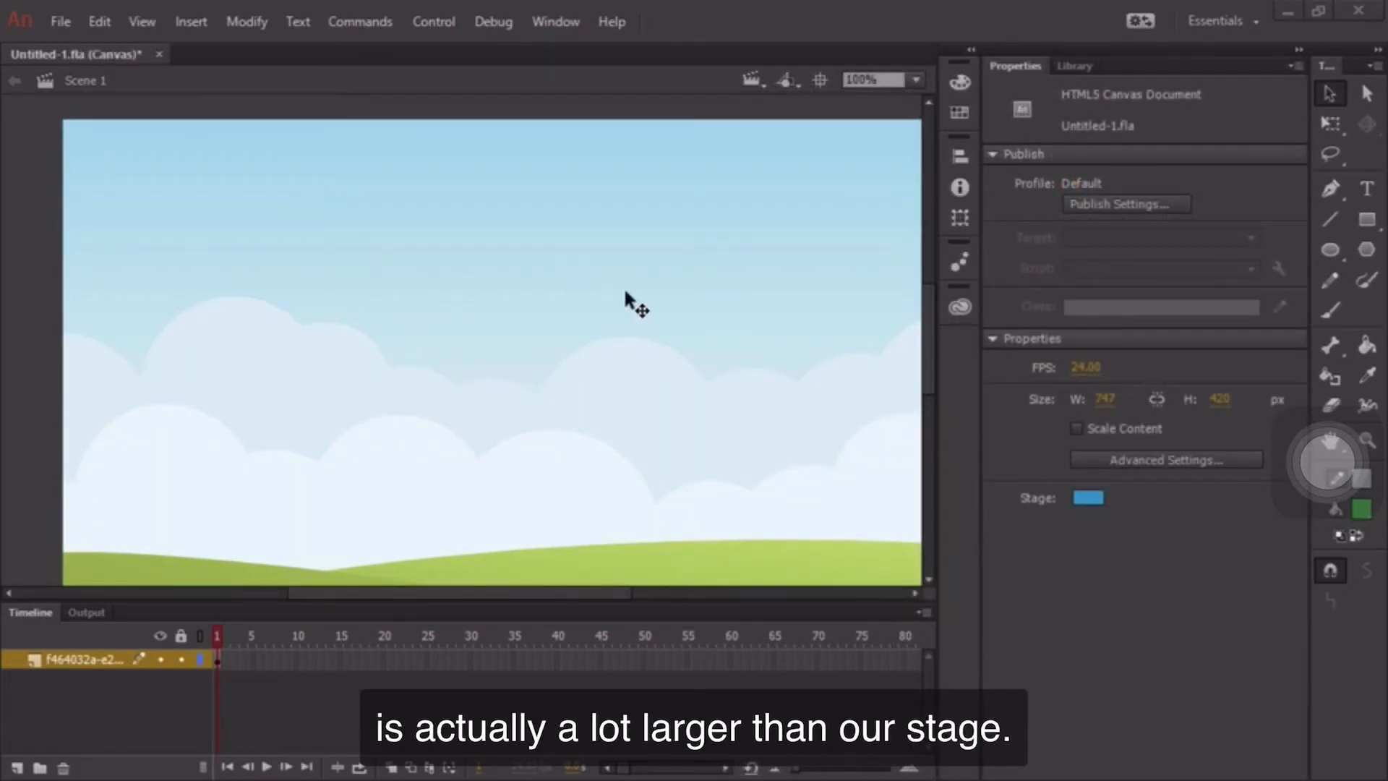
Resize the imported landscape artwork with Free Transform to 747 by 420 px so it matches the stage
left_click(916, 79)
left_click(905, 199)
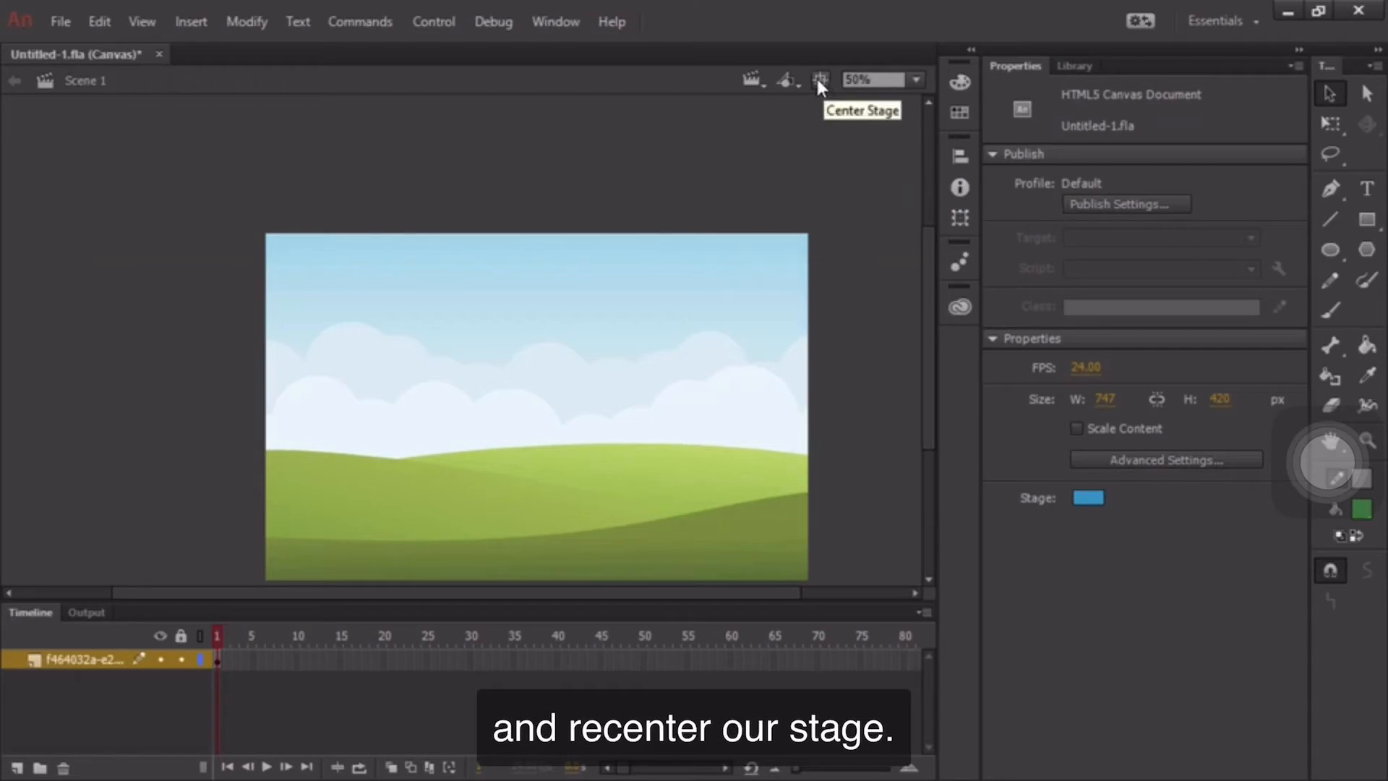
left_click(1329, 122)
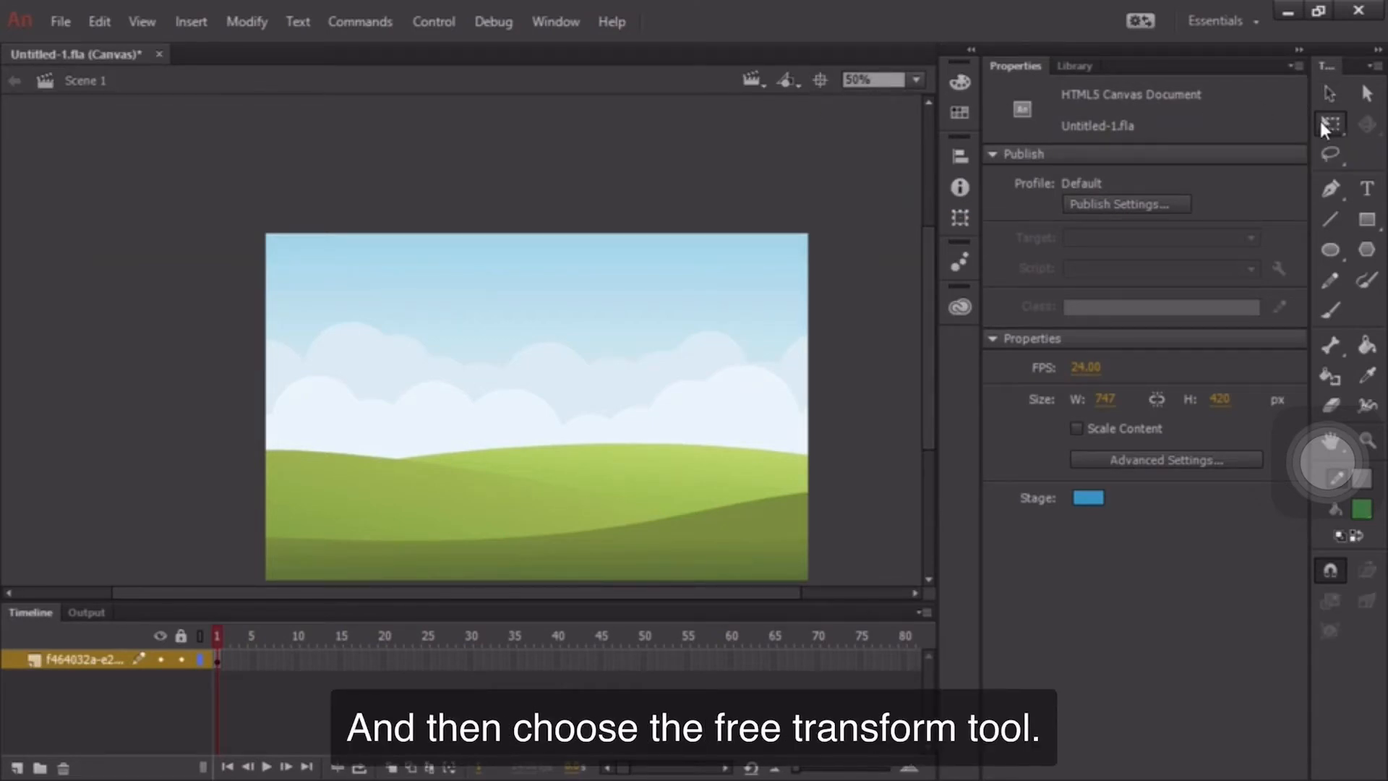
left_click(571, 327)
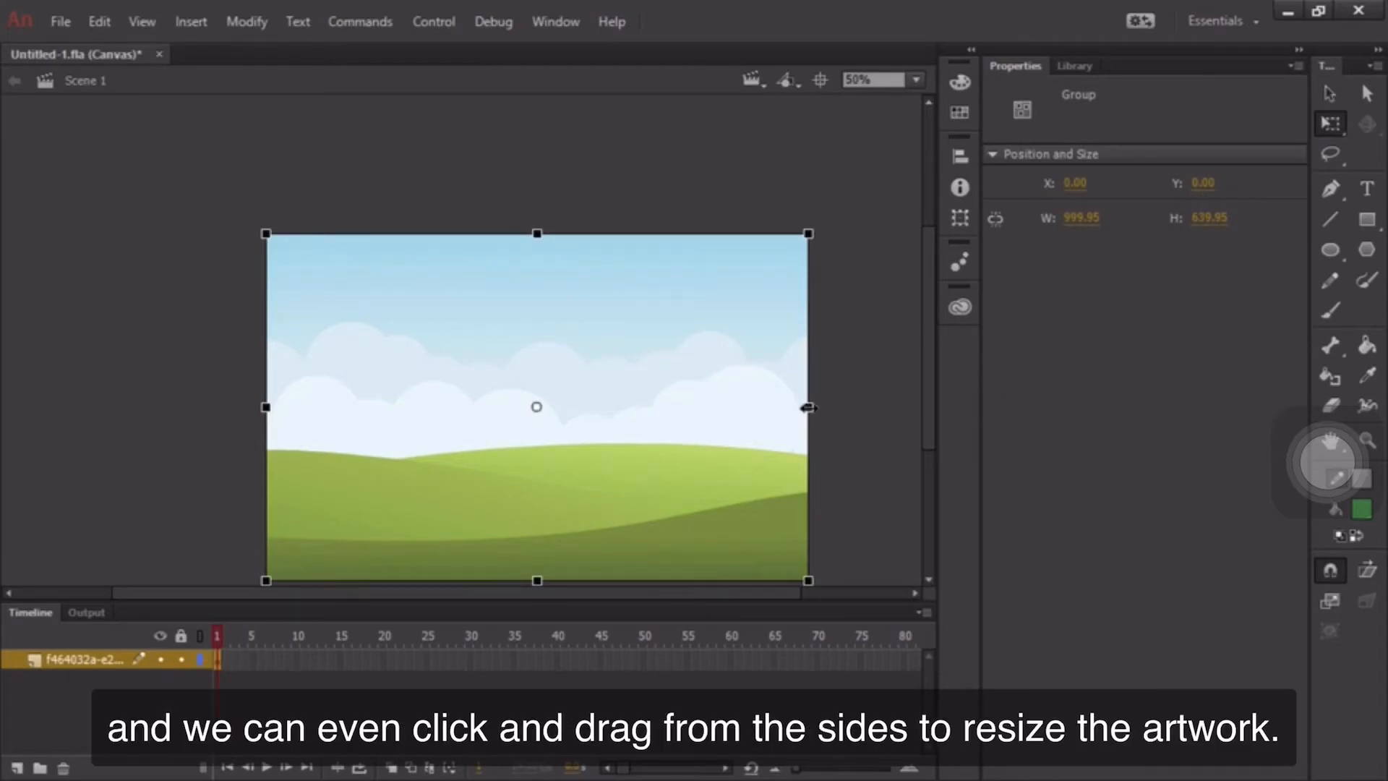
left_click_drag(803, 410, 666, 438)
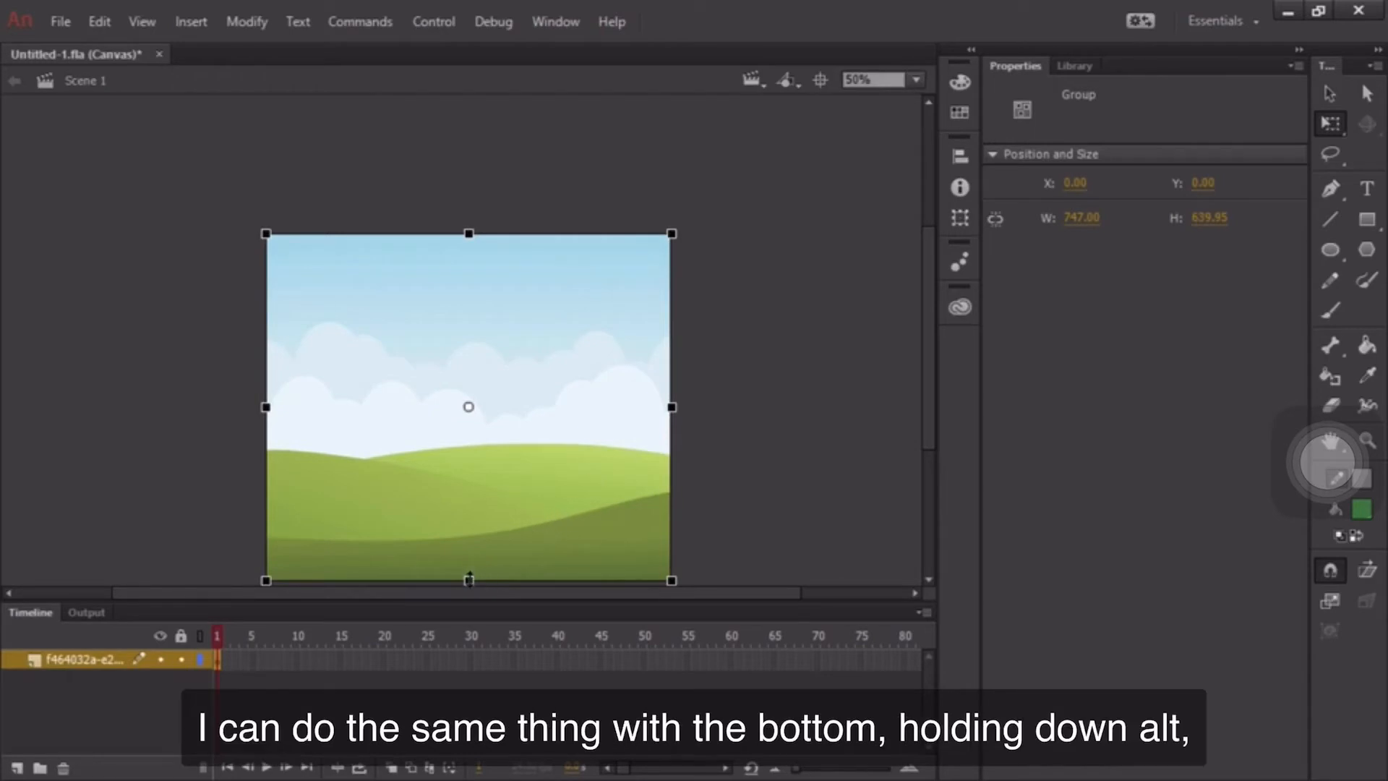
left_click_drag(470, 579, 465, 461)
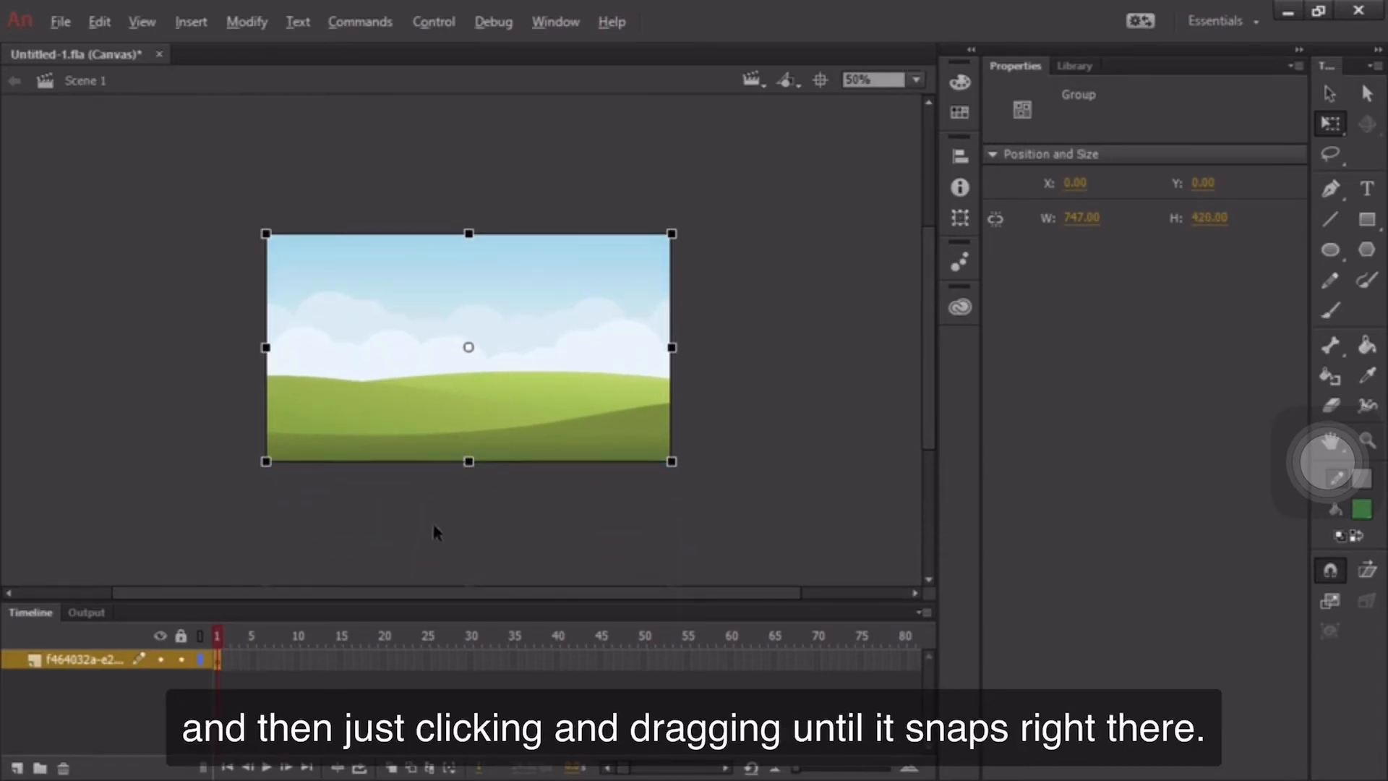
key("alt")
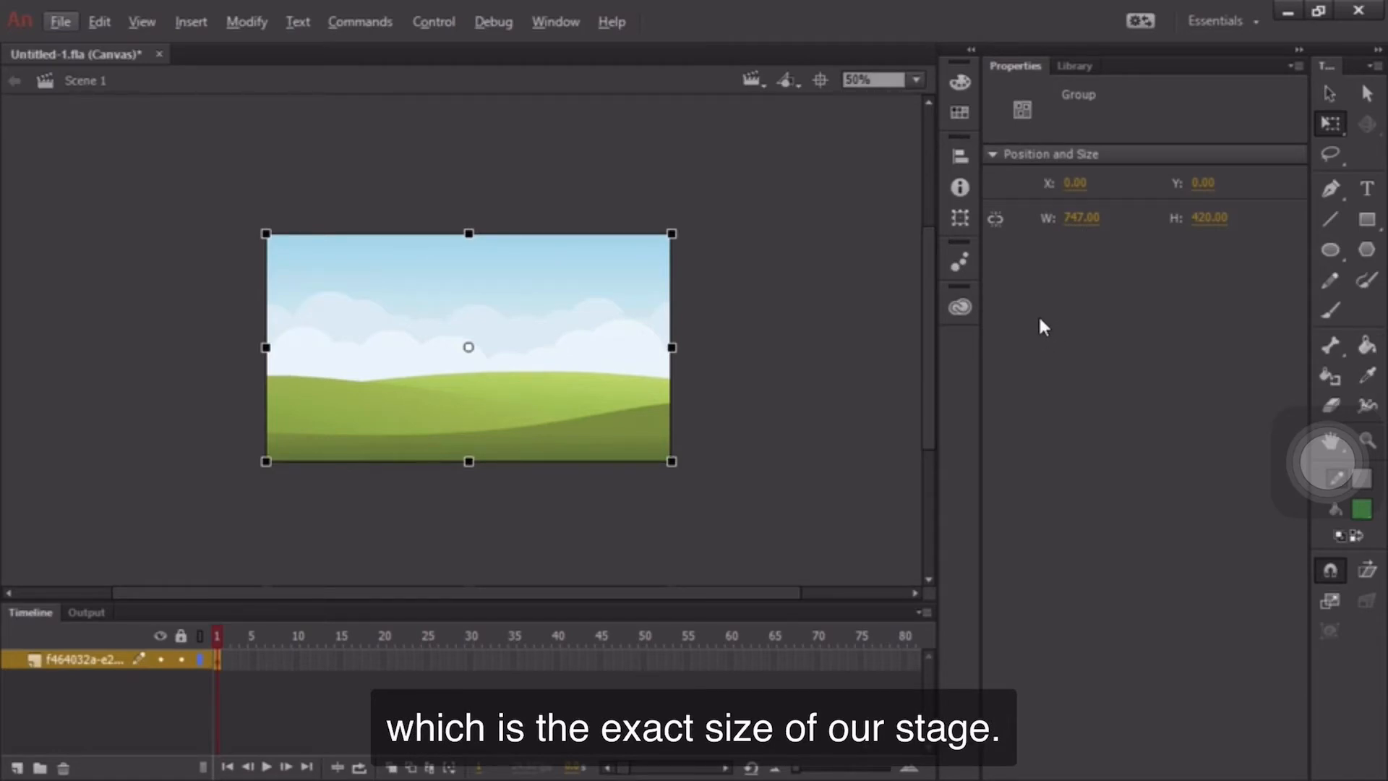
left_click(1321, 91)
left_click(916, 80)
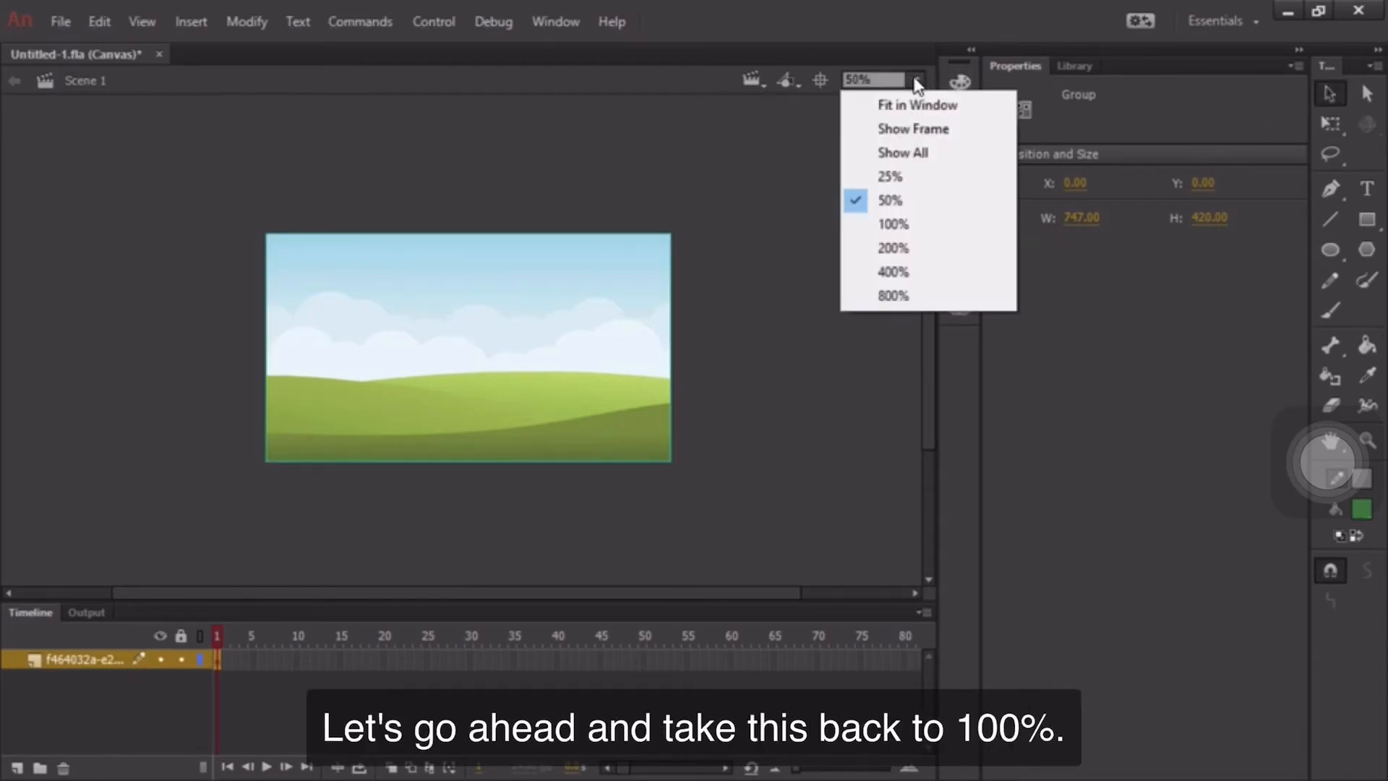
left_click(889, 223)
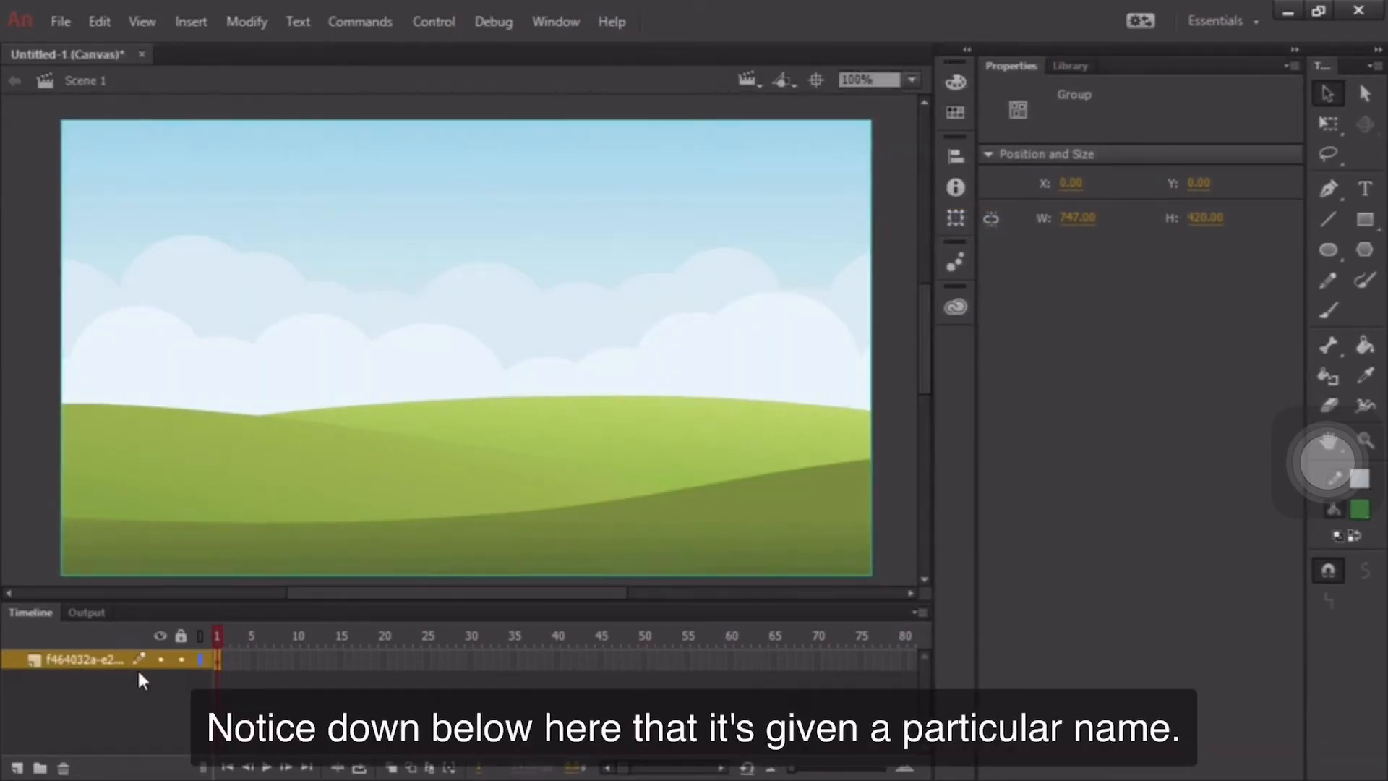
Rename the imported artwork's layer as Background and lock it
double_click(85, 659)
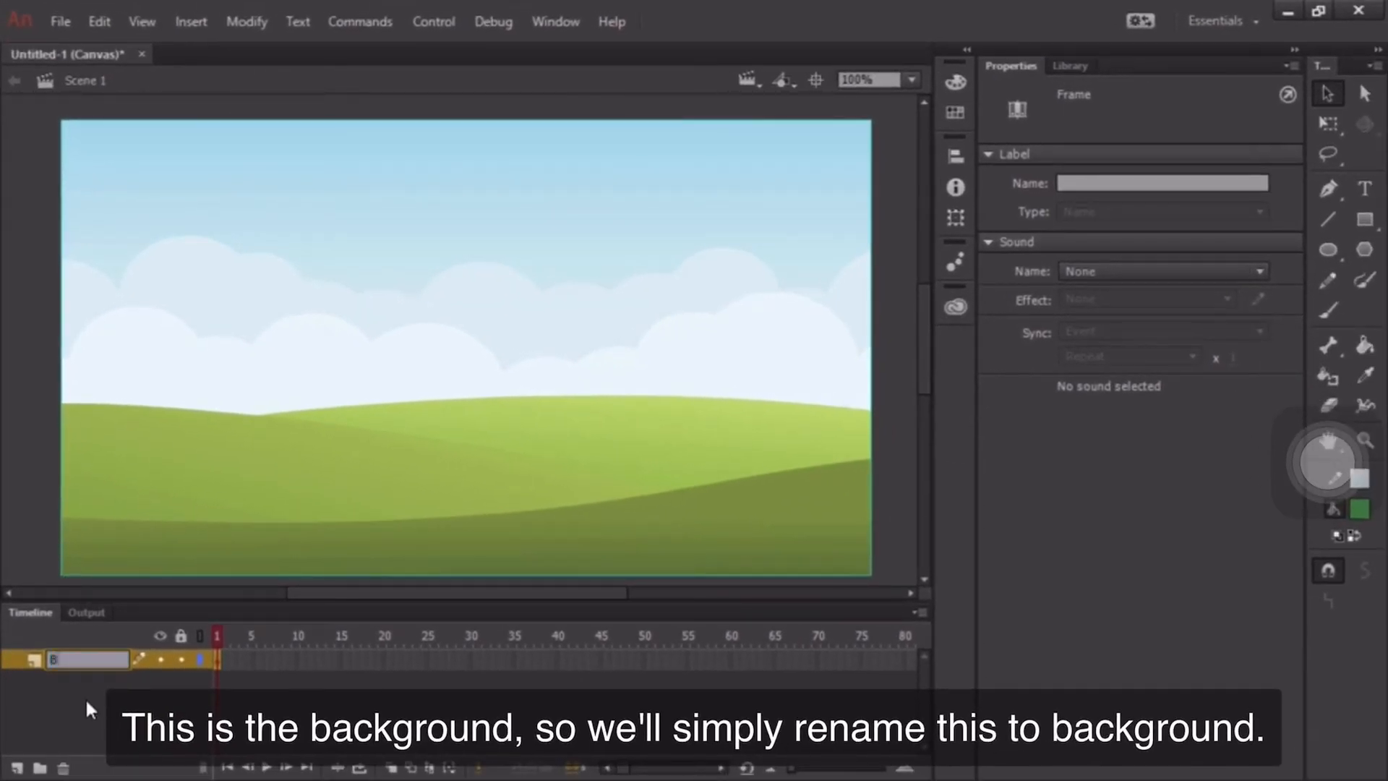
type("Background")
left_click(86, 697)
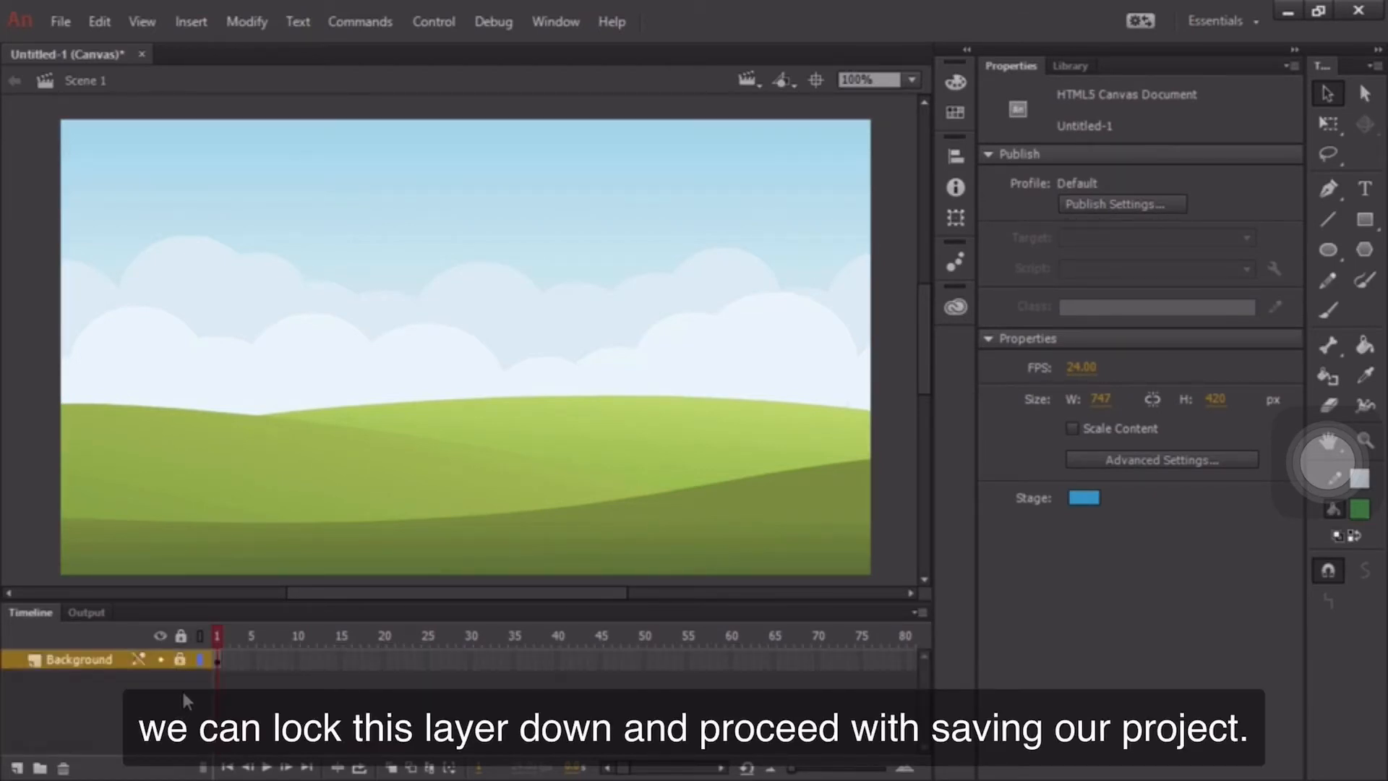
Save the project as an Animate document named animation in the Animate CC folder
left_click(71, 16)
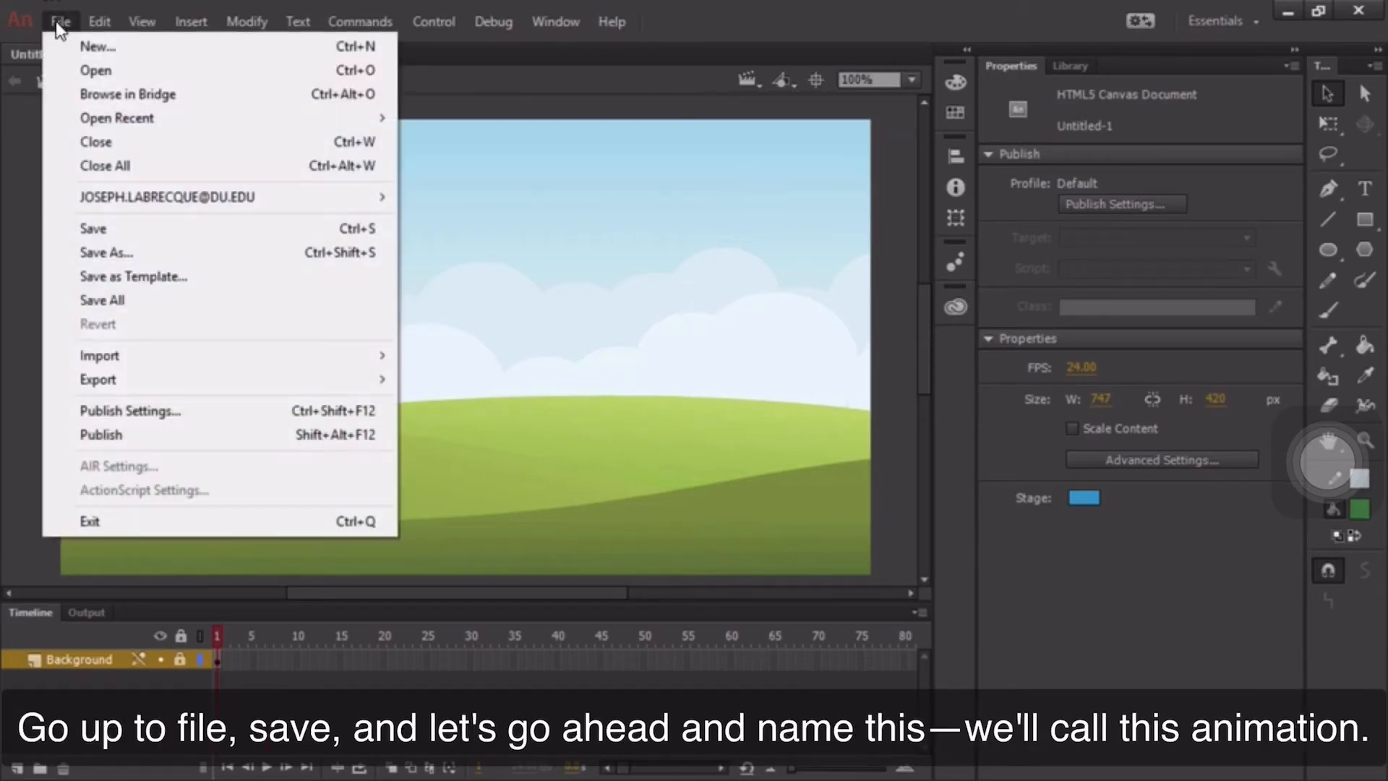
left_click(150, 229)
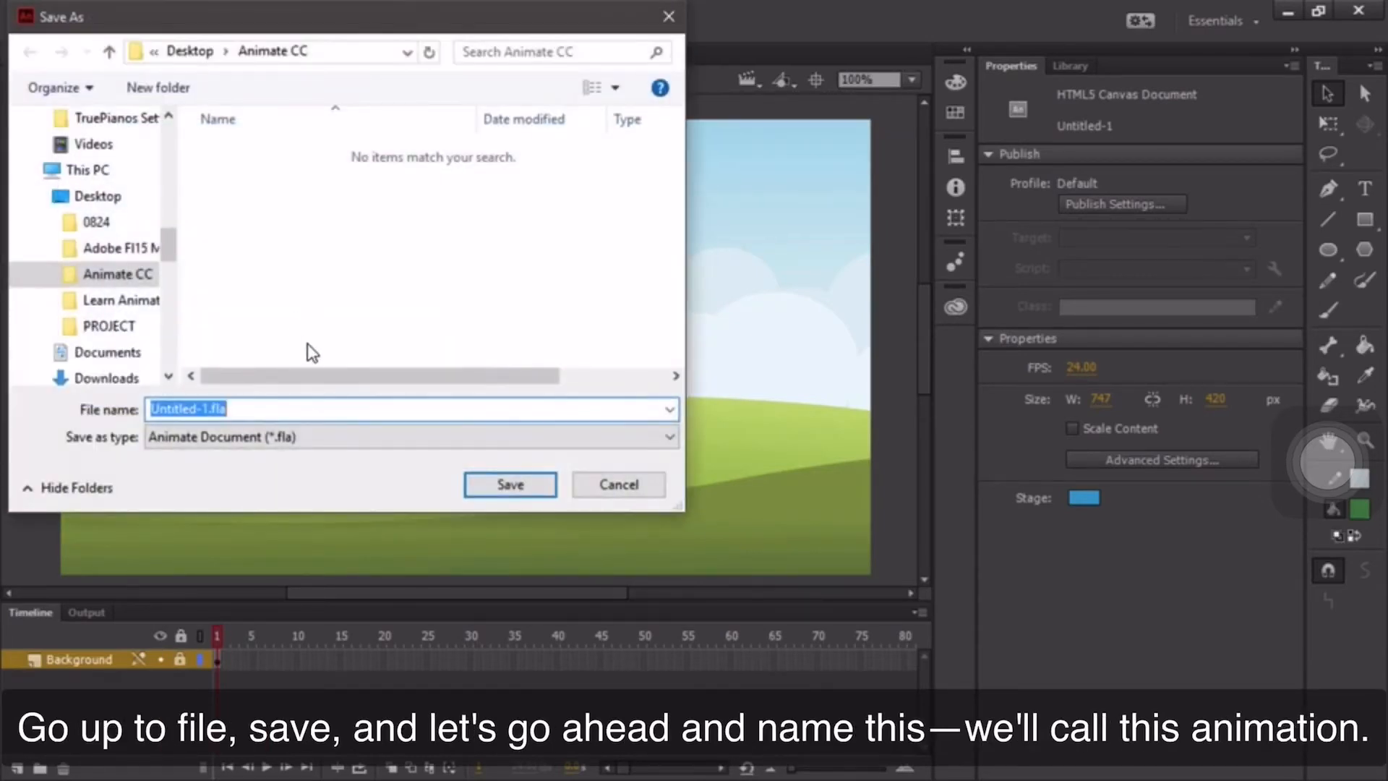
type("animation")
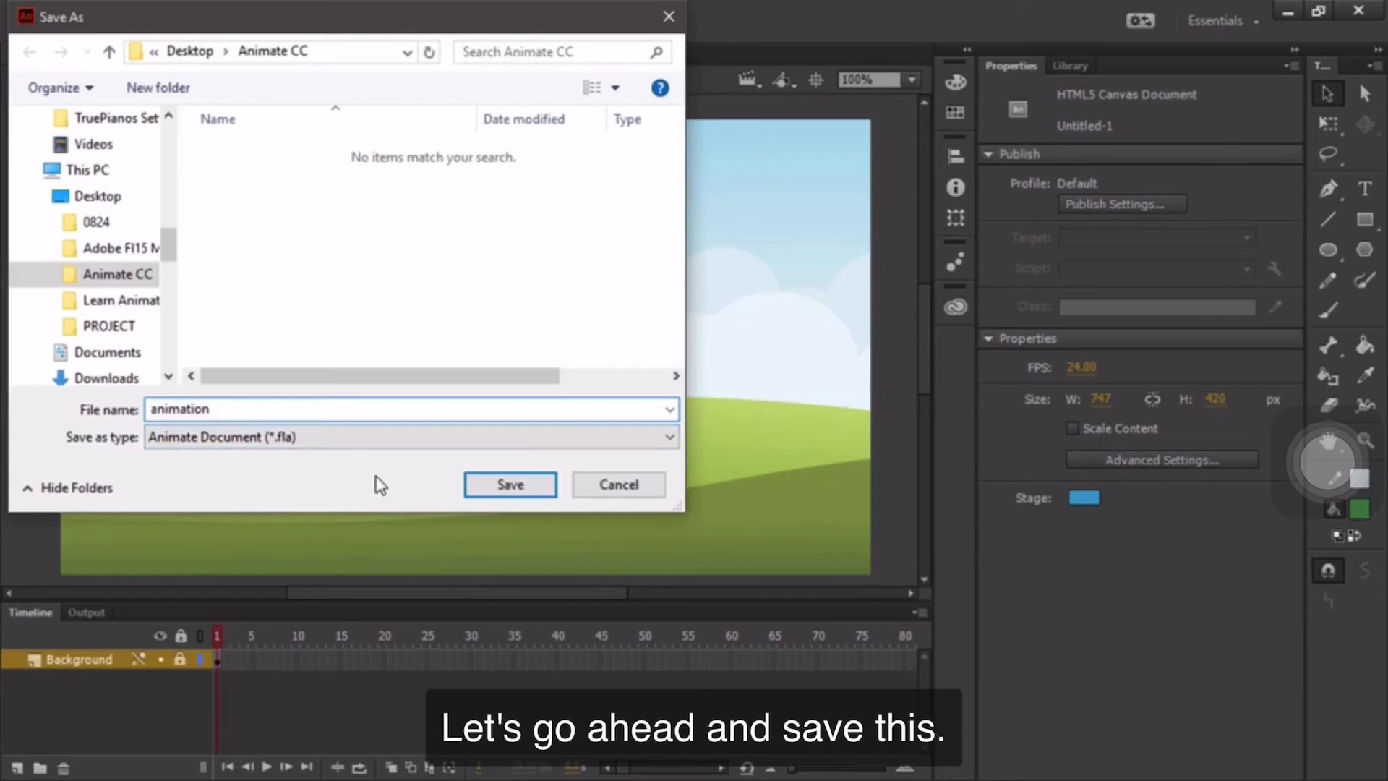
left_click(511, 485)
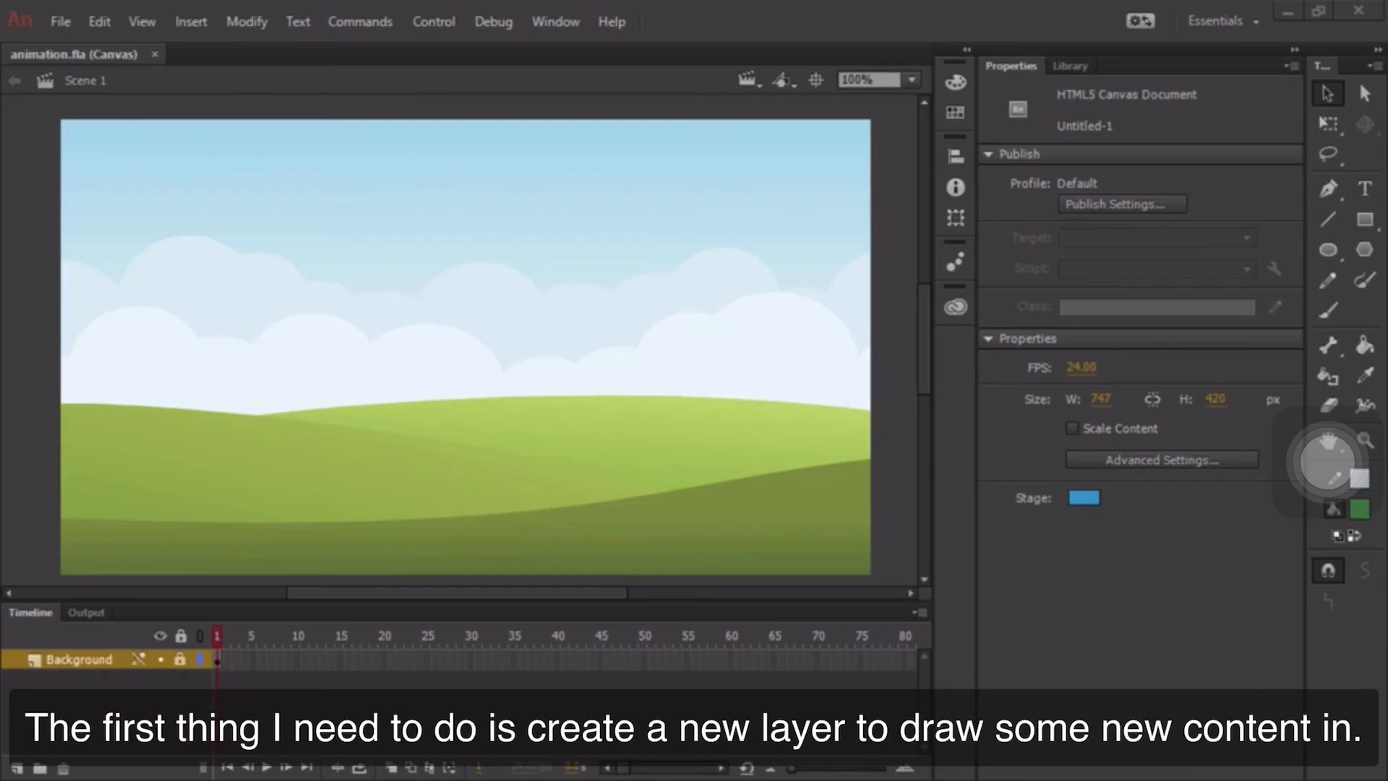
Add a new layer above Background and name it Ground
left_click(17, 768)
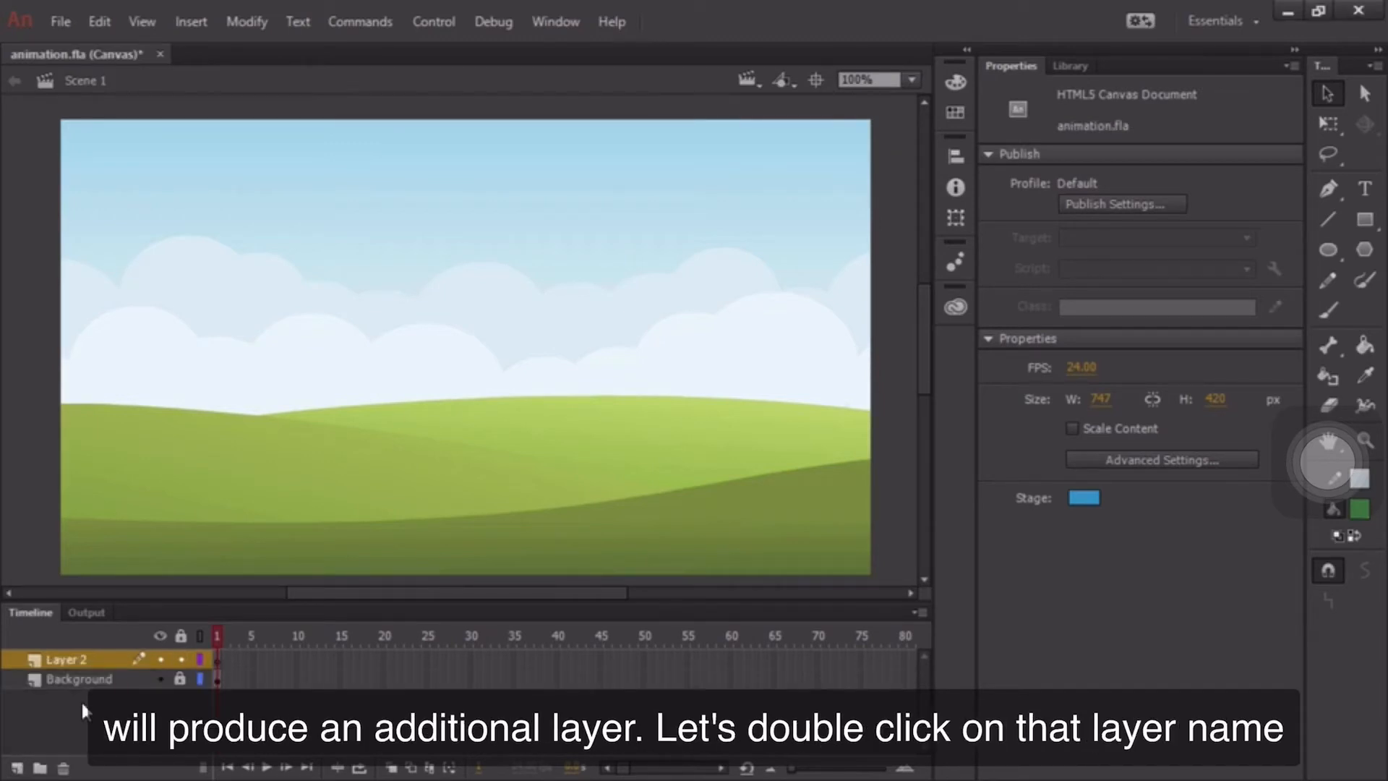
double_click(71, 656)
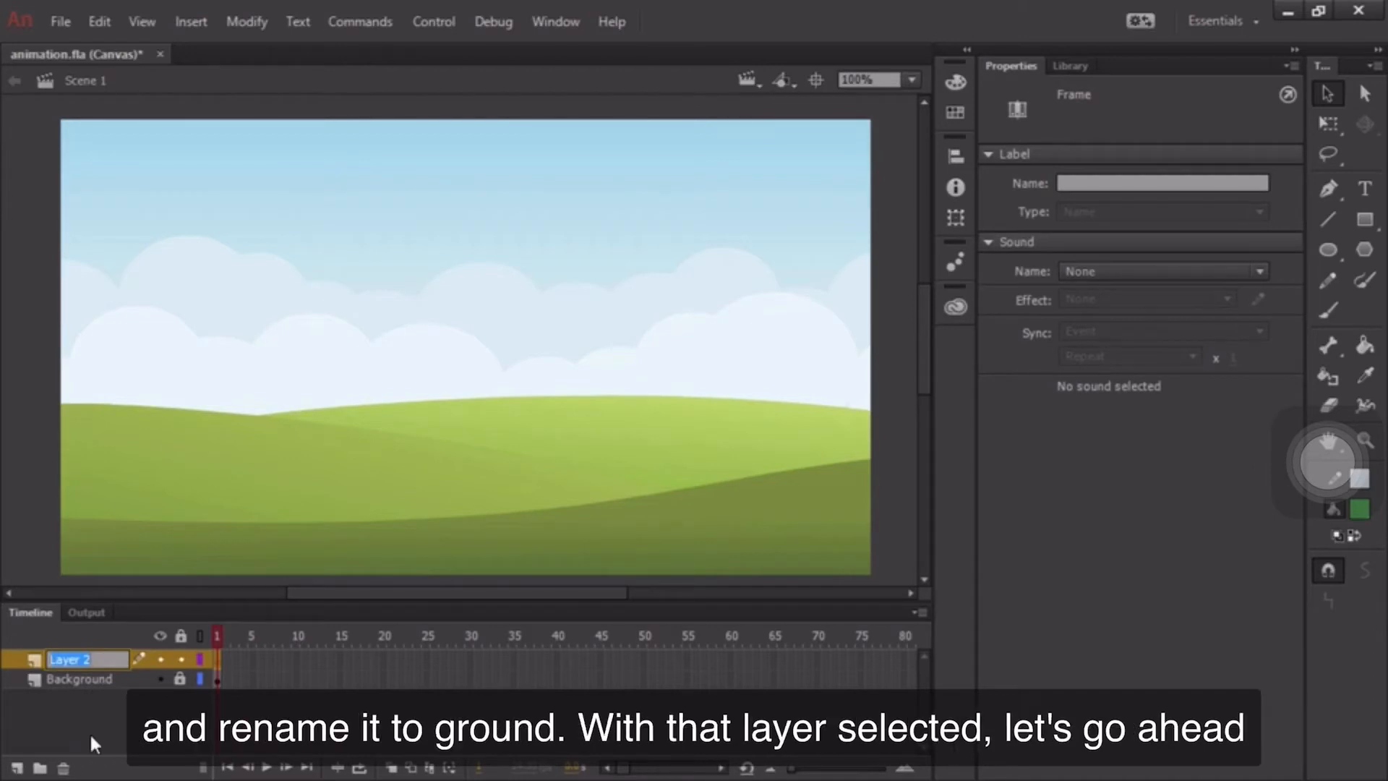
type("Ground")
key("Return")
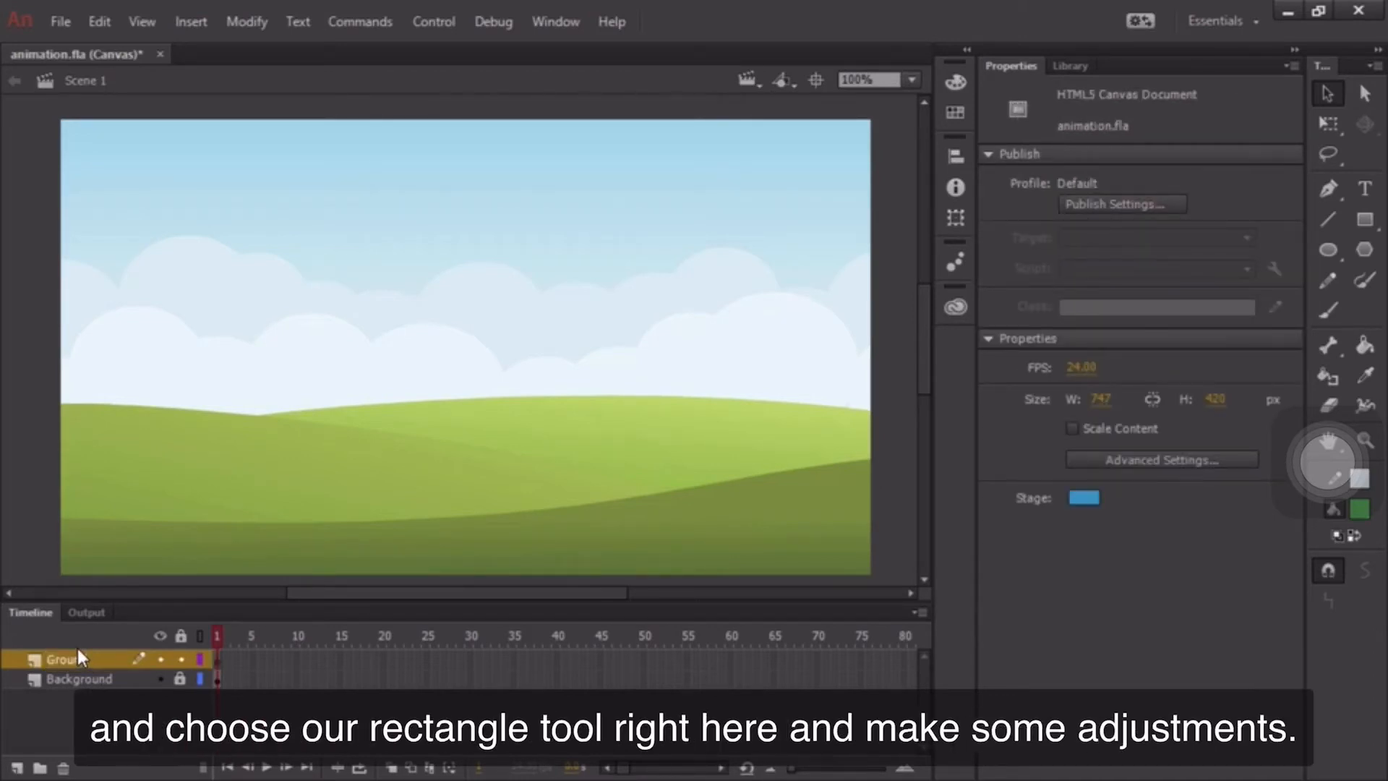
With object drawing mode on, draw a light gray rectangle without stroke, about 749 by 82 px, along the stage's lower edge
left_click(1365, 219)
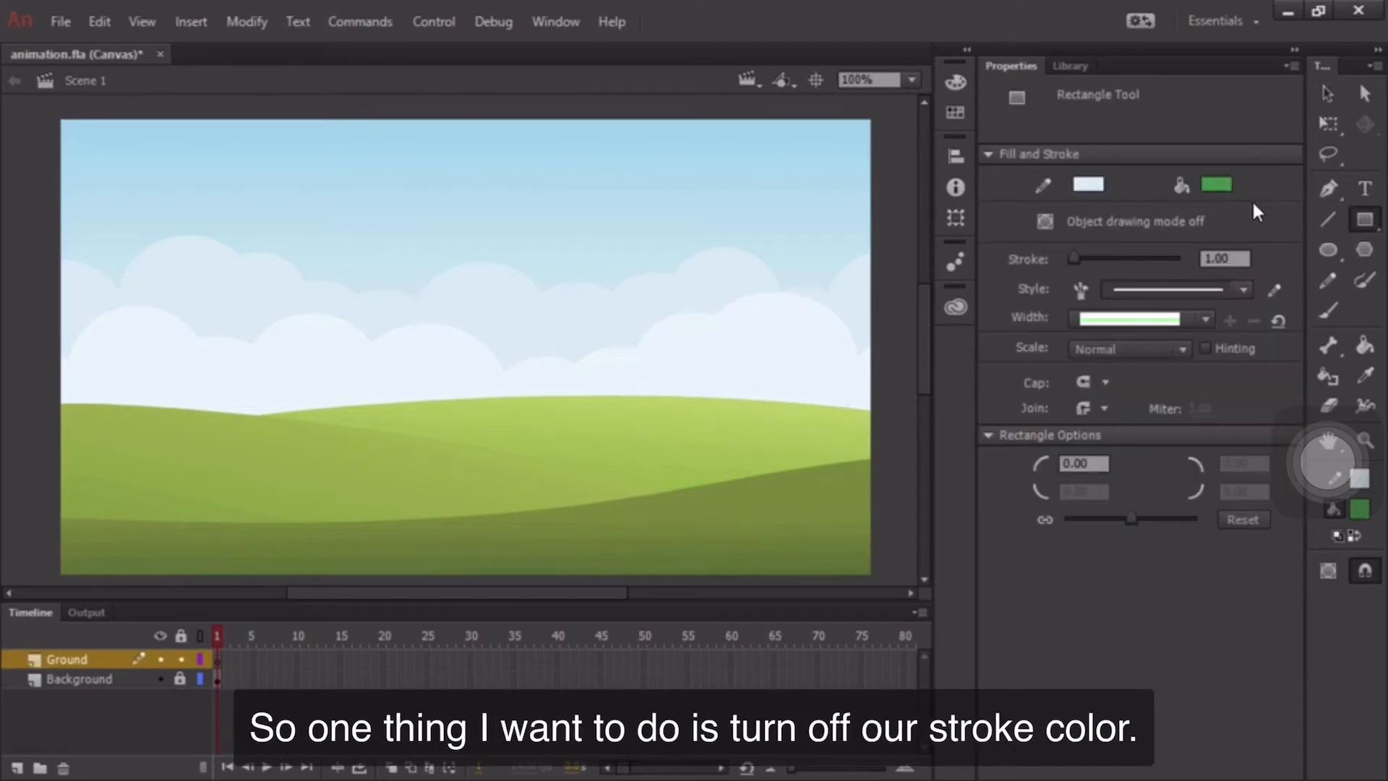
left_click(1093, 186)
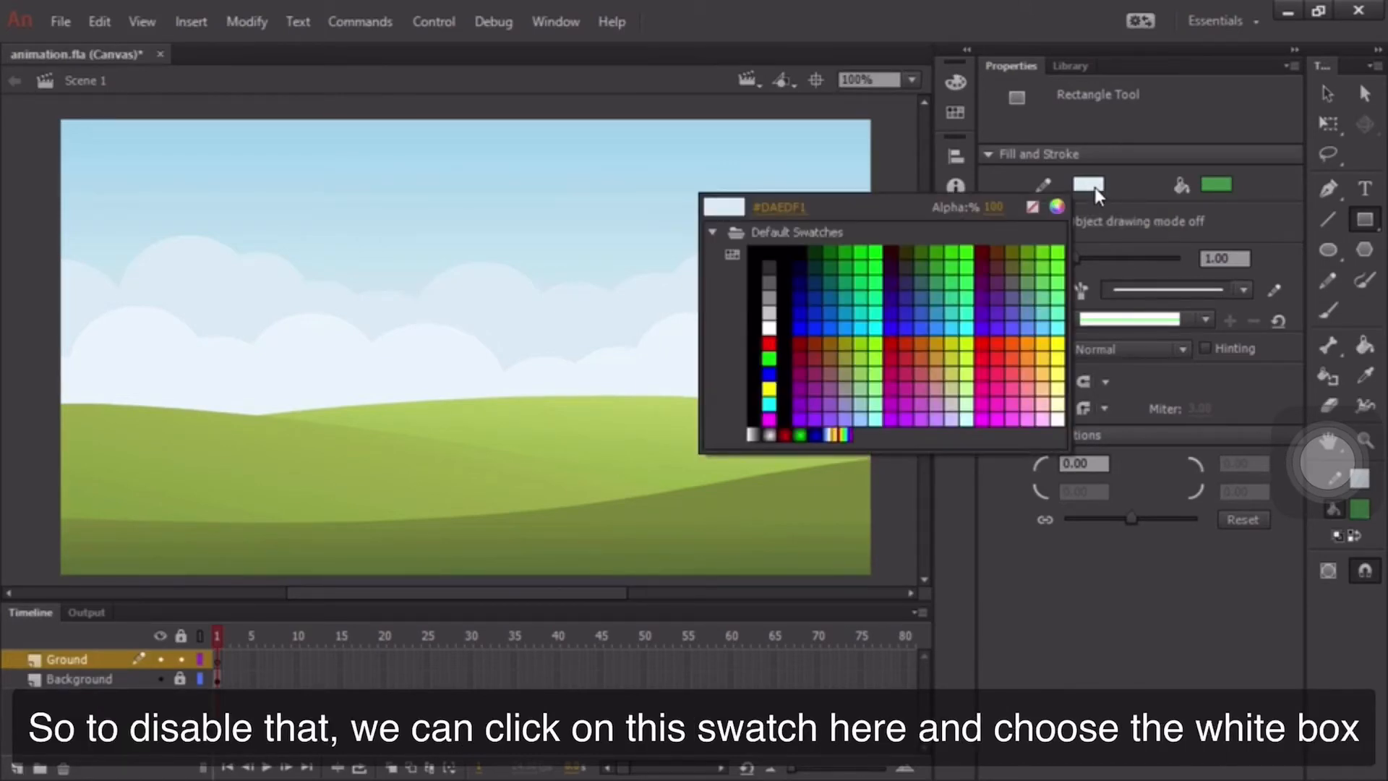
left_click(1034, 209)
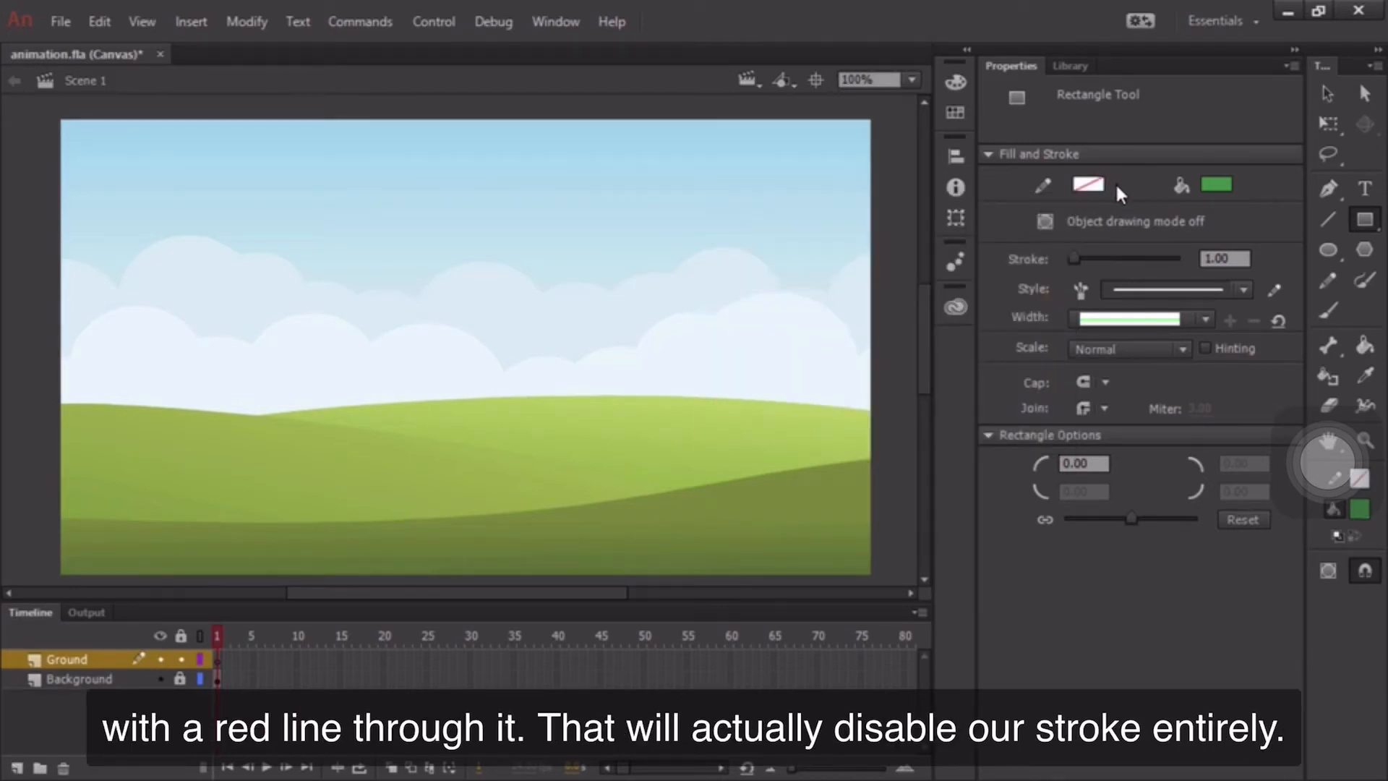
left_click(1215, 184)
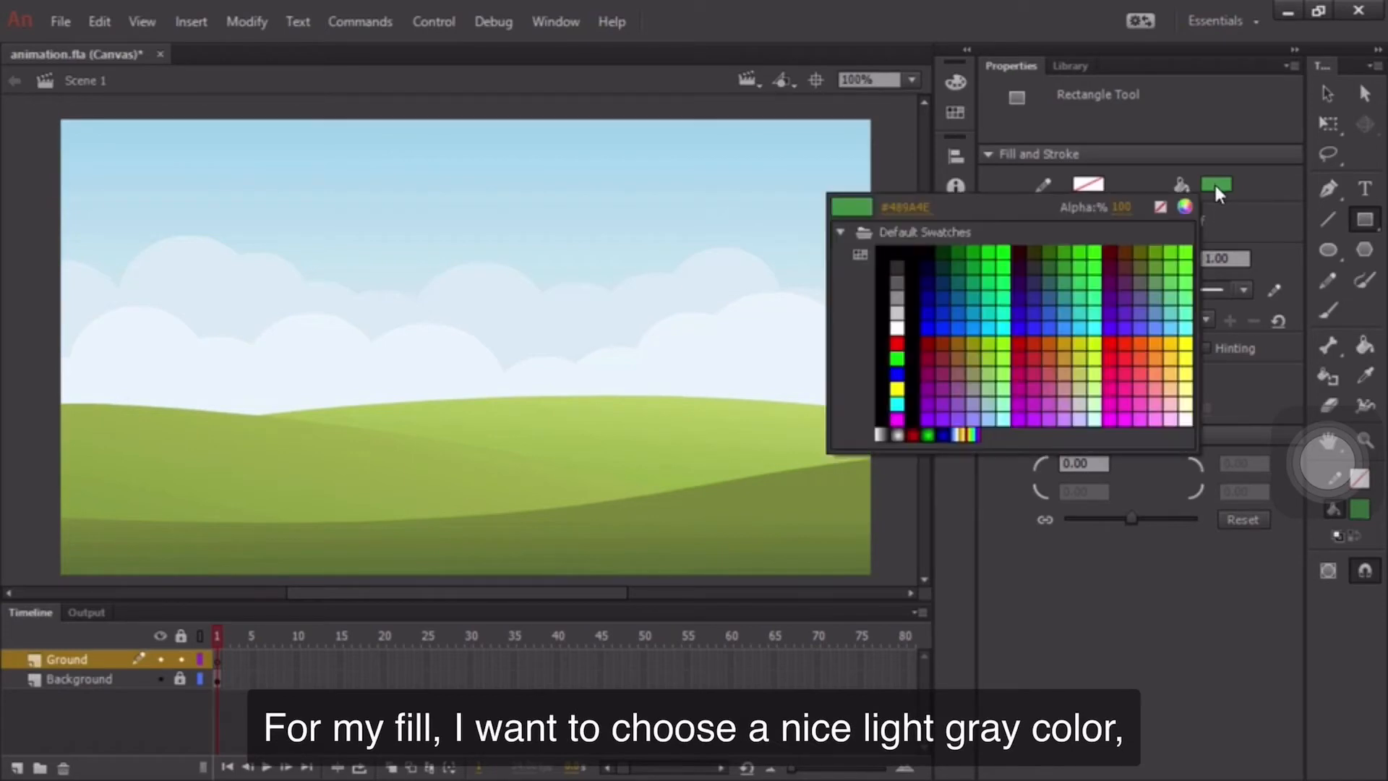
left_click(899, 312)
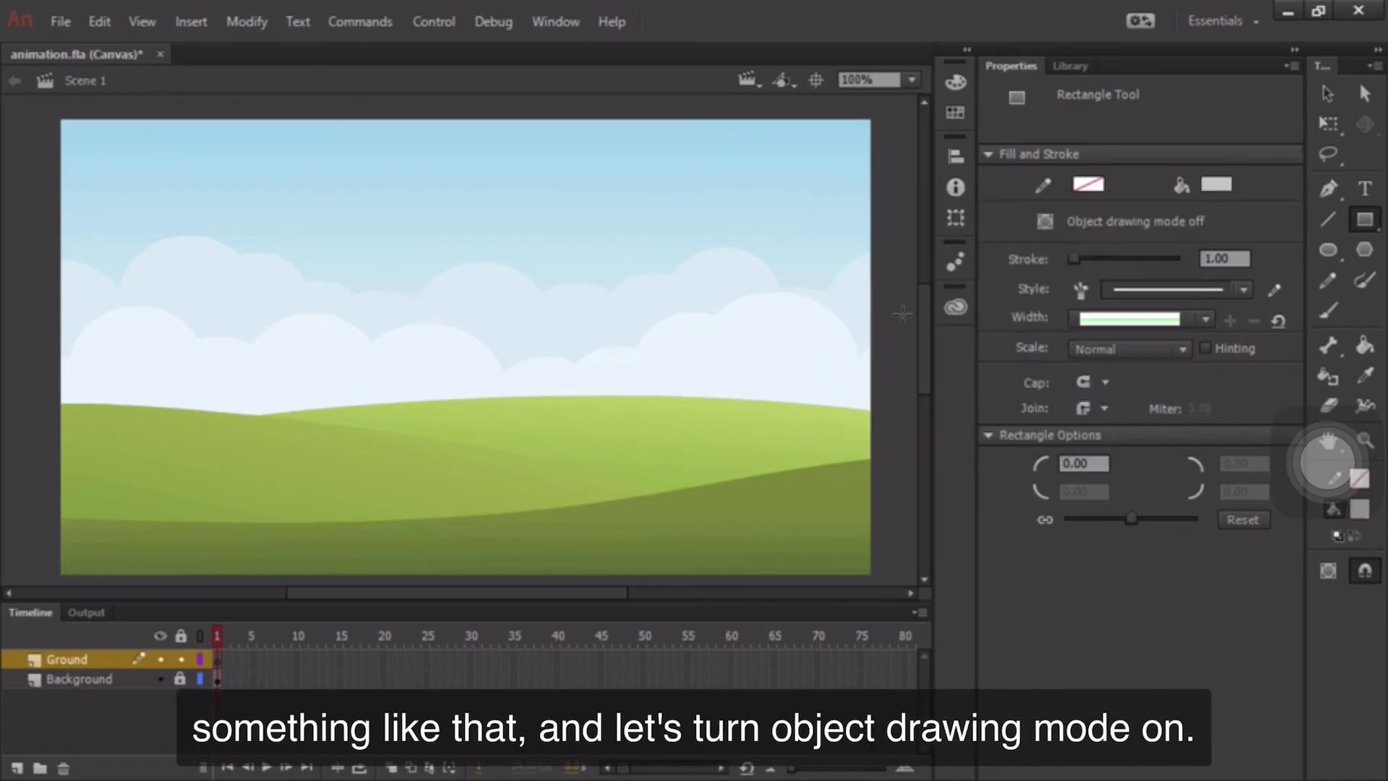
left_click(1046, 221)
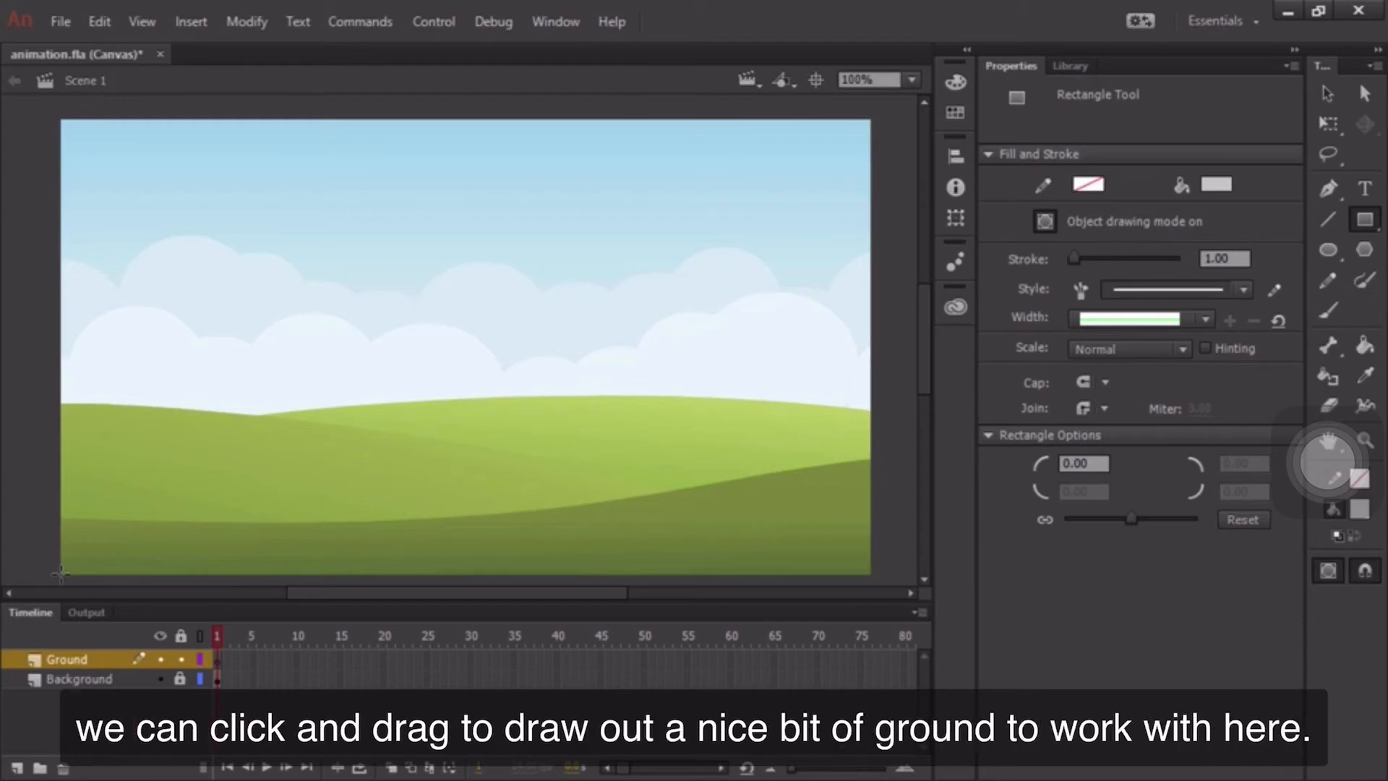
left_click_drag(61, 574, 871, 484)
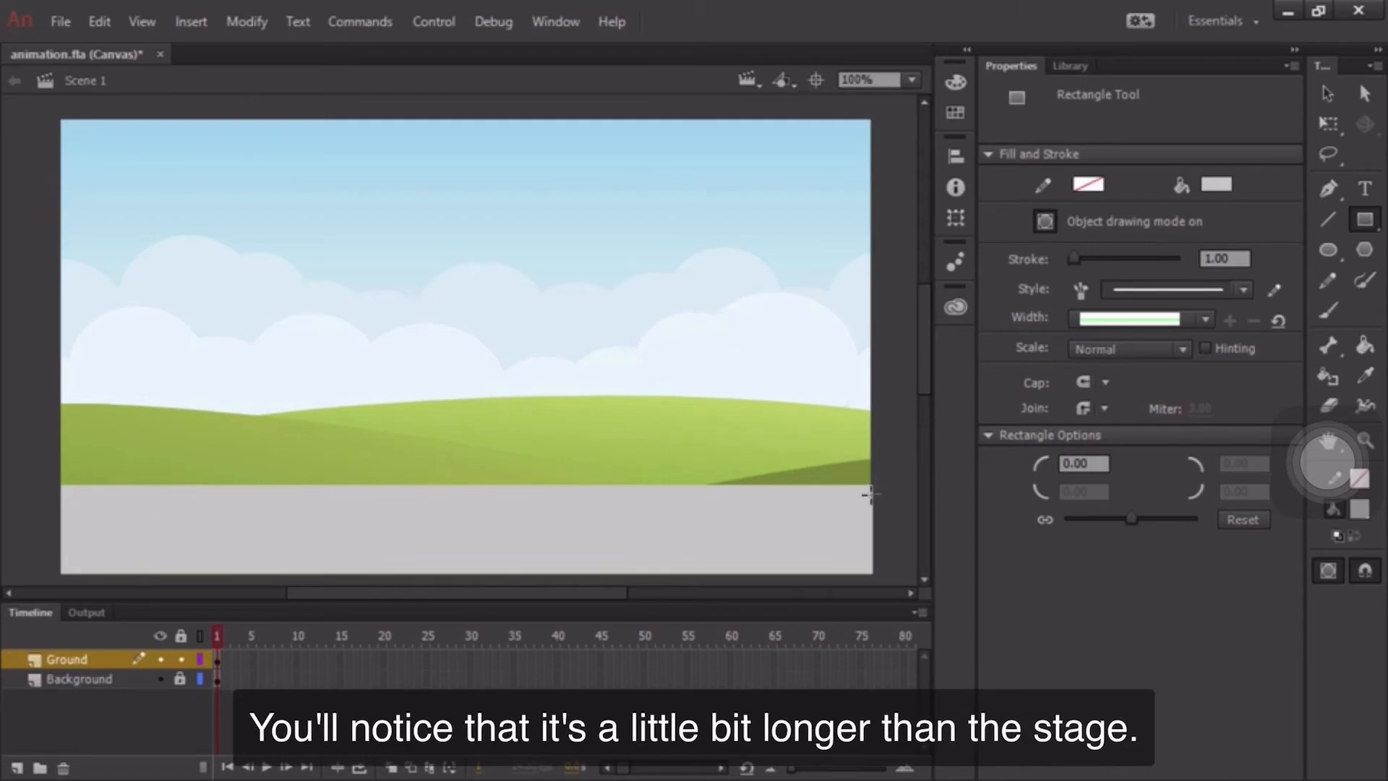
Set the gray ground rectangle's width to 747 px and its height to 80 px
left_click(1334, 90)
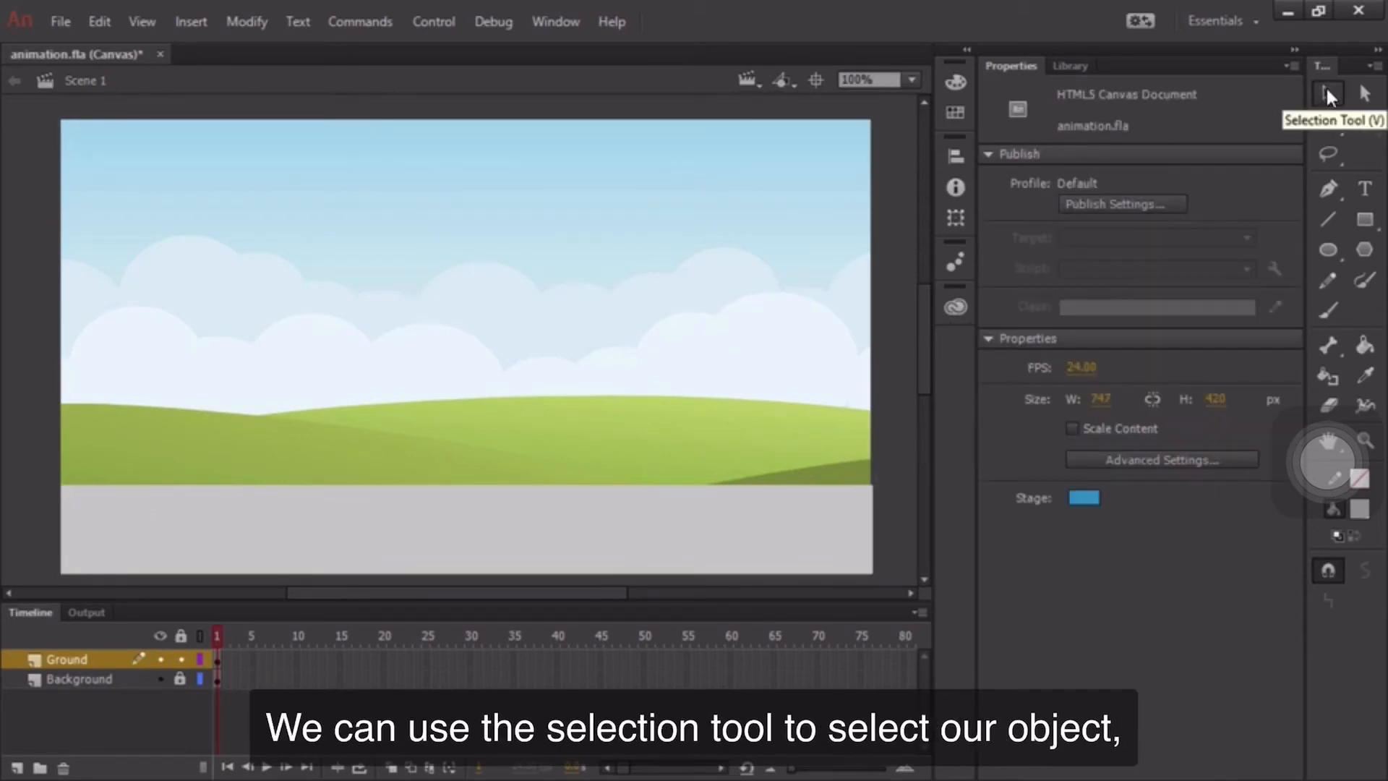
left_click(778, 516)
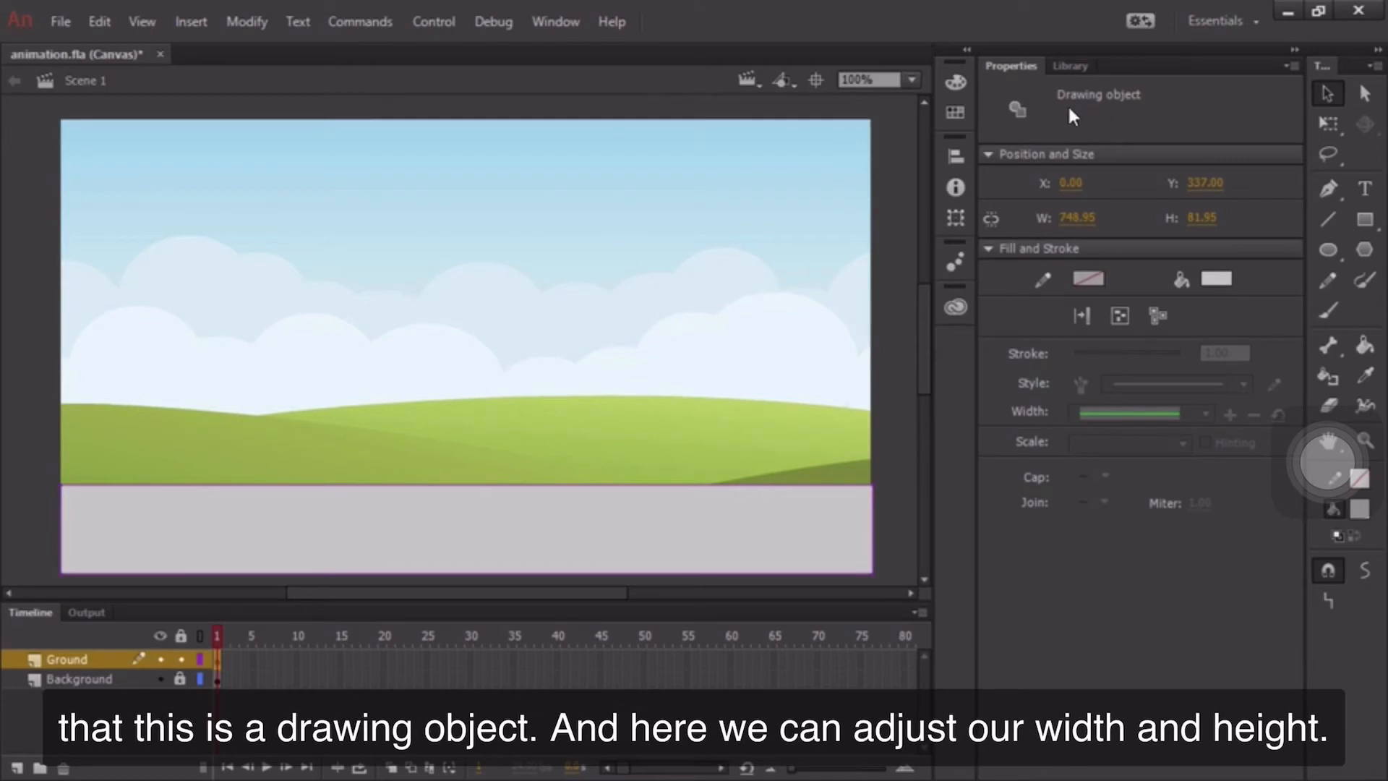
left_click(1082, 228)
type("7")
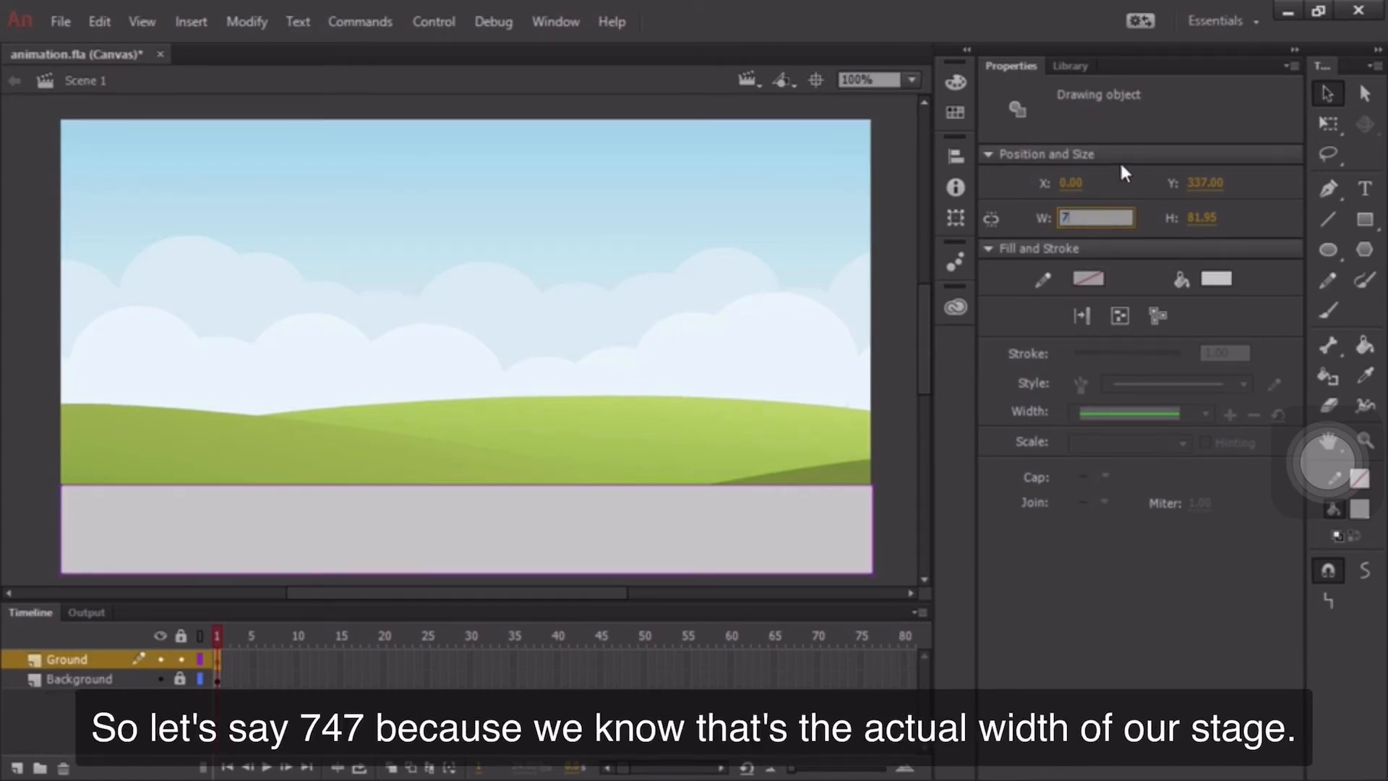
type("47")
key("Return")
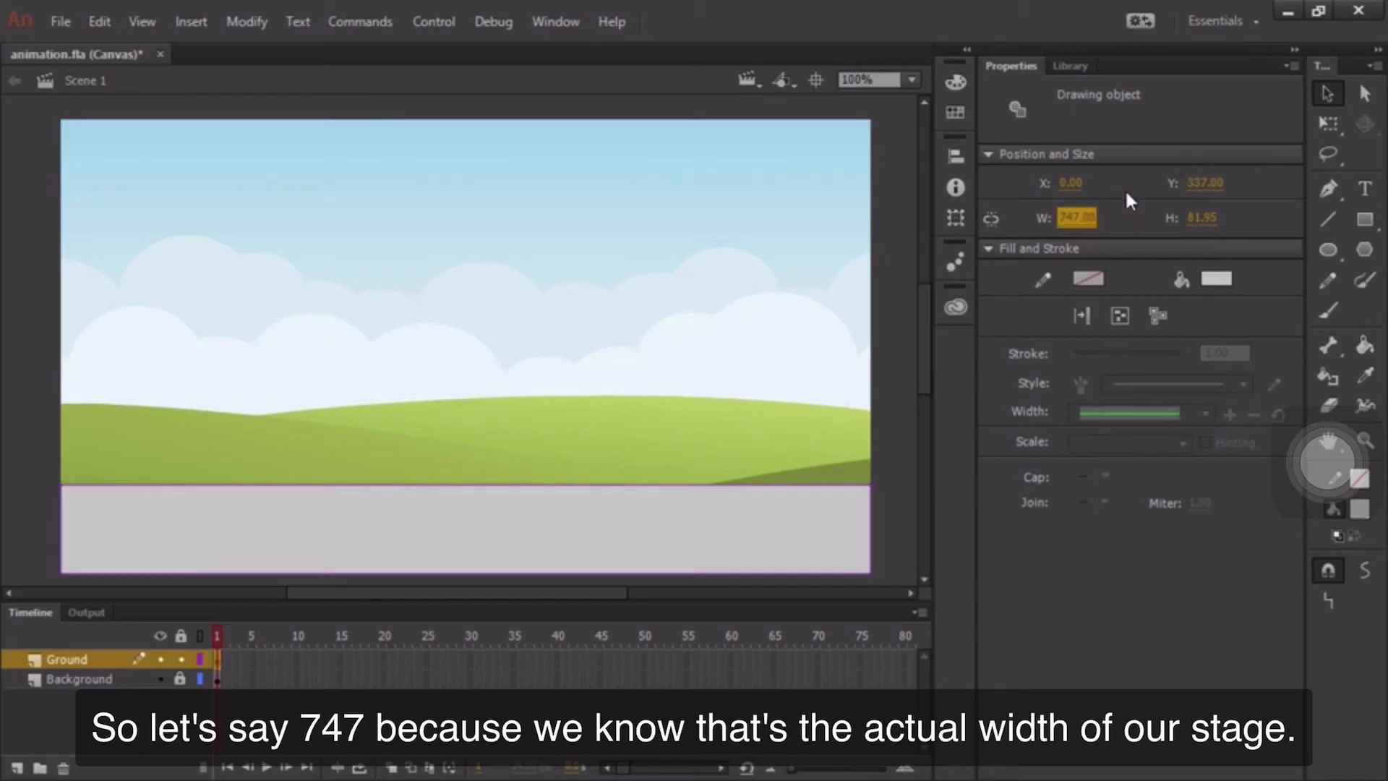
left_click(1205, 219)
type("80")
key("Return")
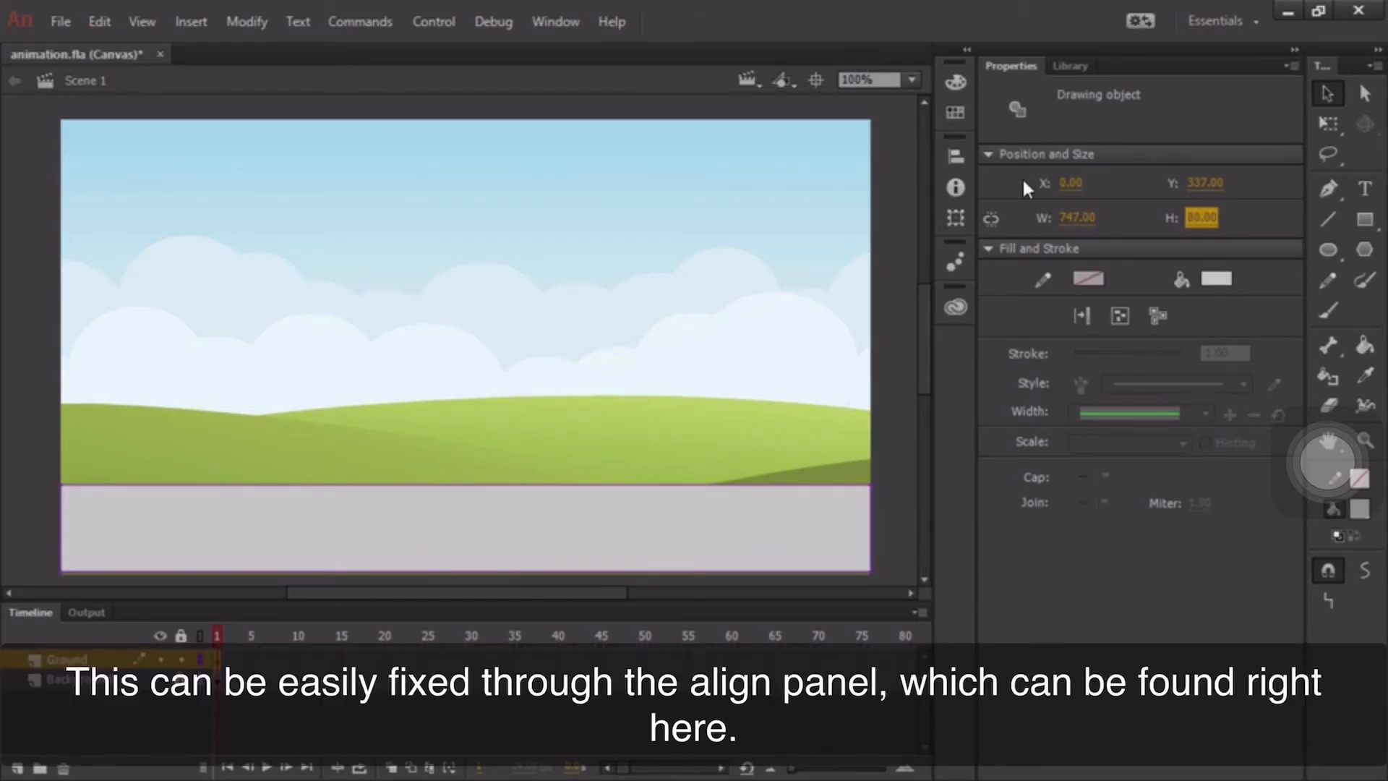
Align the ground rectangle's bottom edge to the stage and save the document
left_click(955, 155)
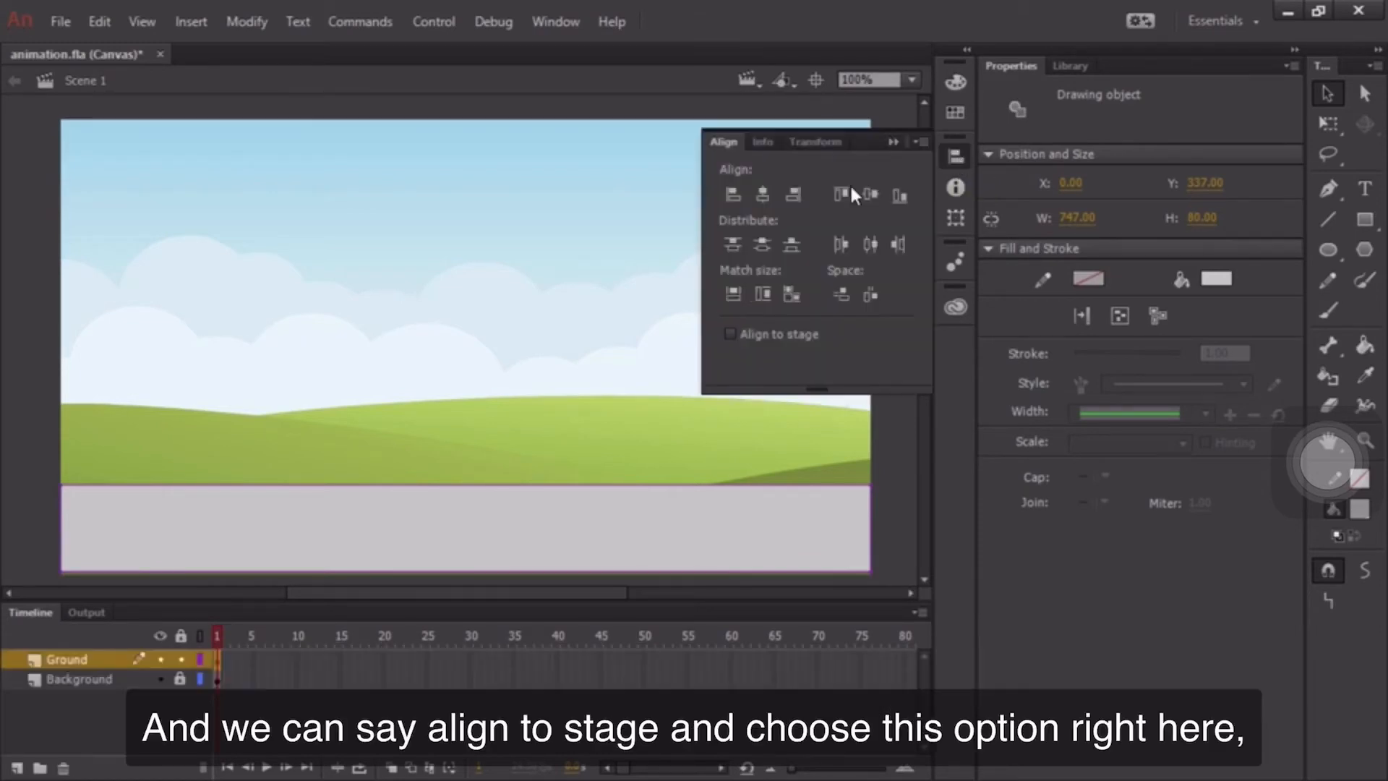
left_click(730, 336)
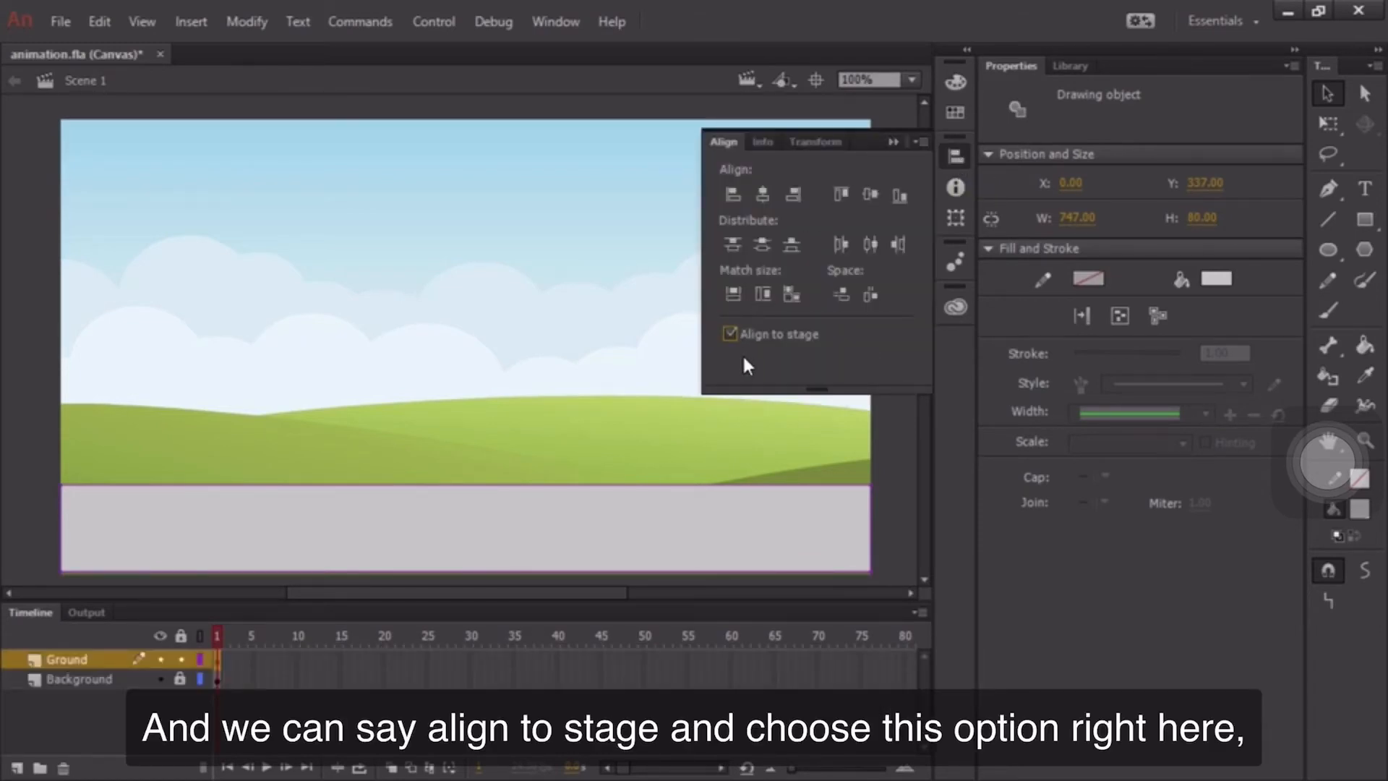
left_click(899, 195)
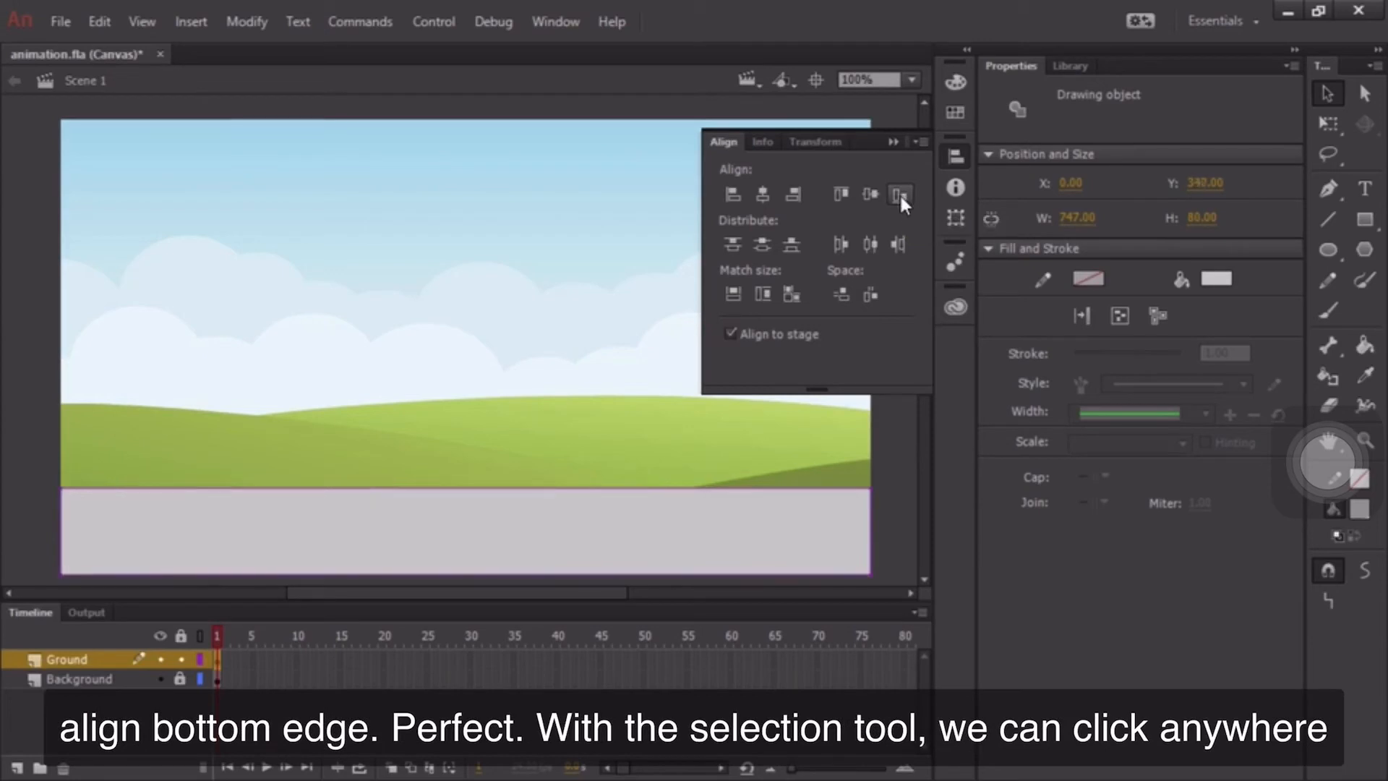
left_click(891, 139)
key("ctrl+s")
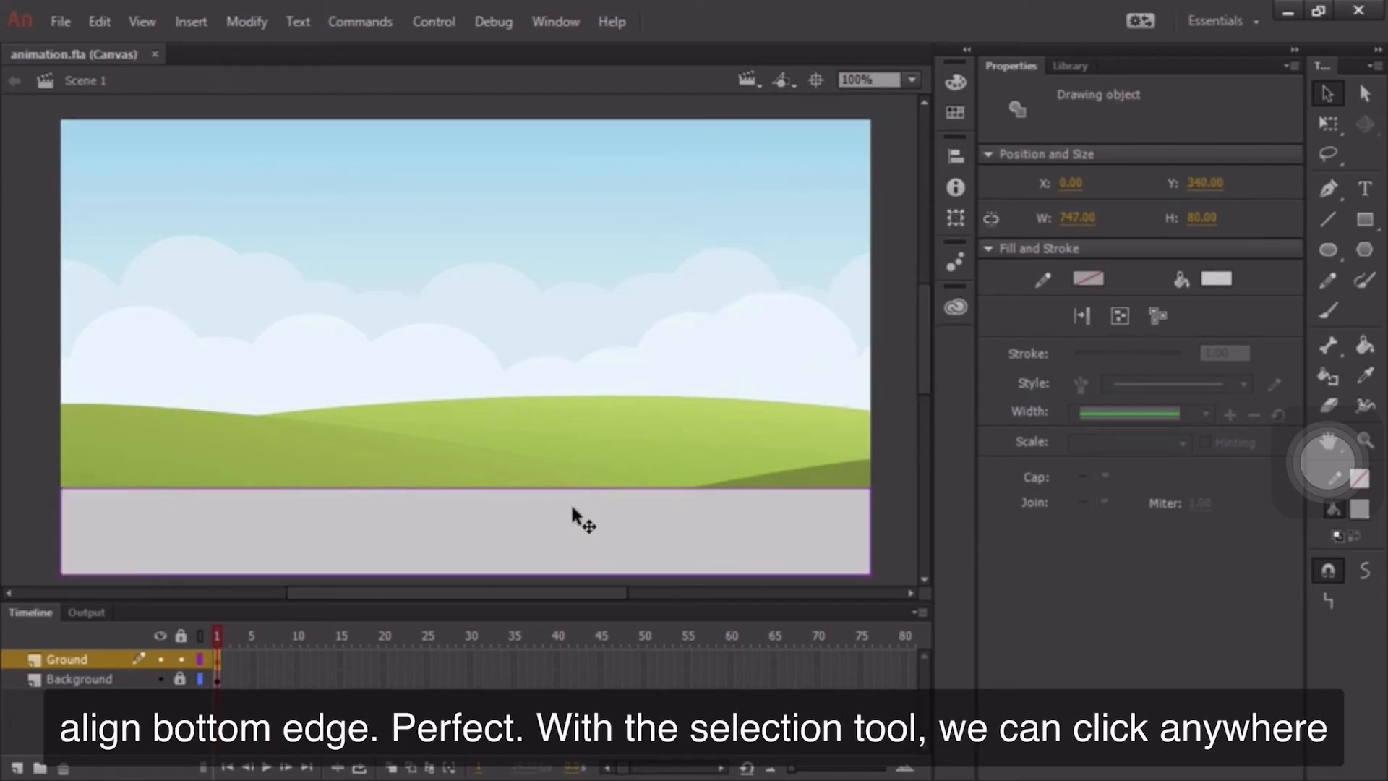
Bend the middle of the ground shape's upper edge downward into a shallow curve and save the document
left_click(887, 351)
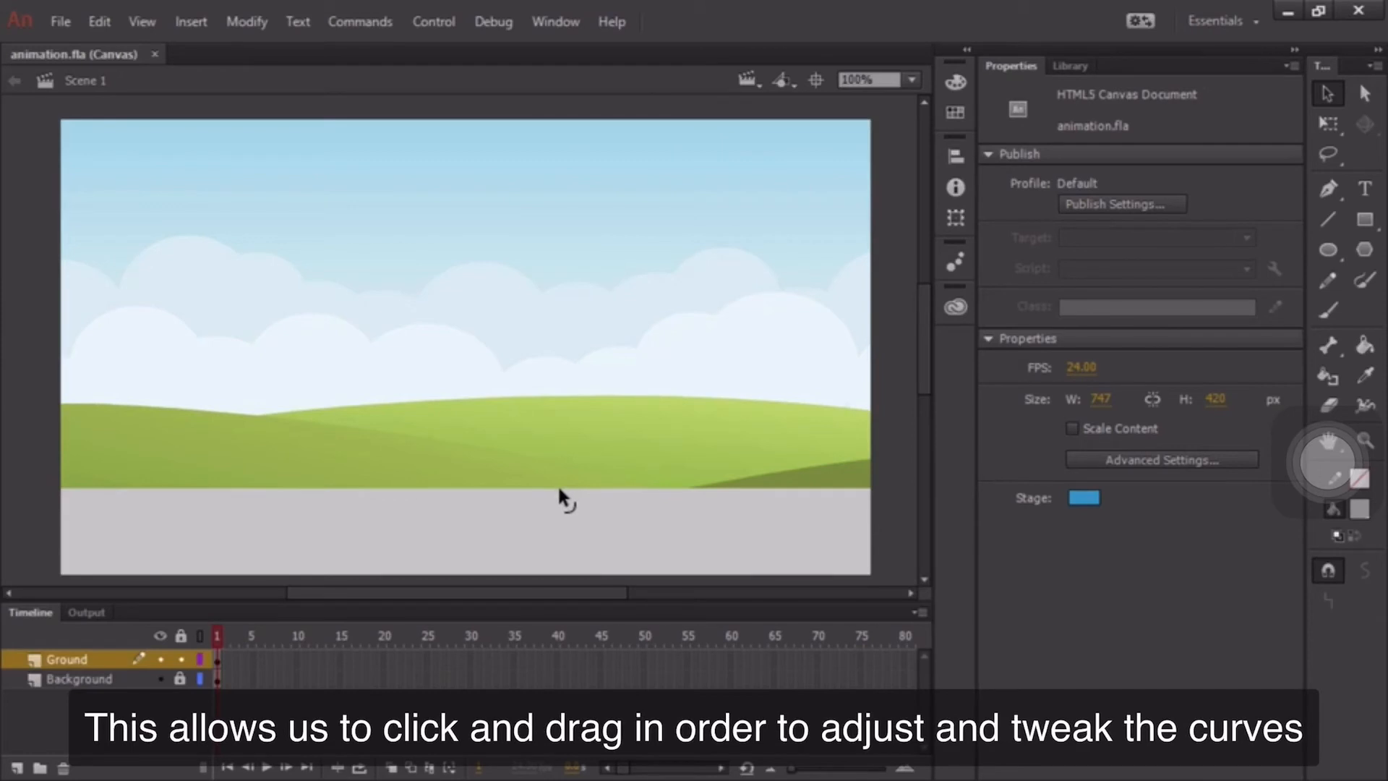
left_click_drag(559, 490, 604, 513)
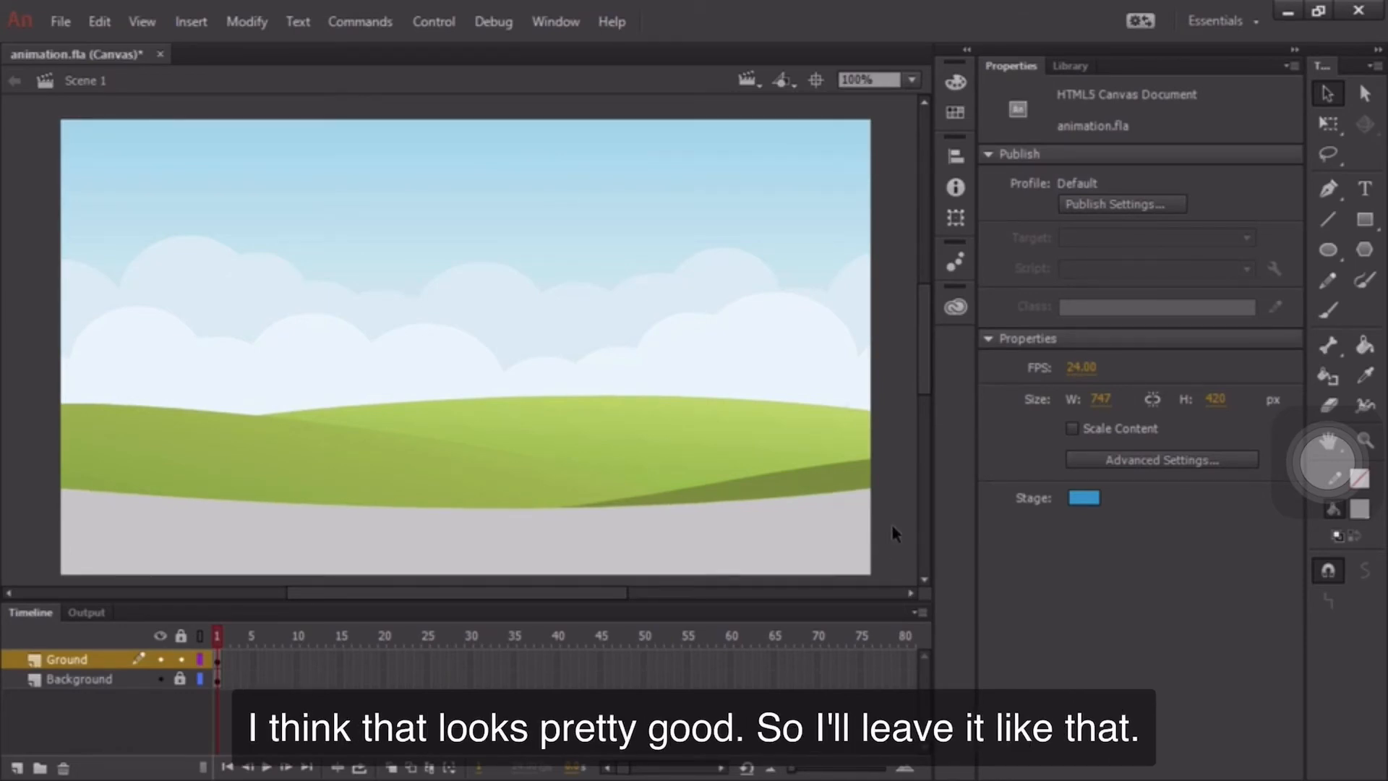
key("ctrl+s")
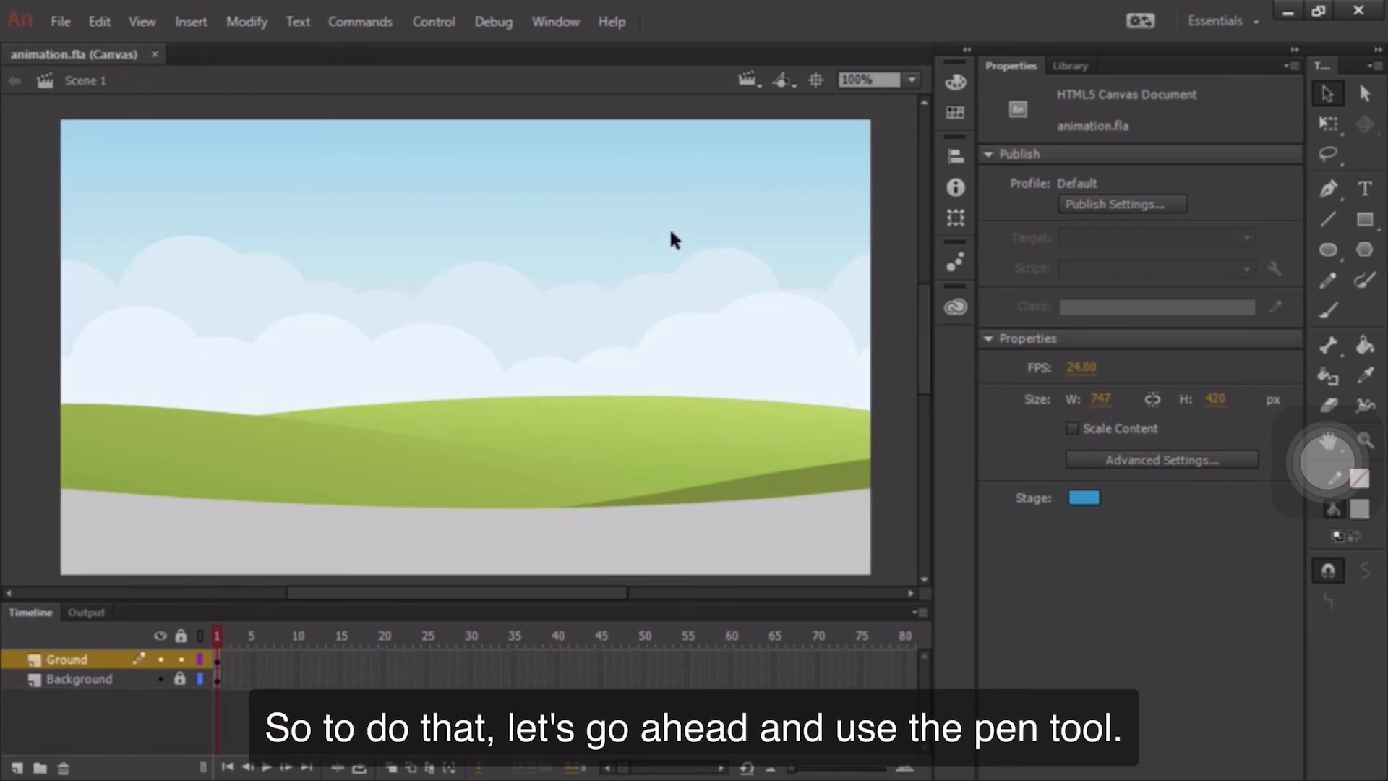
Draw a closed mountain outline about 534 by 146 px above the hills with the Pen tool and fill it with light gray
left_click(1327, 186)
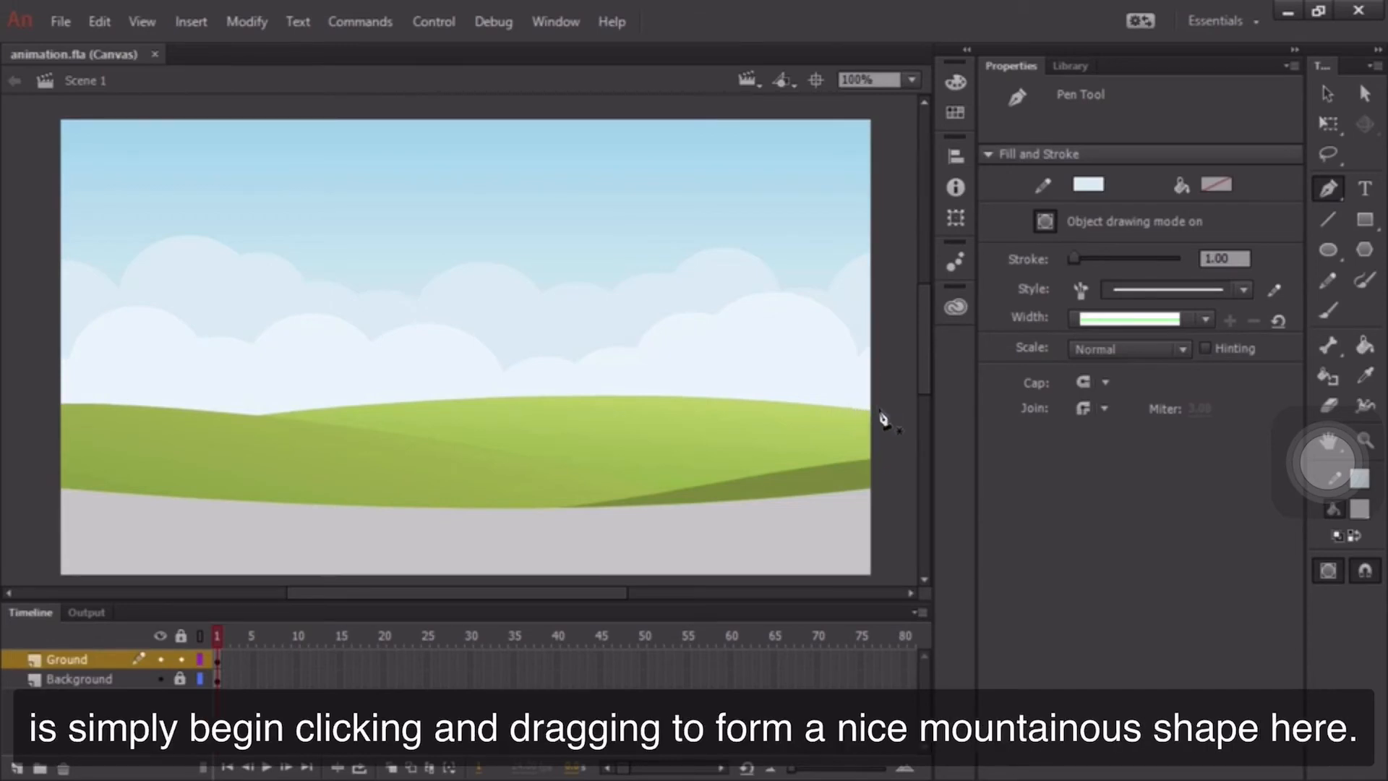
left_click(871, 350)
left_click_drag(596, 258, 513, 258)
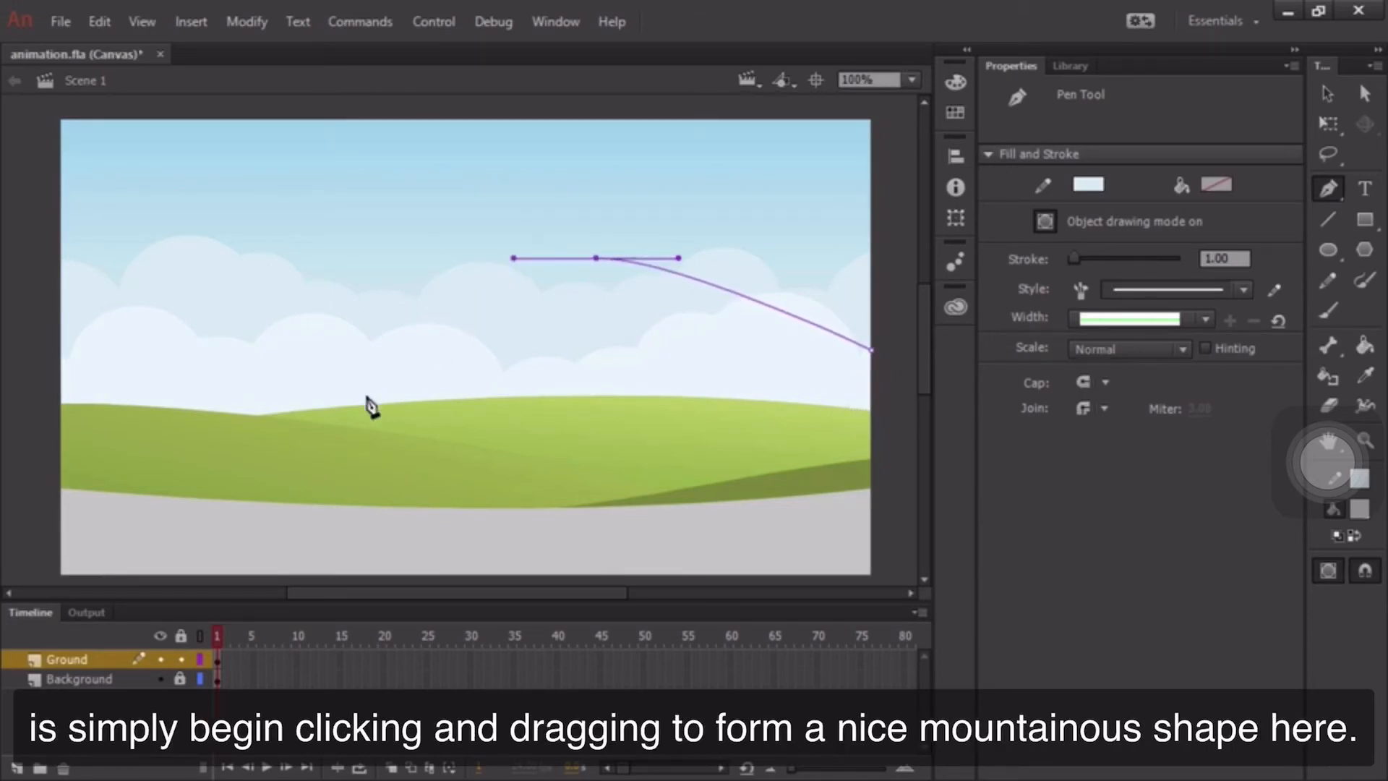
left_click(347, 406)
left_click_drag(351, 405, 360, 405)
left_click_drag(873, 410, 993, 442)
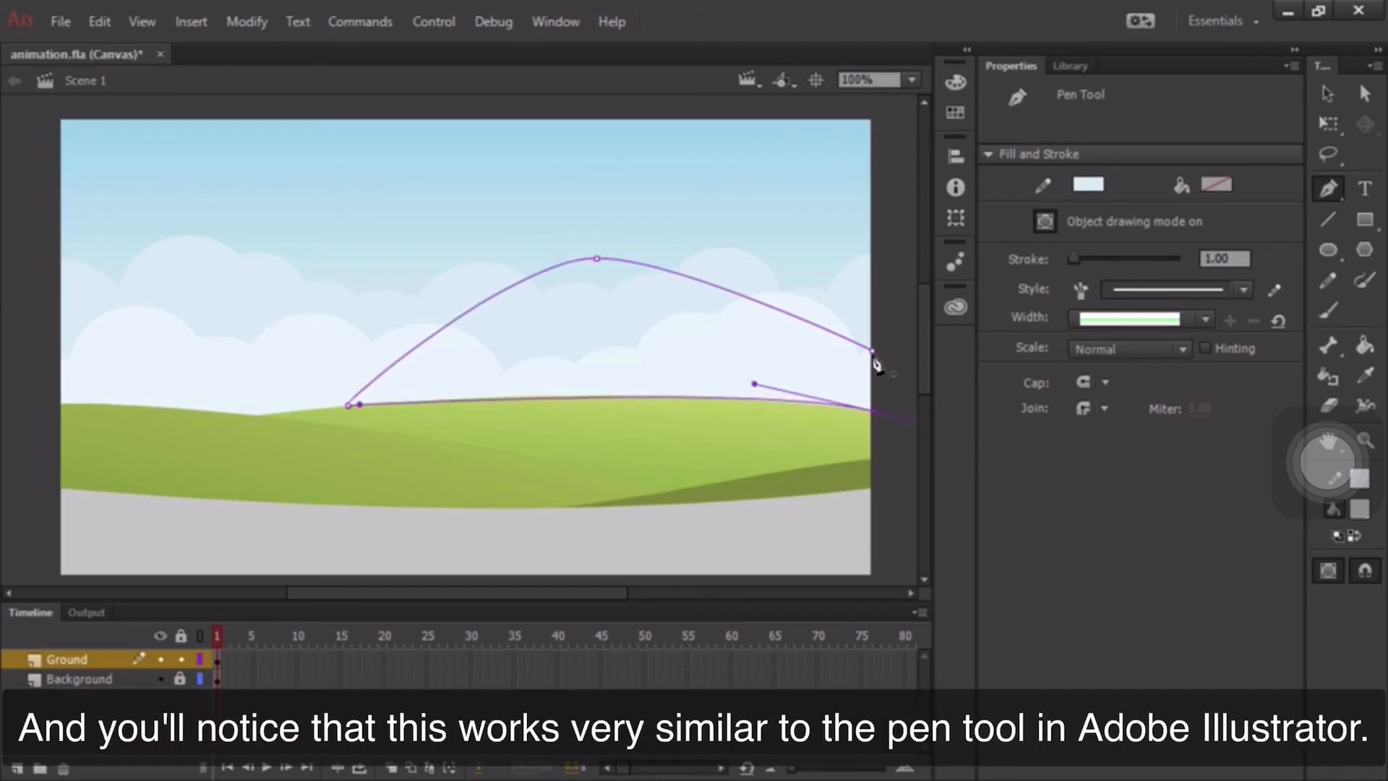
left_click(873, 354)
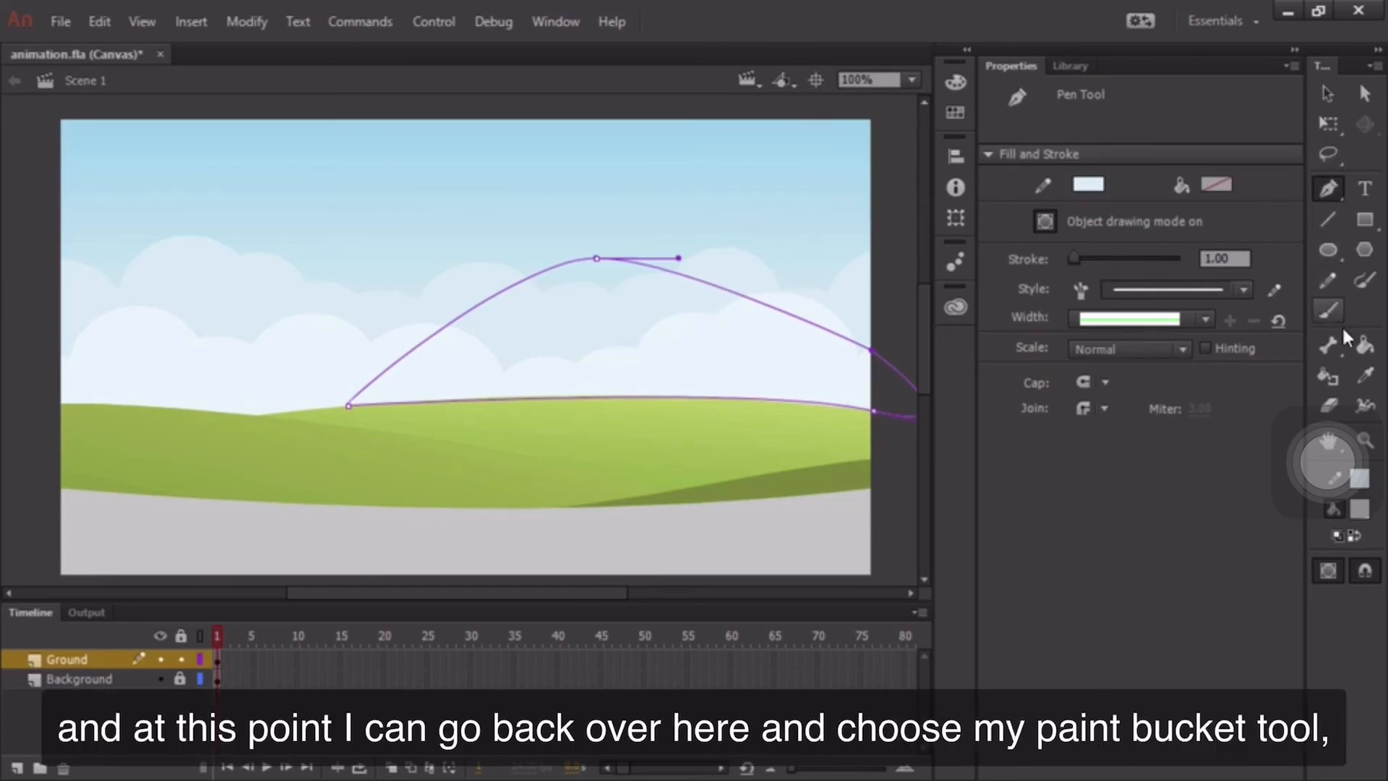
left_click(1365, 347)
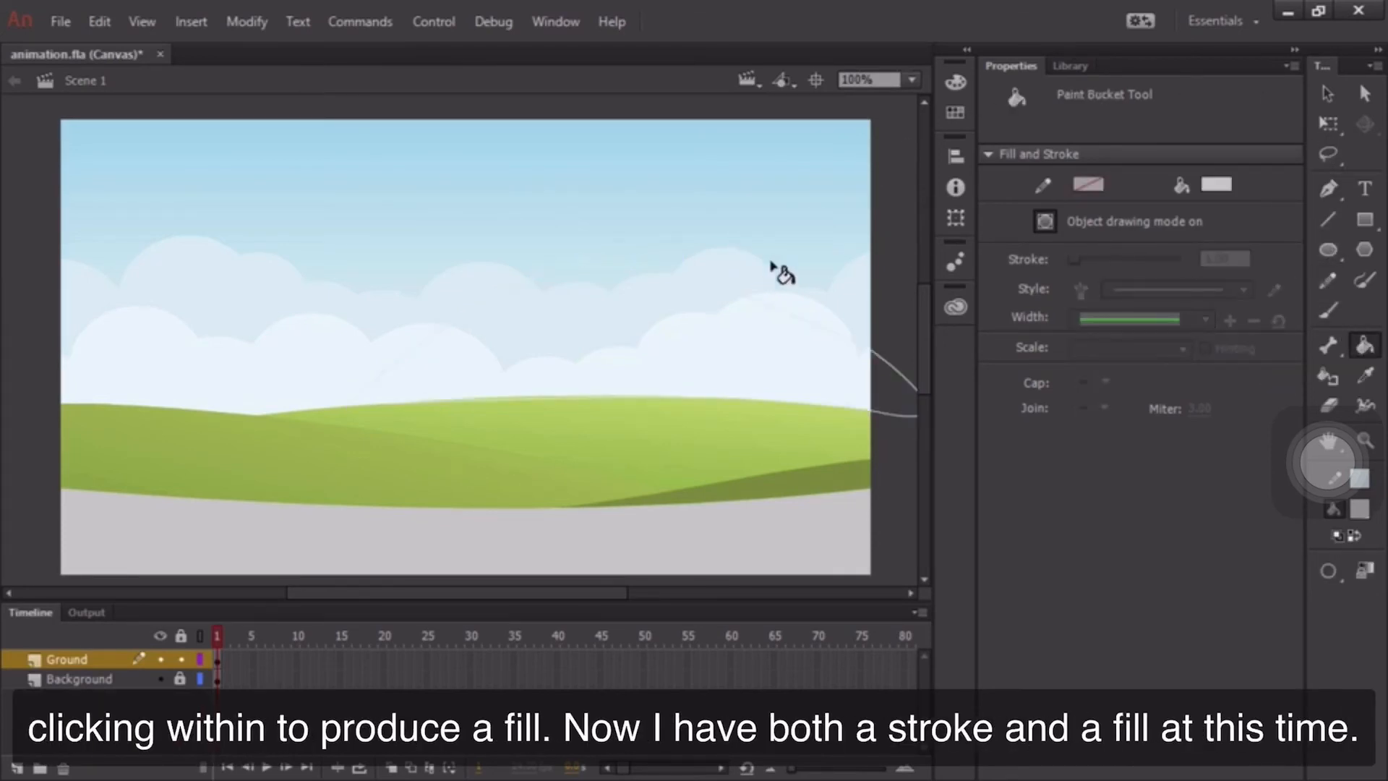
left_click(620, 316)
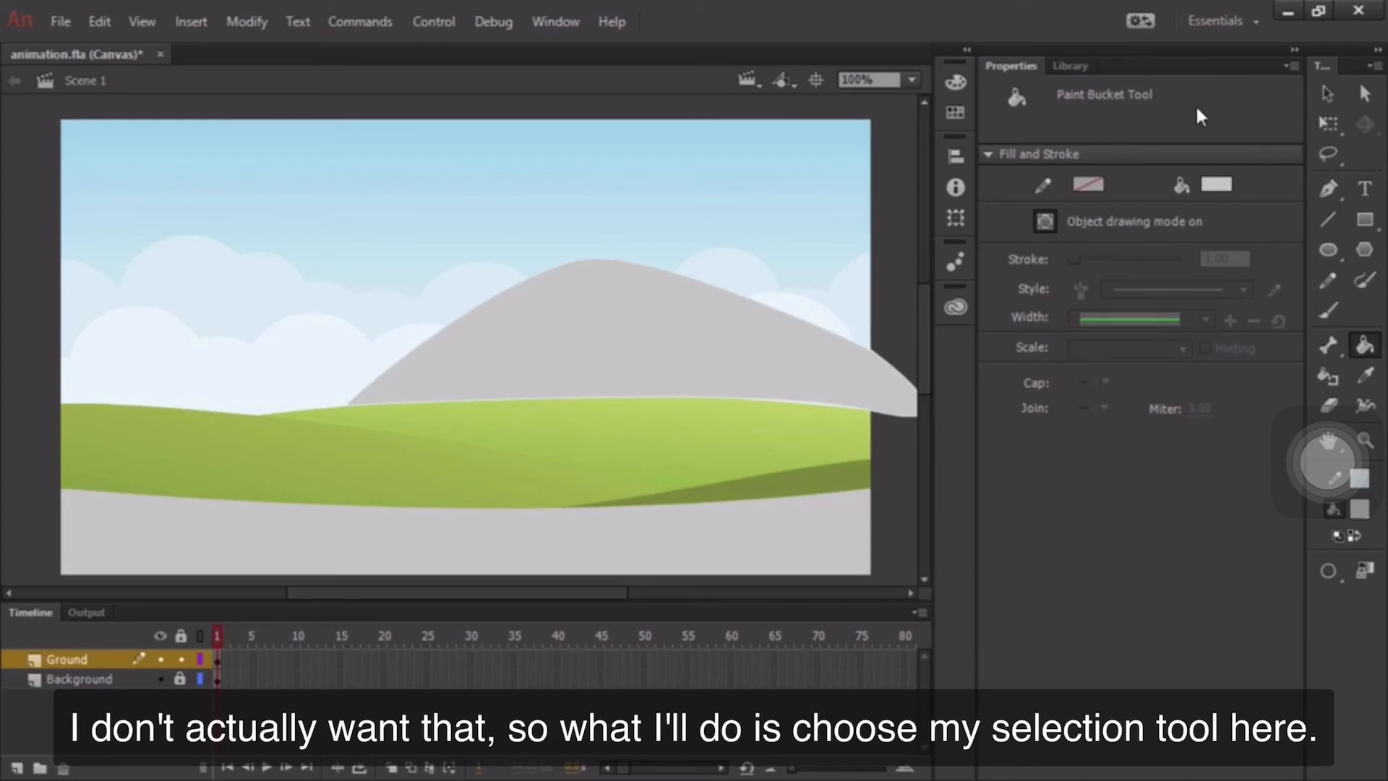
Remove the mountain shape's stroke and fill it with the default black-and-white linear gradient
left_click(1328, 93)
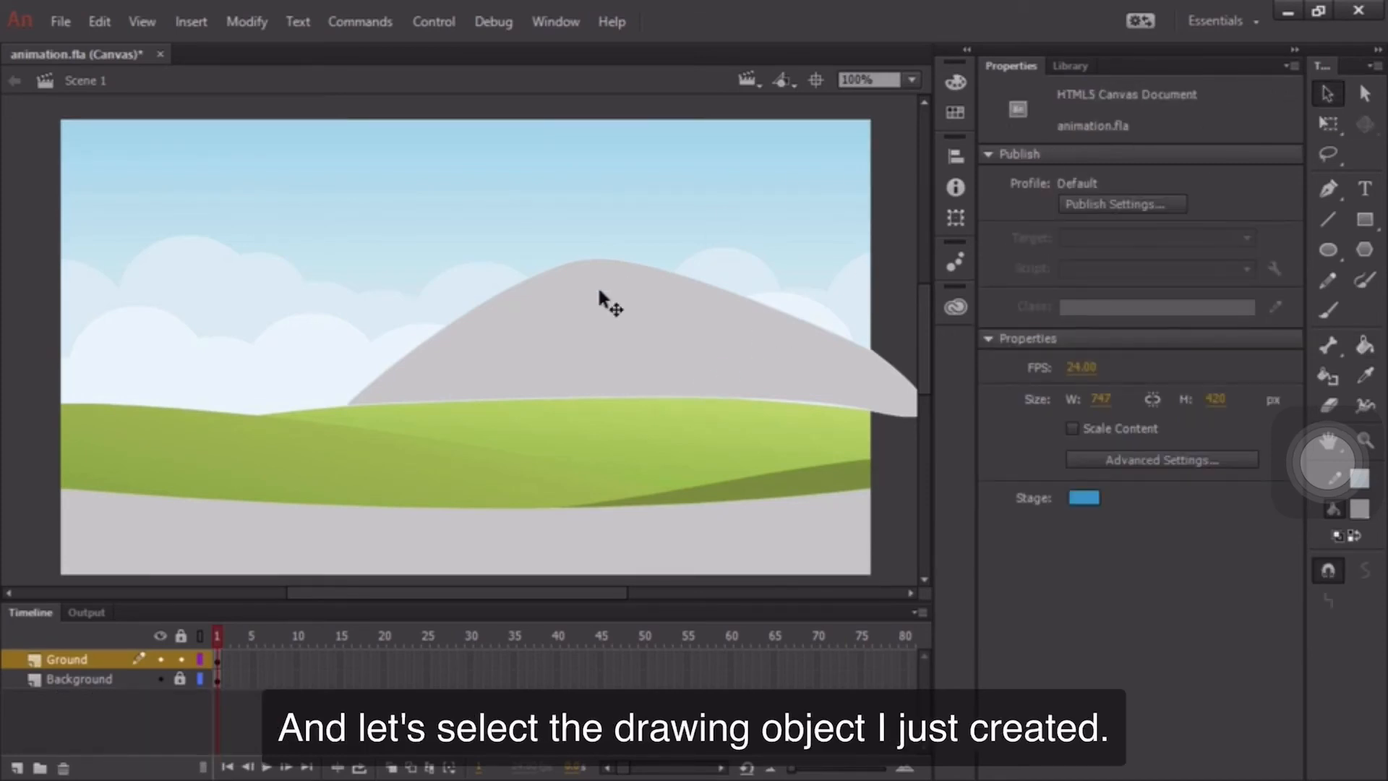
left_click(580, 319)
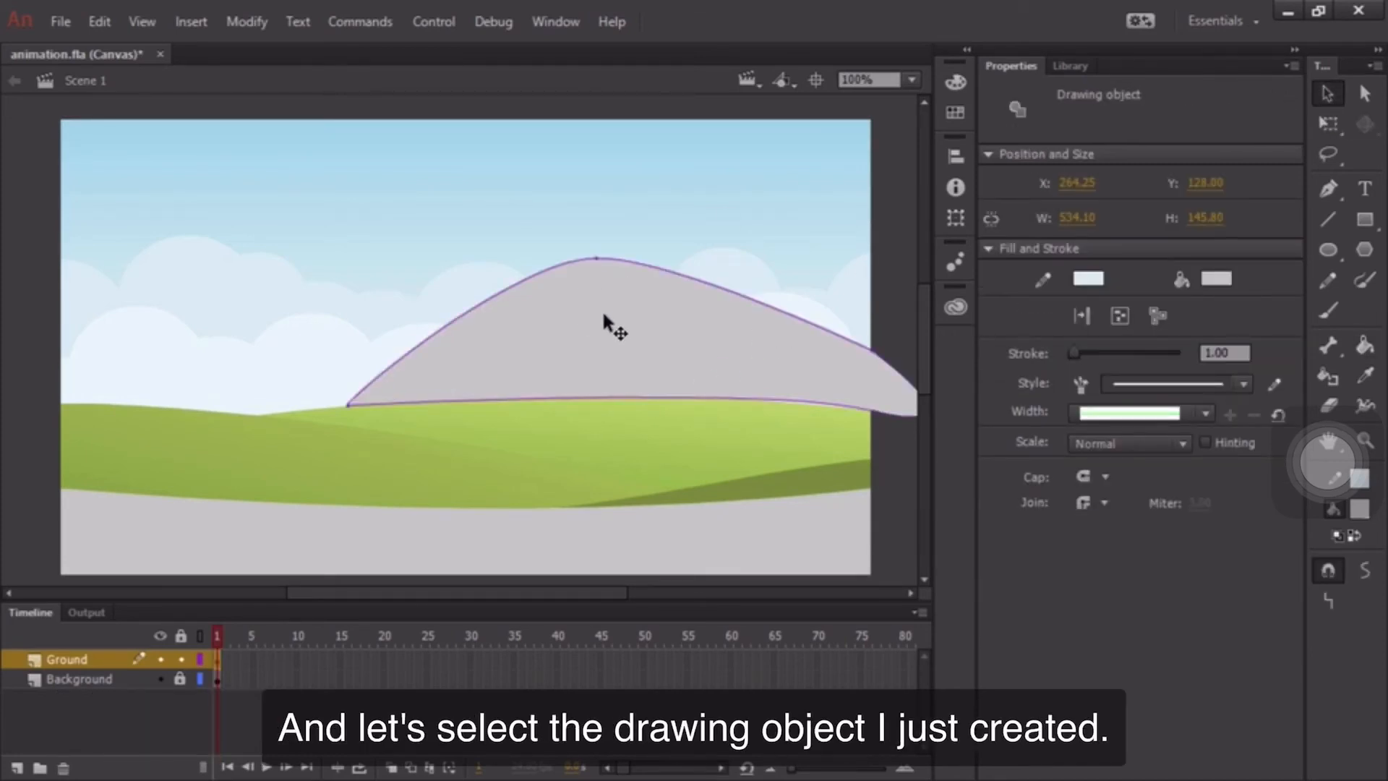
left_click(1090, 280)
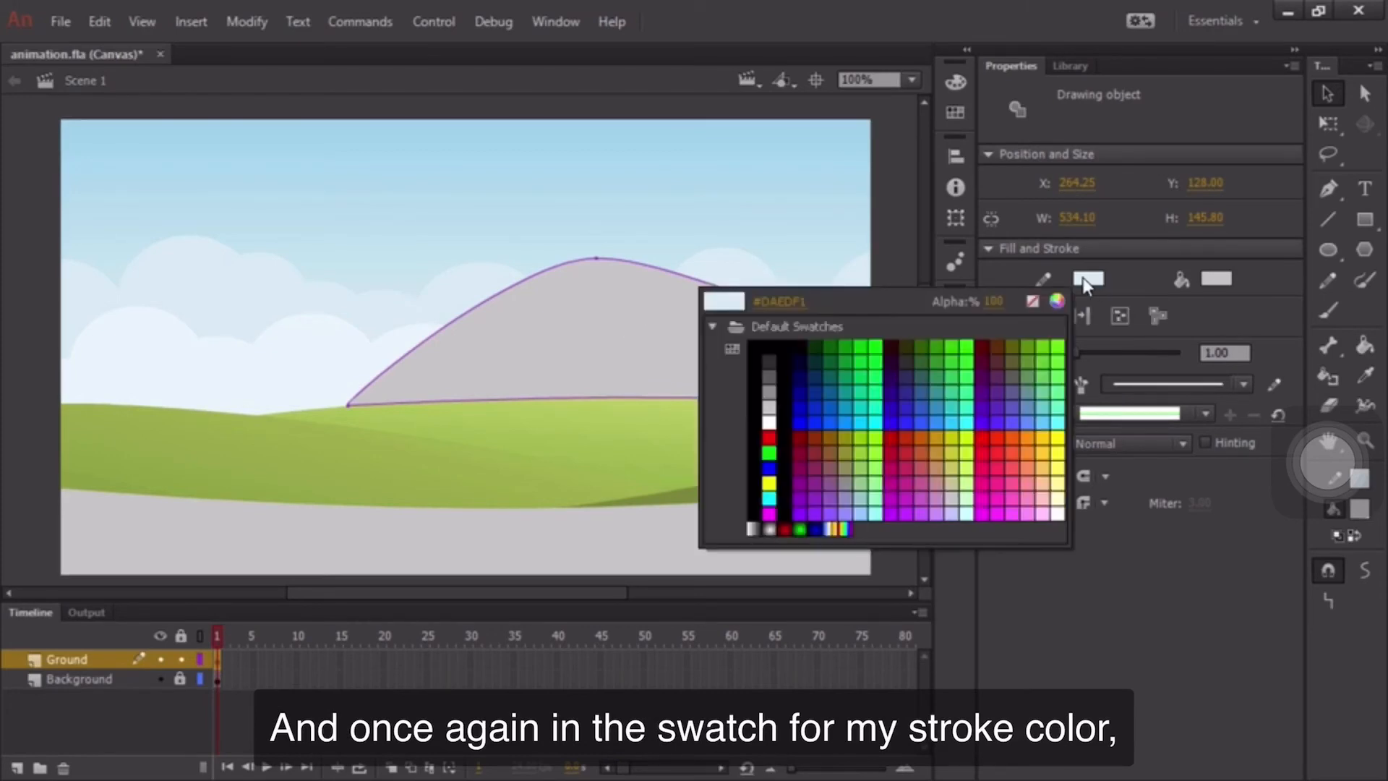
left_click(1033, 302)
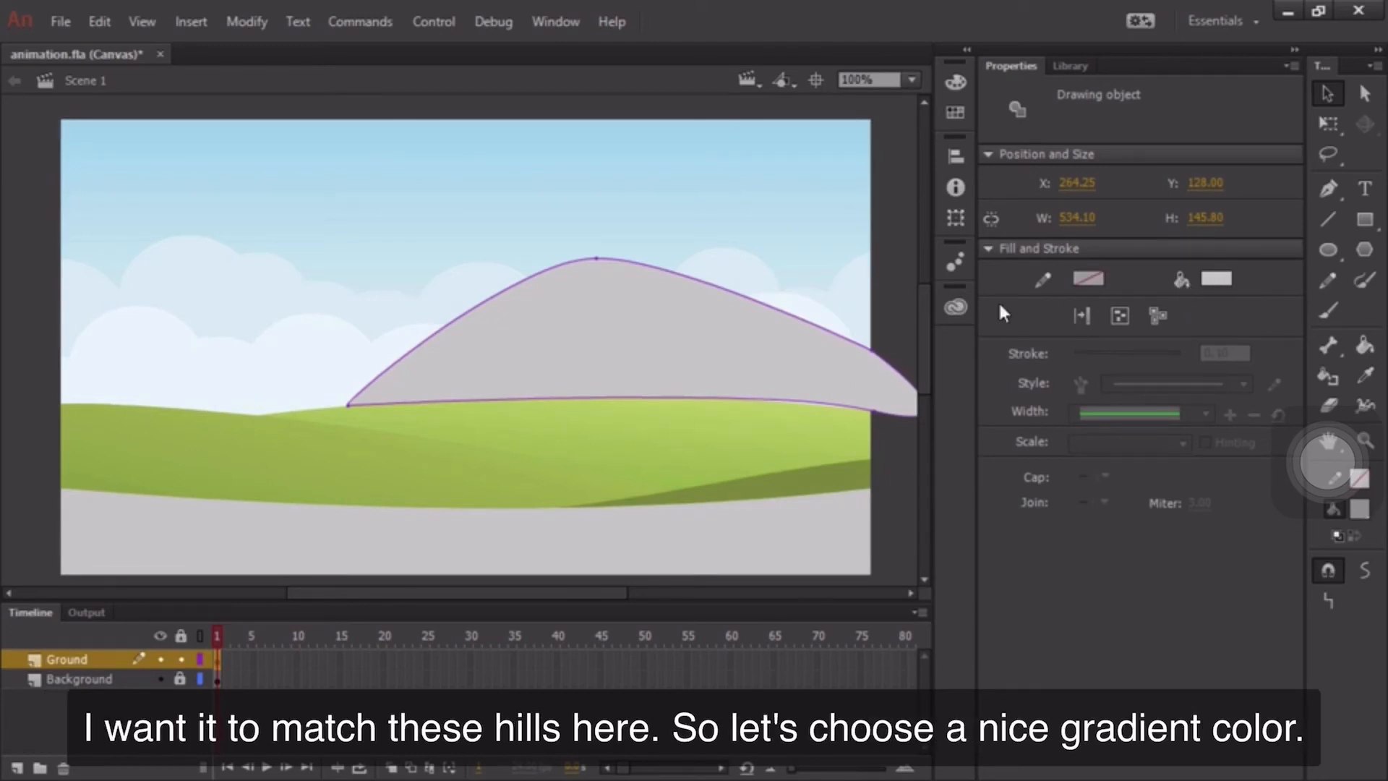
left_click(1217, 278)
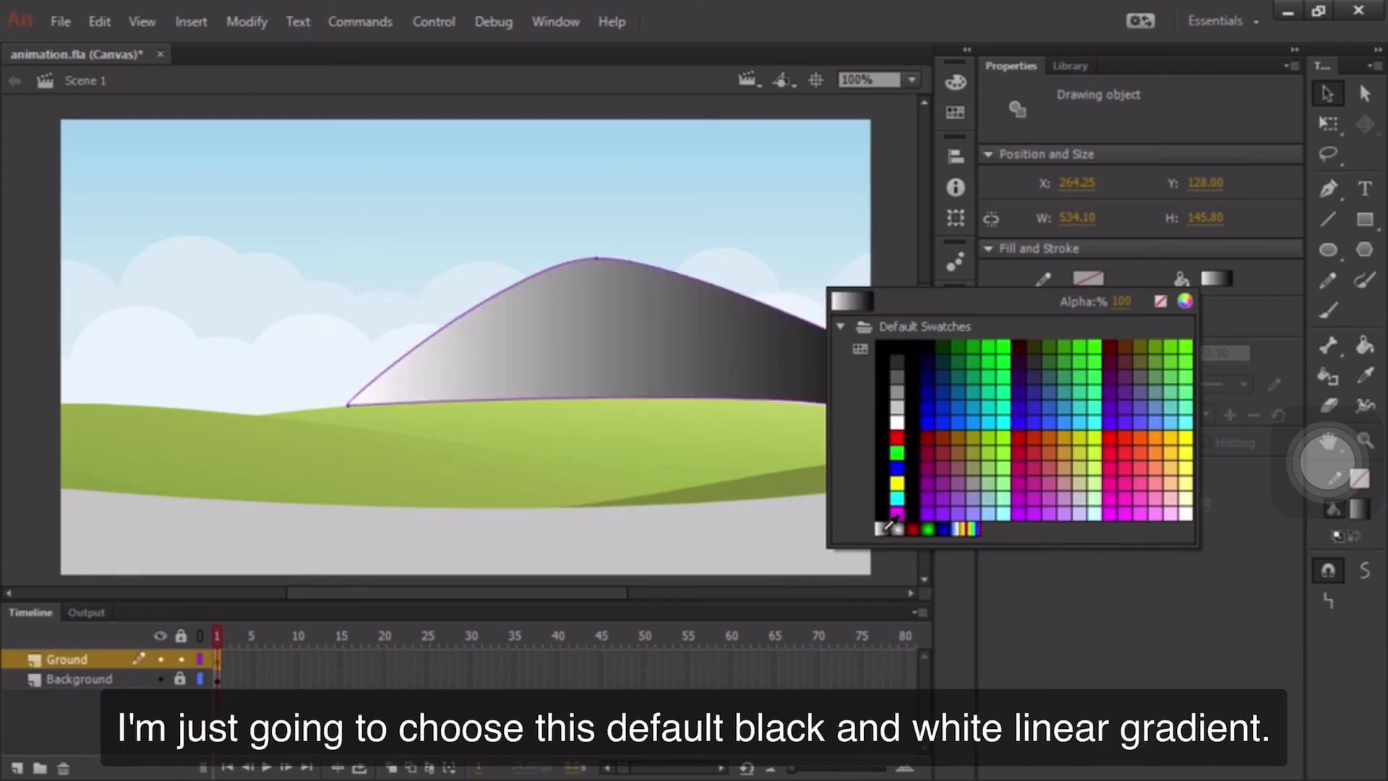
left_click(890, 525)
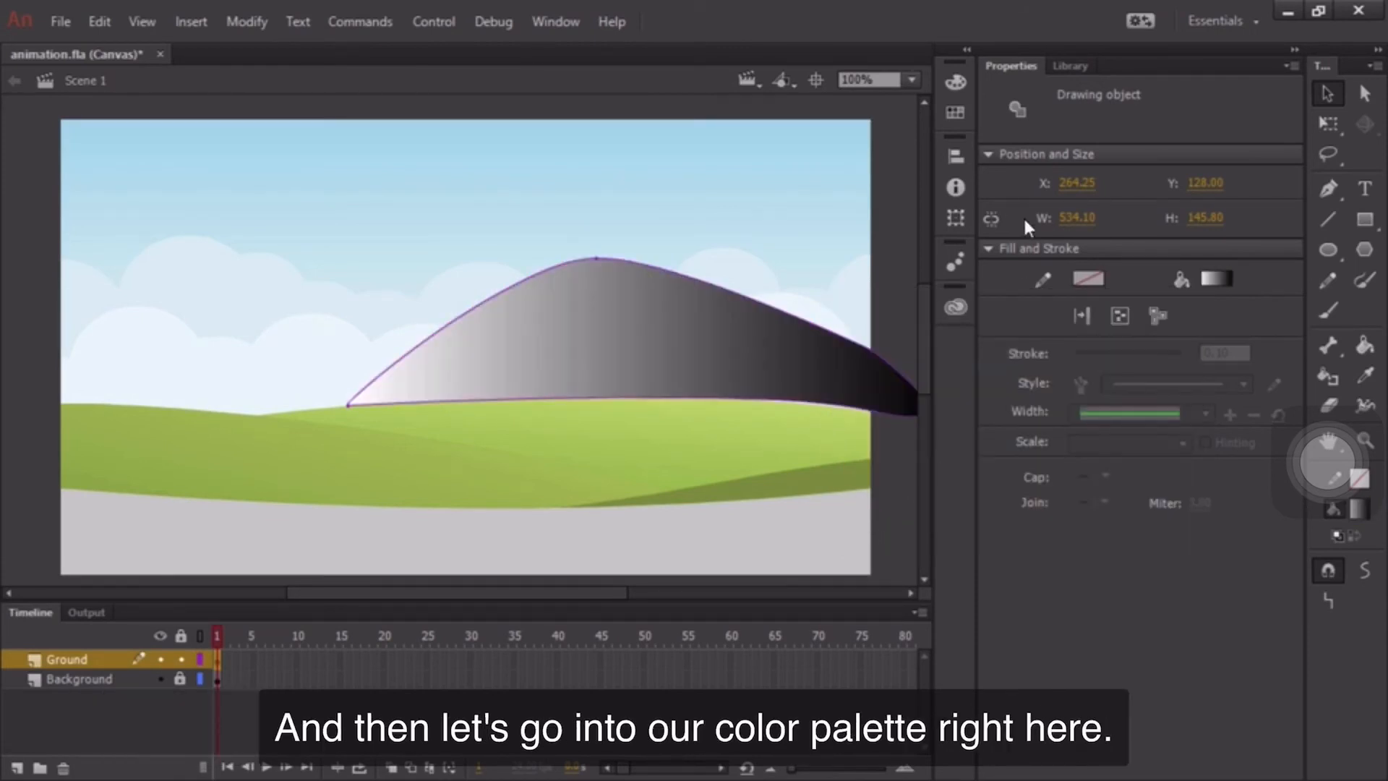
Recolor the mountain's gradient stops with greens sampled from the hills, replacing white with #A1B351 and black with #A4BE53
left_click(956, 82)
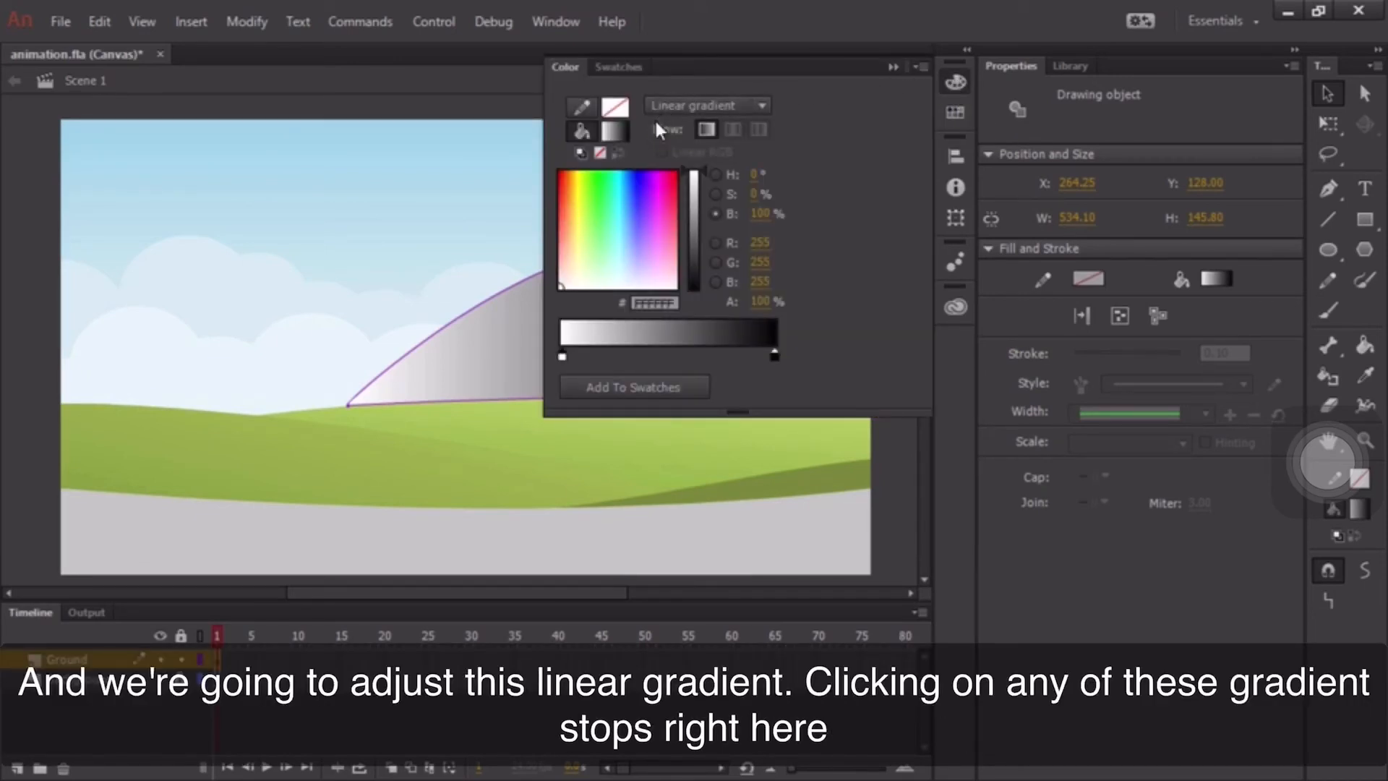
left_click(562, 356)
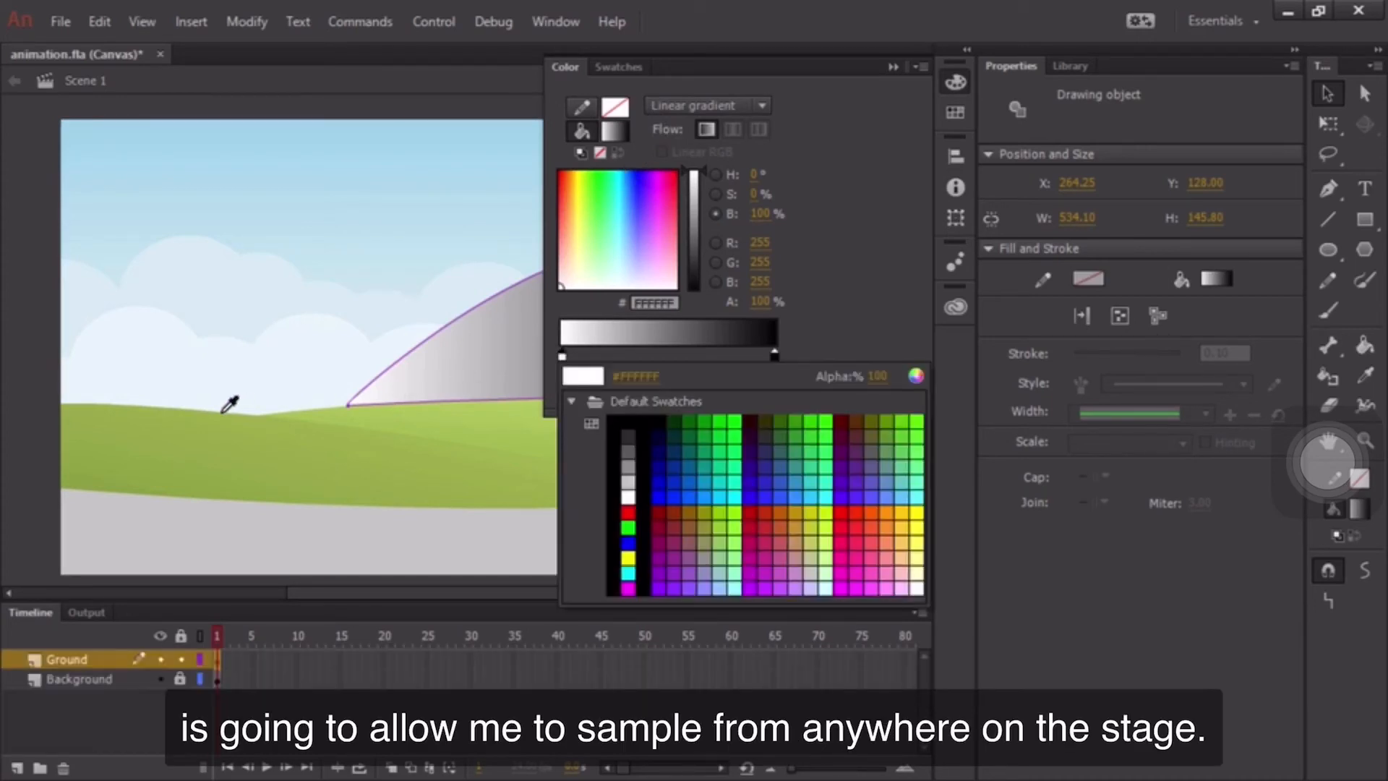
left_click(121, 411)
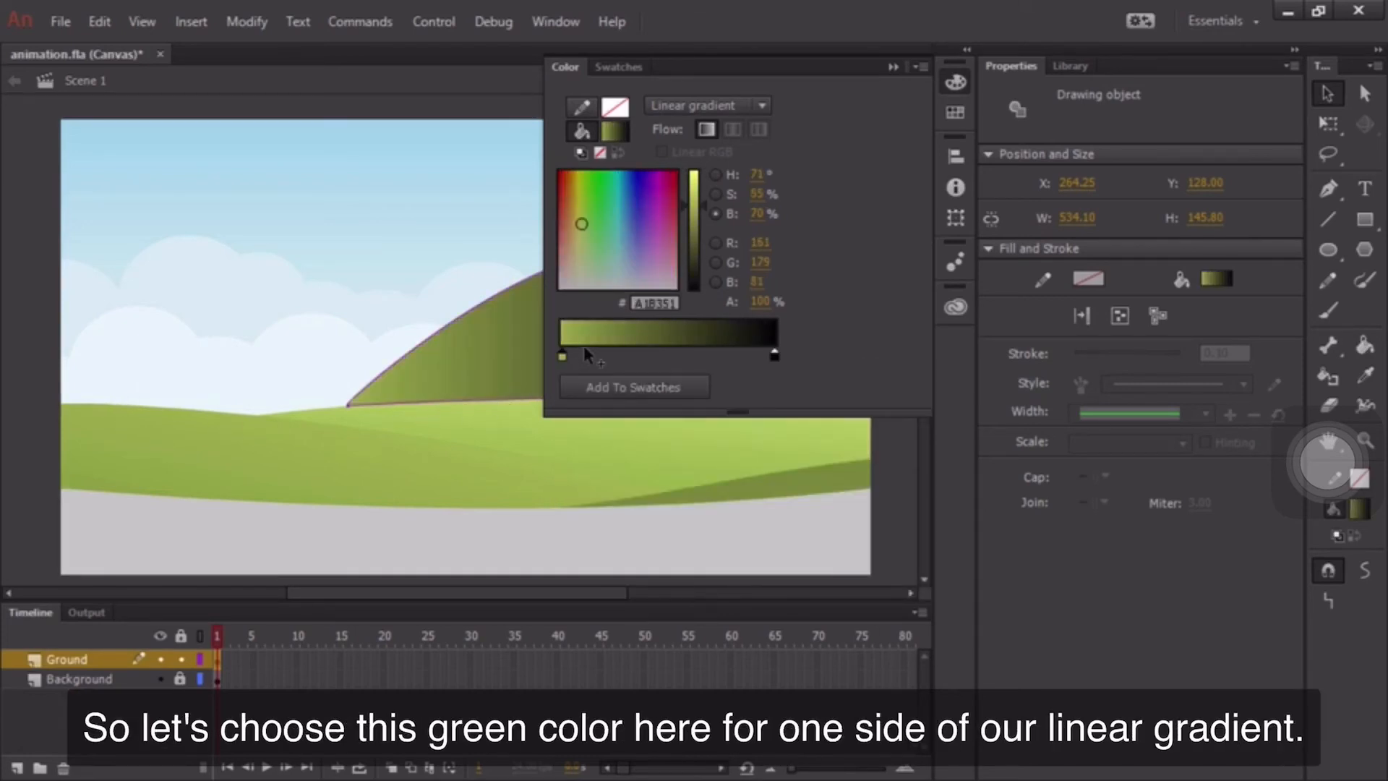
left_click(775, 354)
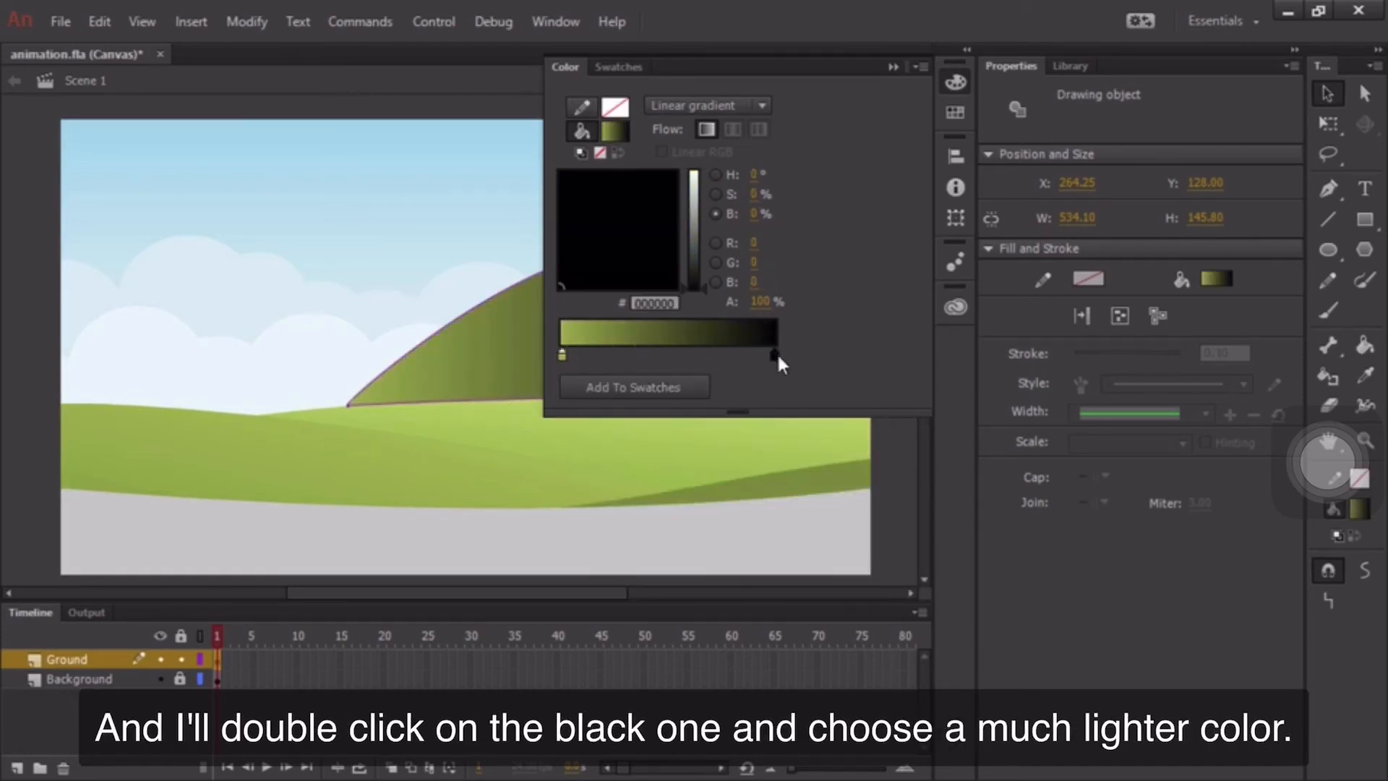
double_click(774, 355)
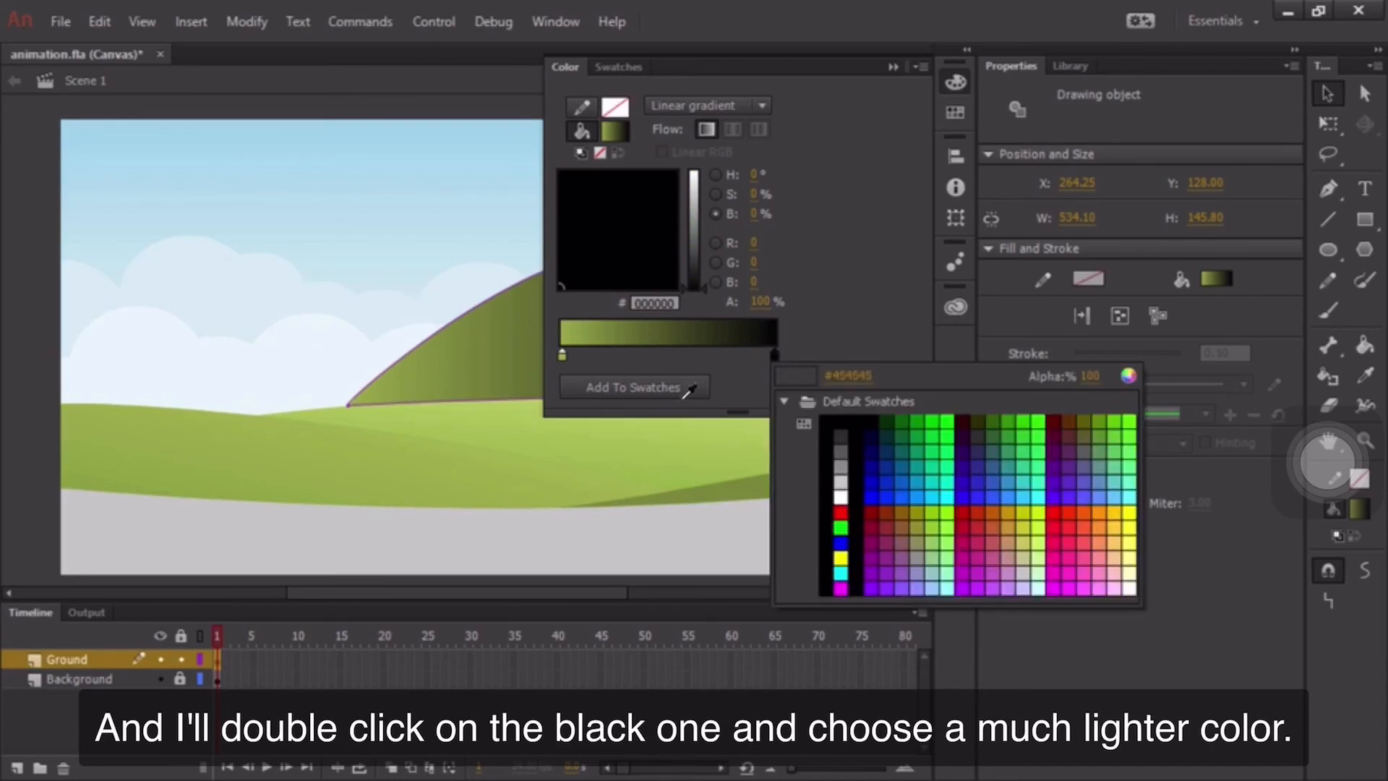
left_click(659, 479)
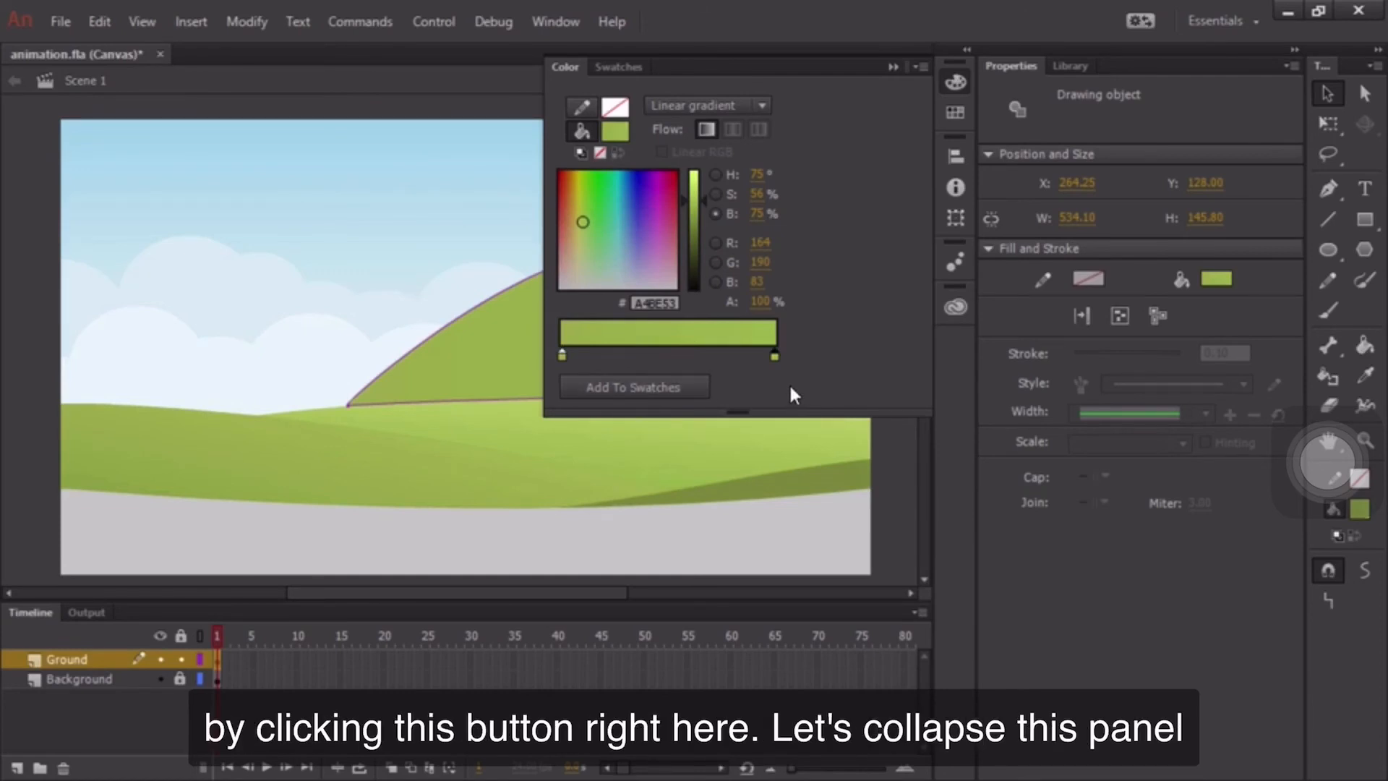
left_click(894, 67)
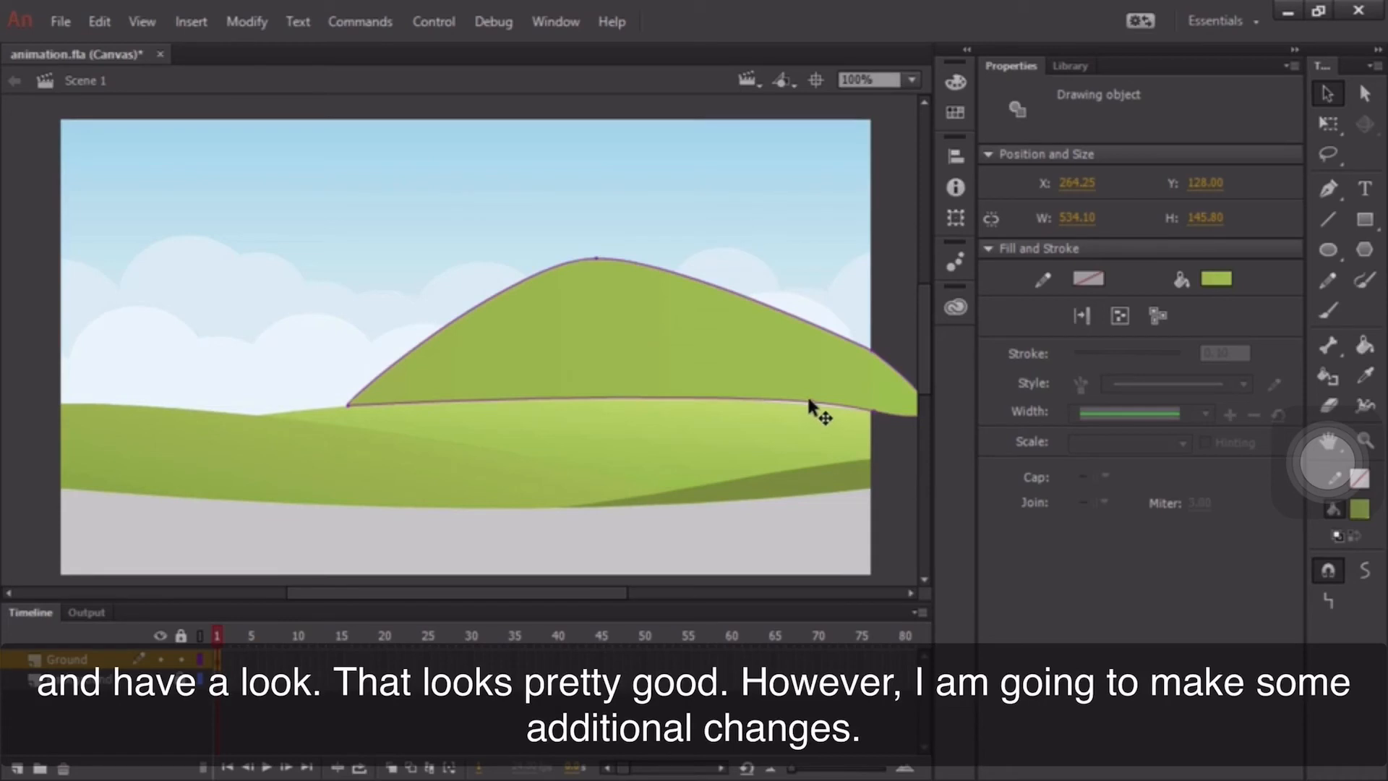
Bend the mountain's lower edge down to close the gap above the hills and bulge its right slope outward
left_click(892, 292)
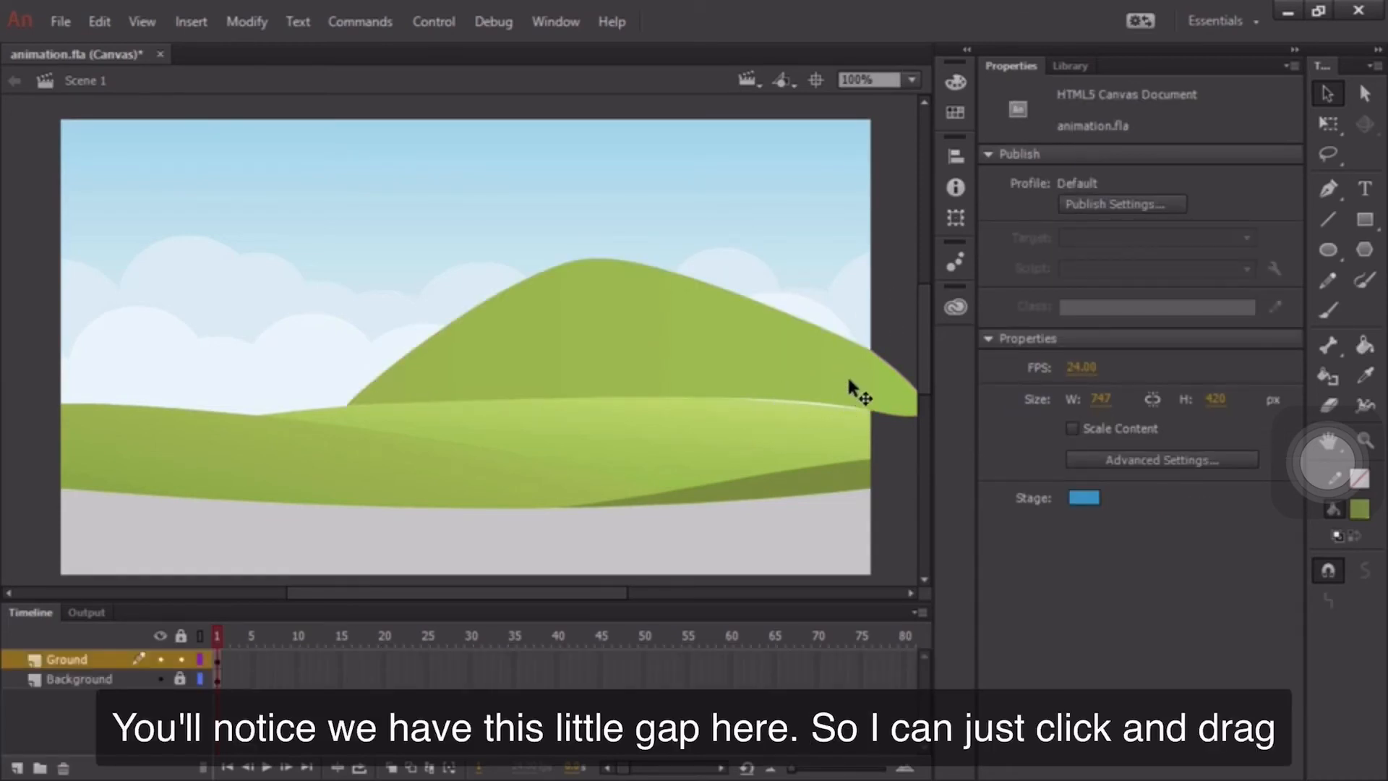
left_click_drag(841, 403, 871, 429)
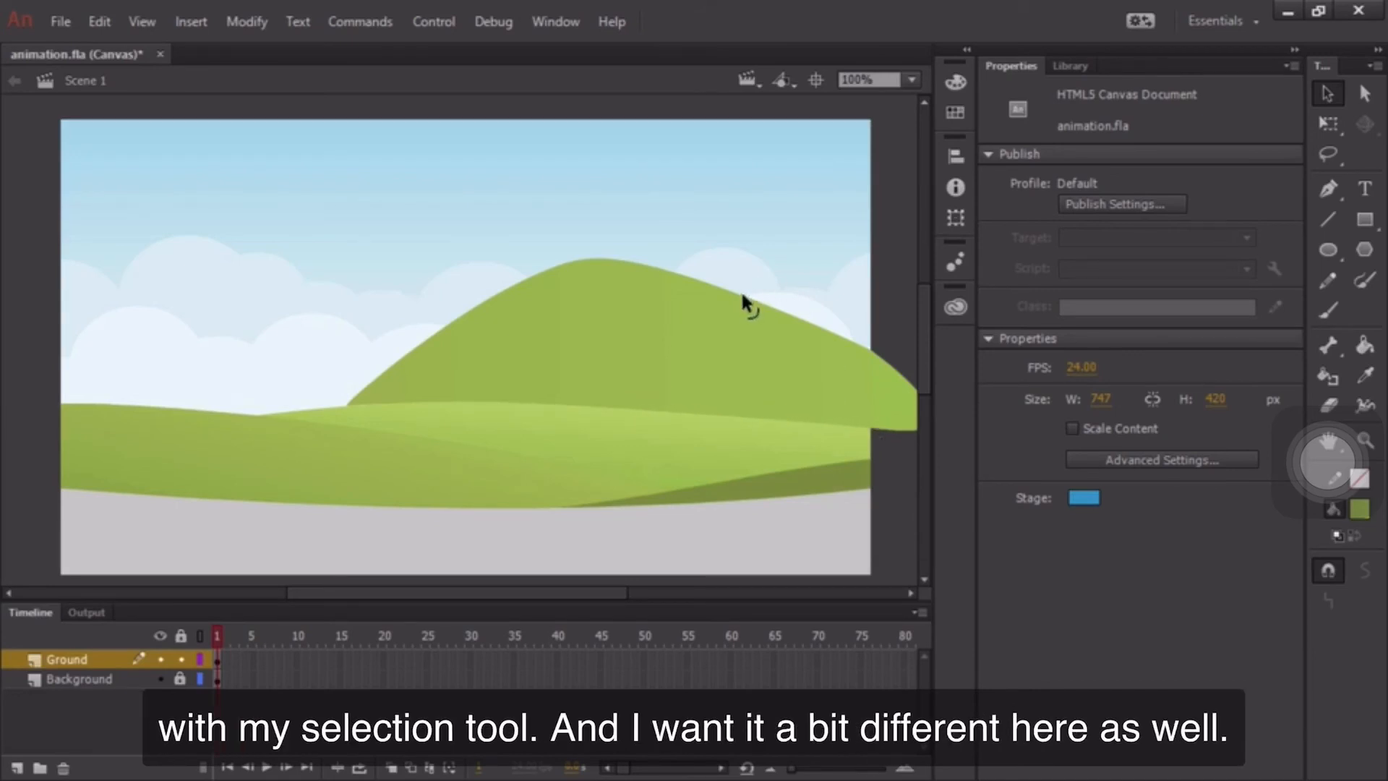
left_click_drag(742, 297, 771, 297)
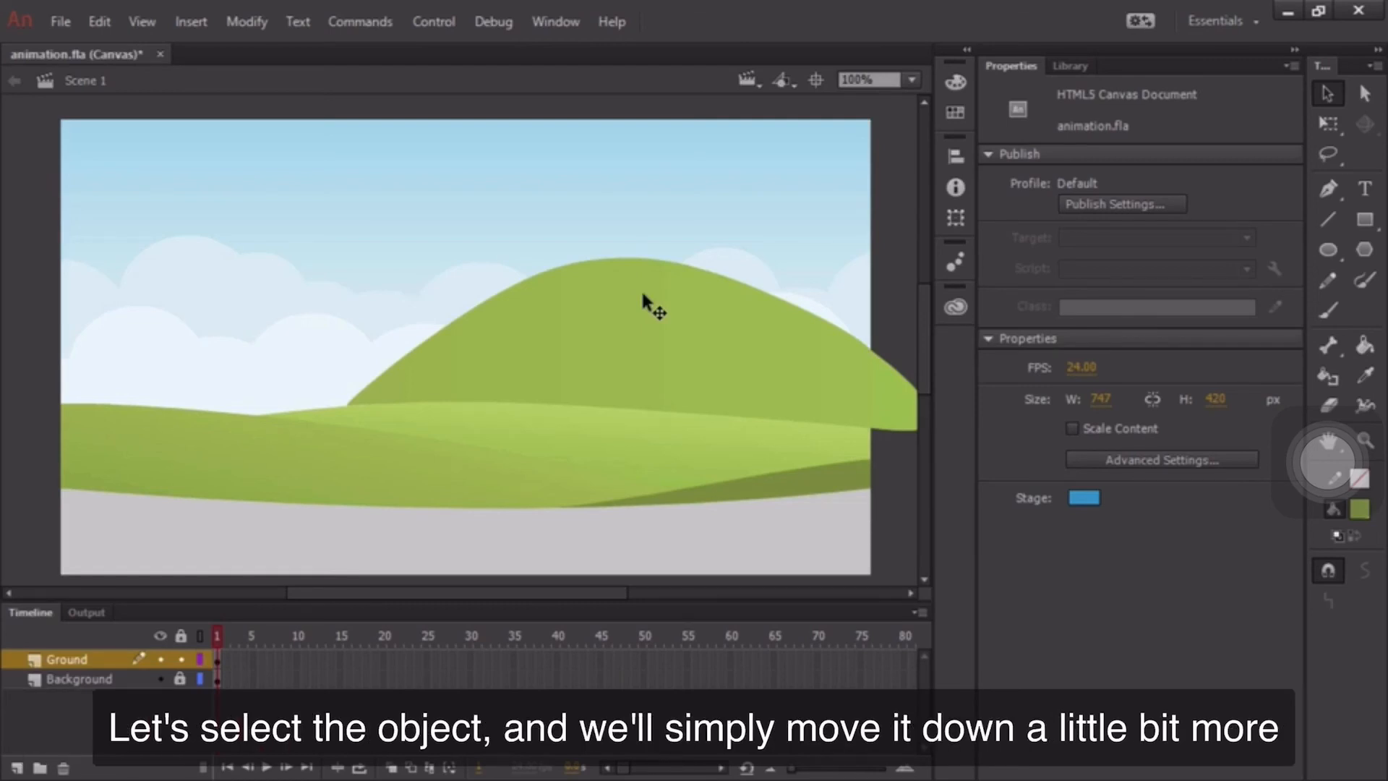
Shift the mountain about 7 px to the right along the hill line and save the document
left_click(592, 318)
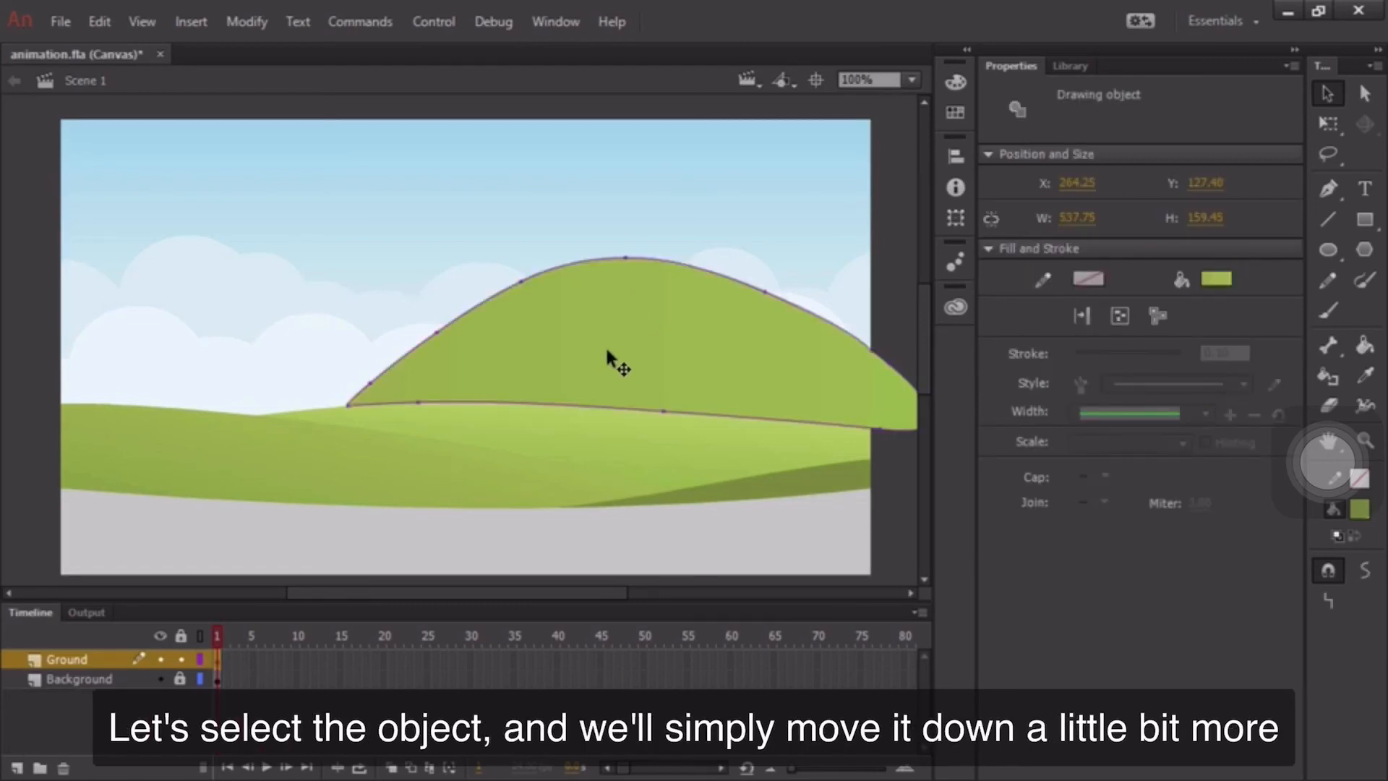
left_click_drag(630, 320, 637, 342)
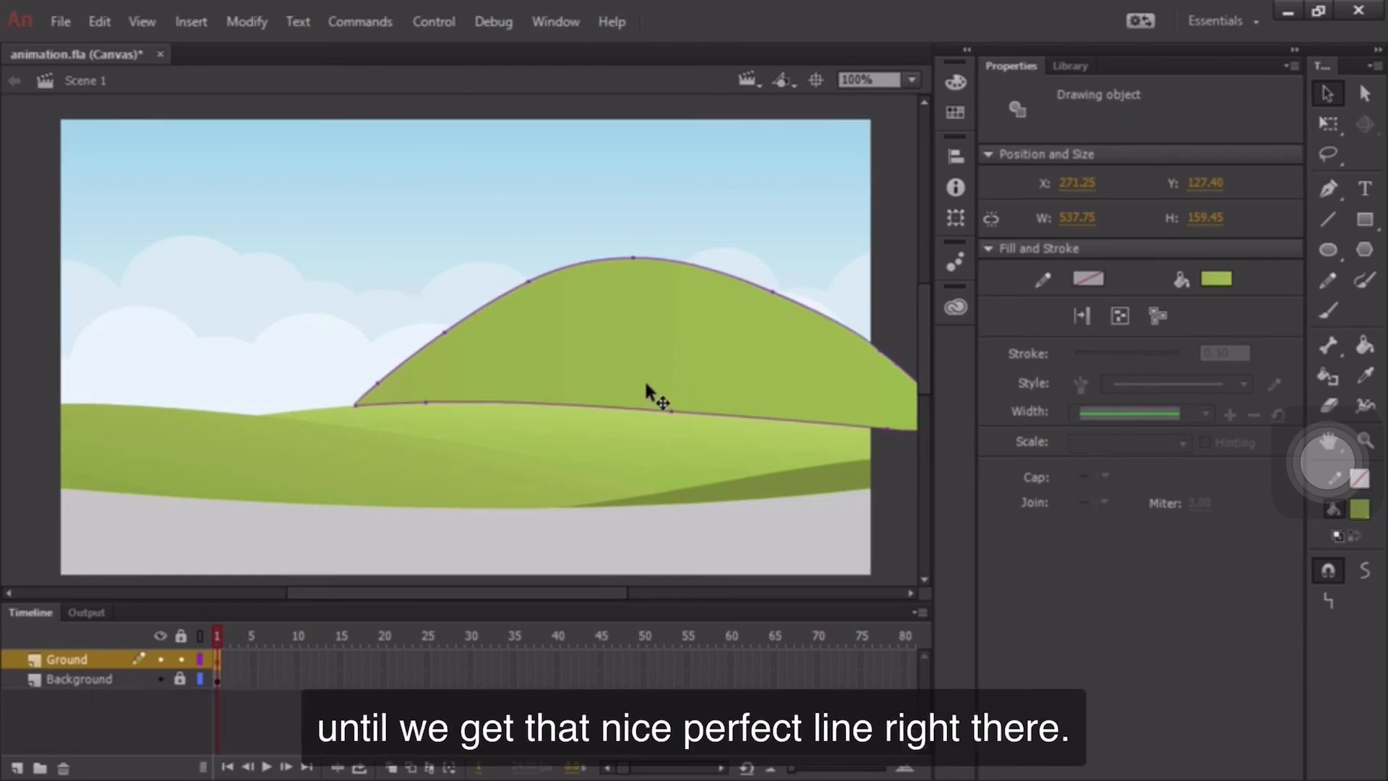
left_click(888, 263)
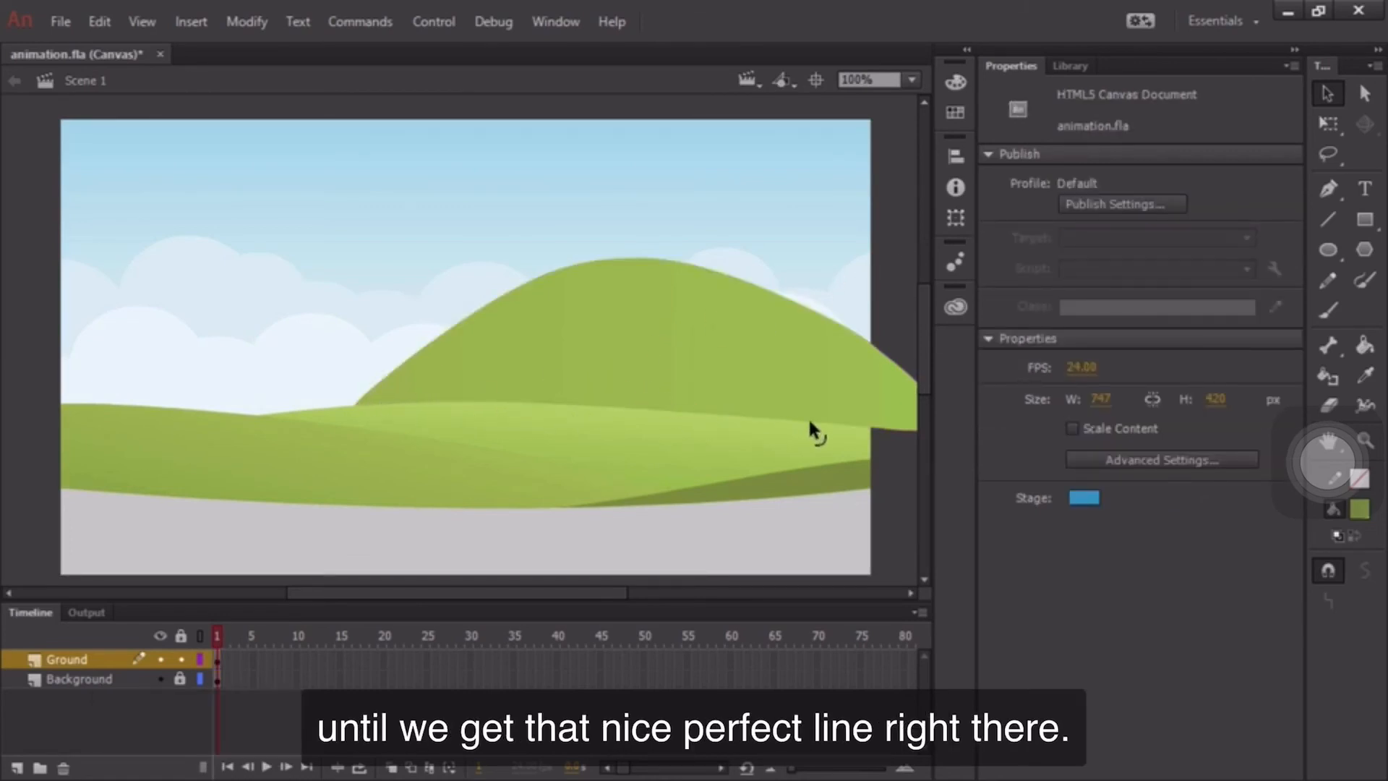
key("ctrl+s")
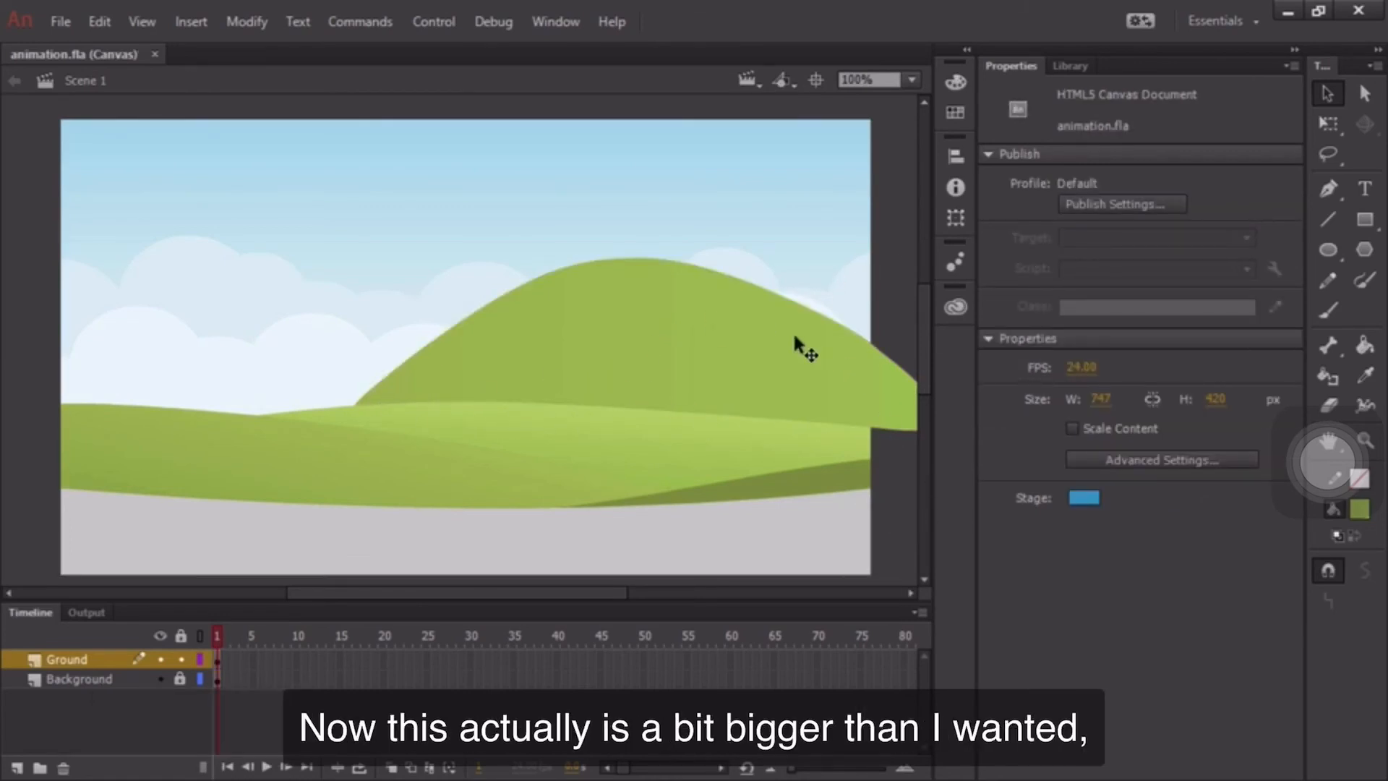
Shrink the mountain to about 426 by 97 px with Free Transform and move it down onto the hills
left_click(1328, 123)
left_click(645, 304)
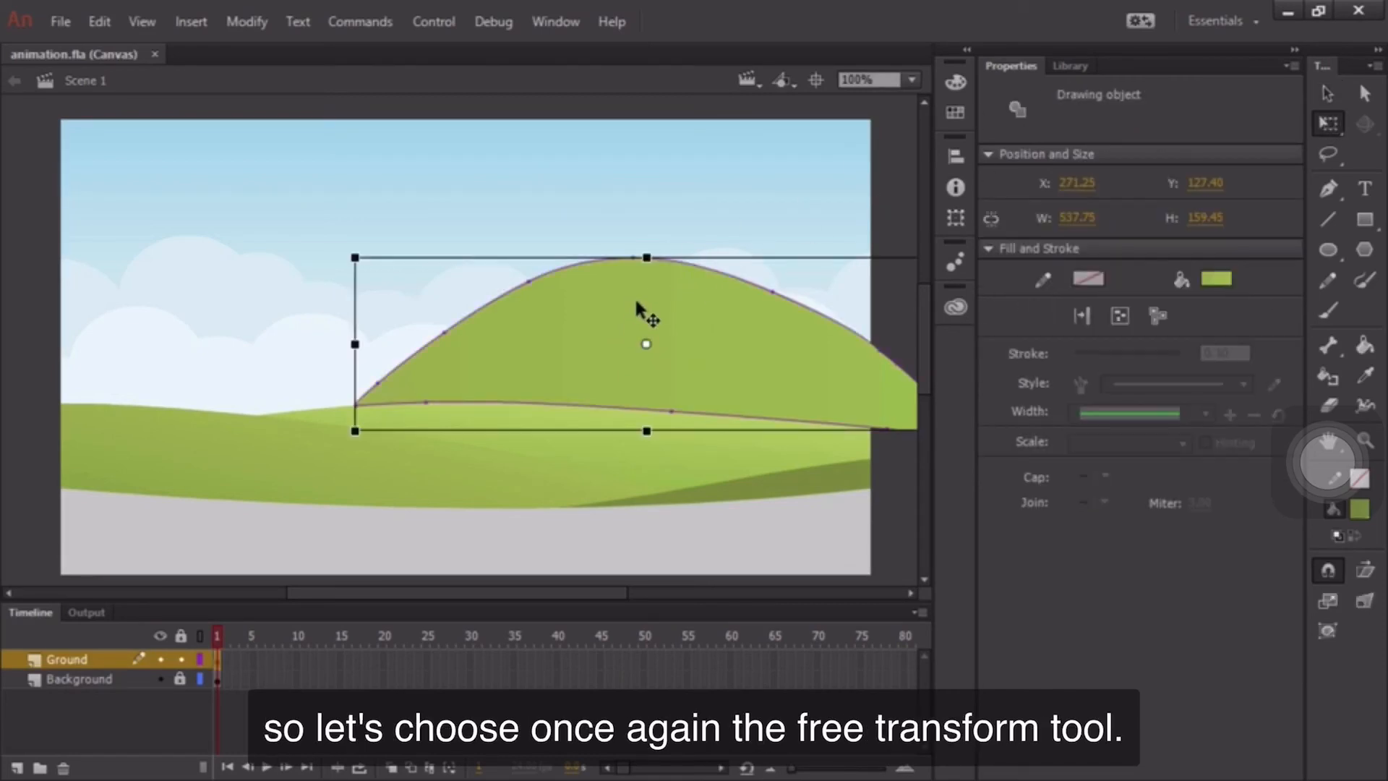
left_click_drag(355, 257, 419, 288)
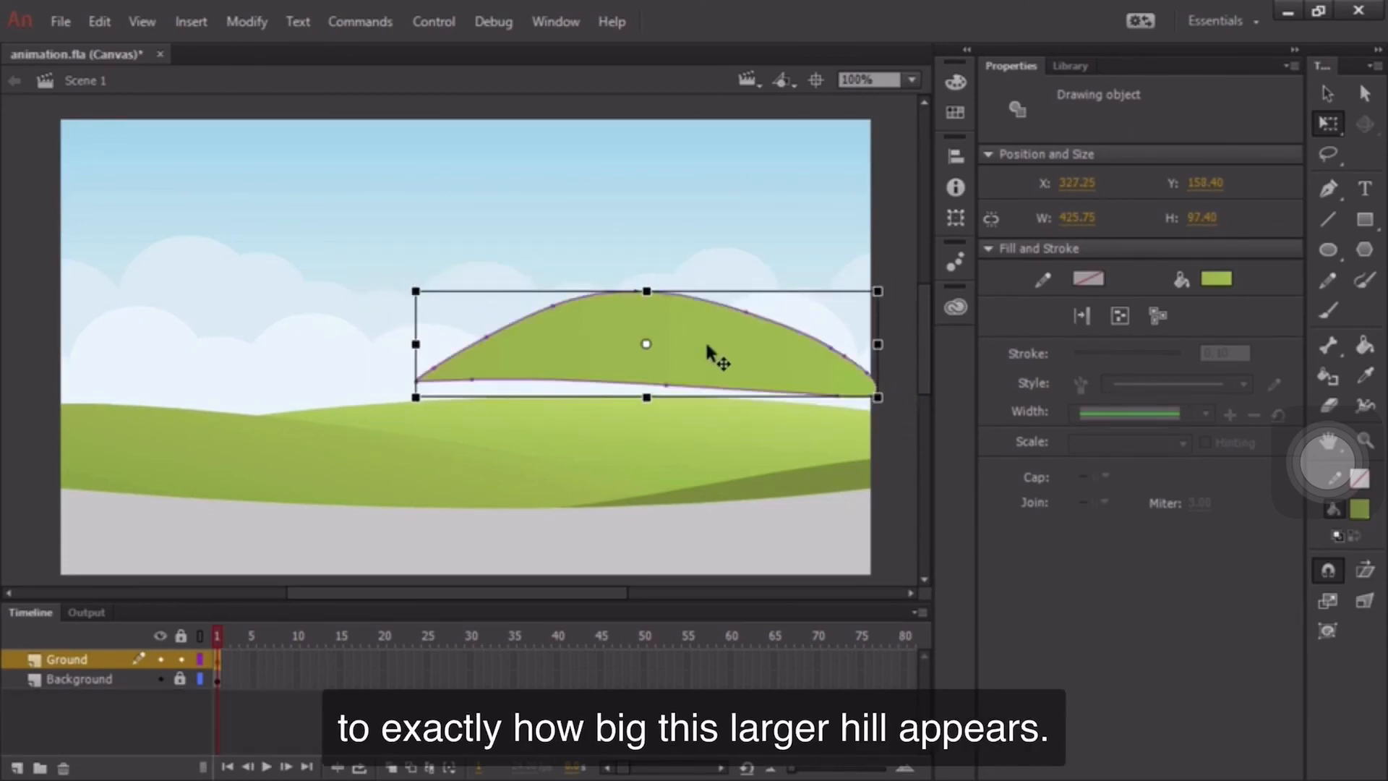
left_click_drag(713, 356, 736, 364)
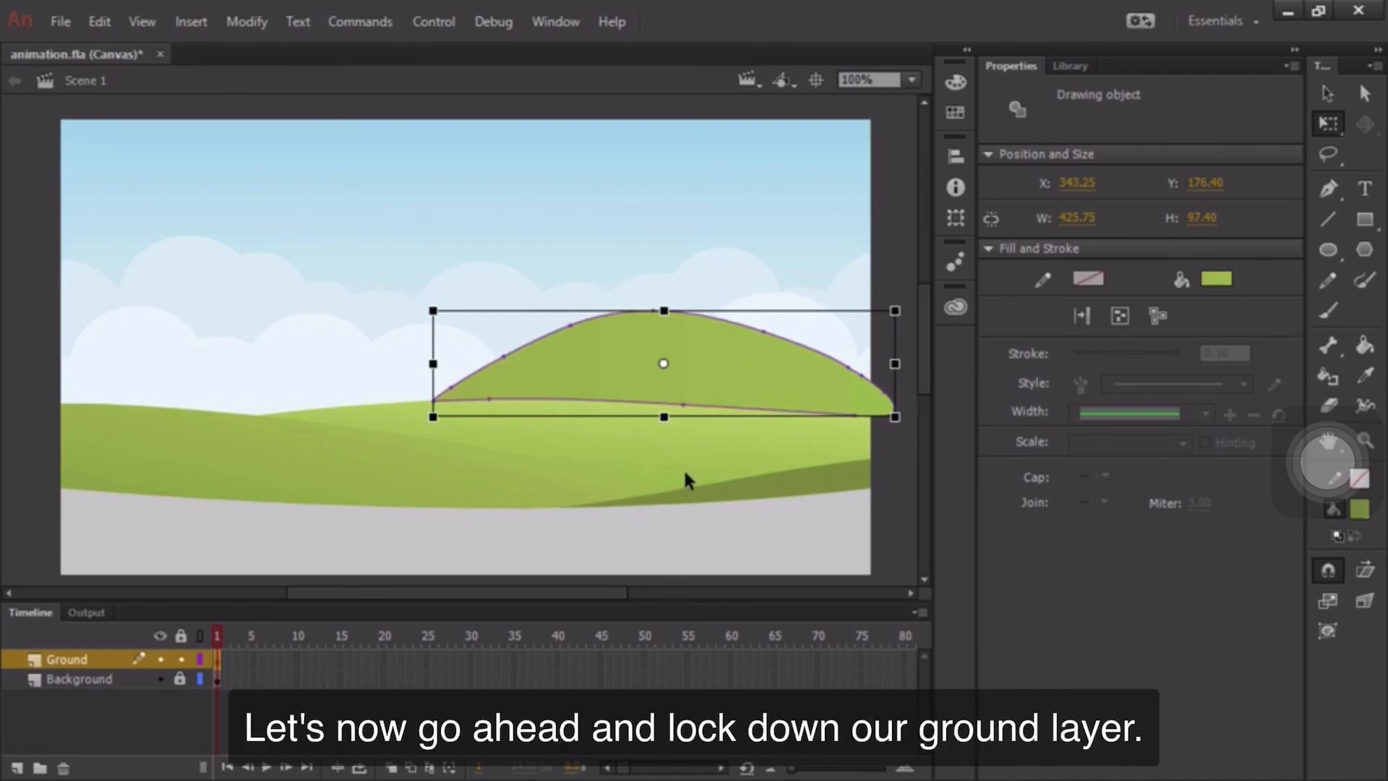
left_click(844, 224)
Lock the Ground layer and add a new layer named Cloud above it
left_click(181, 660)
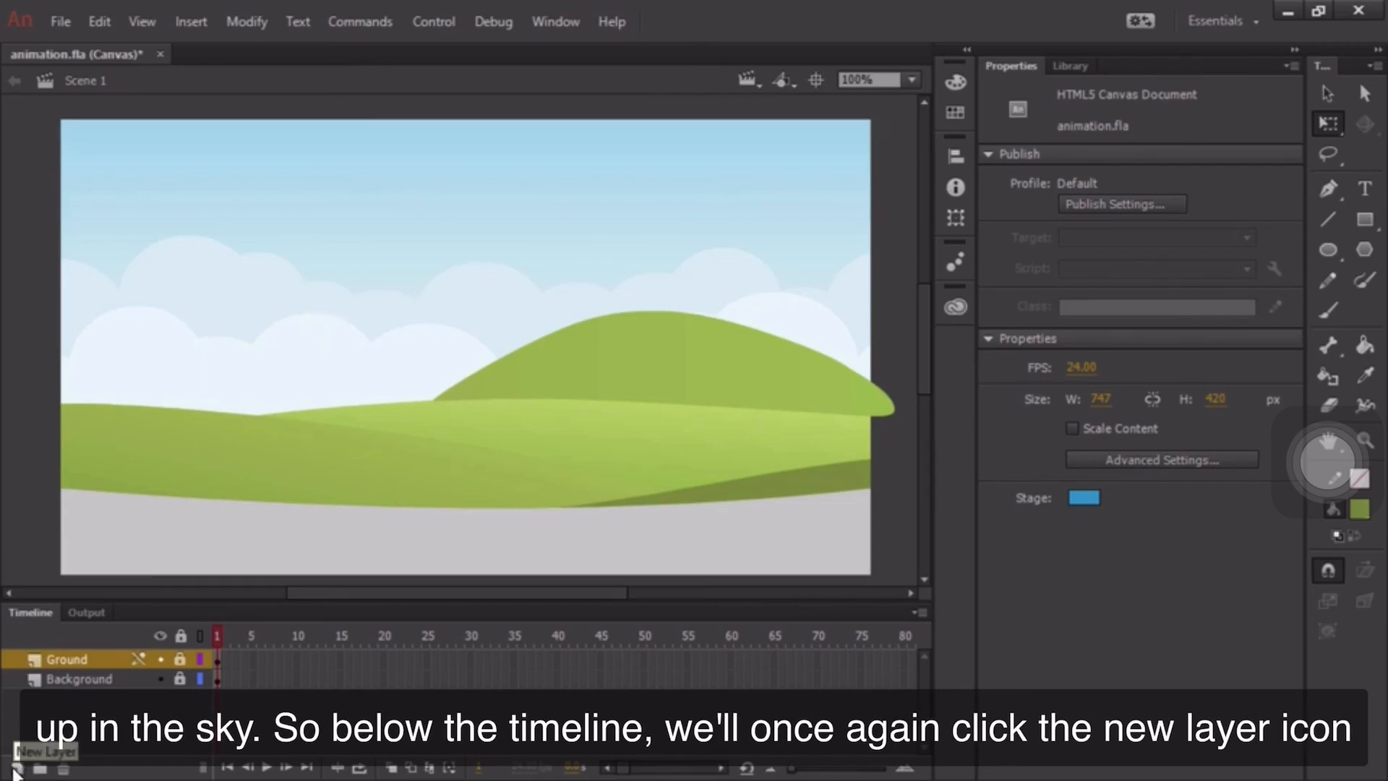
left_click(16, 767)
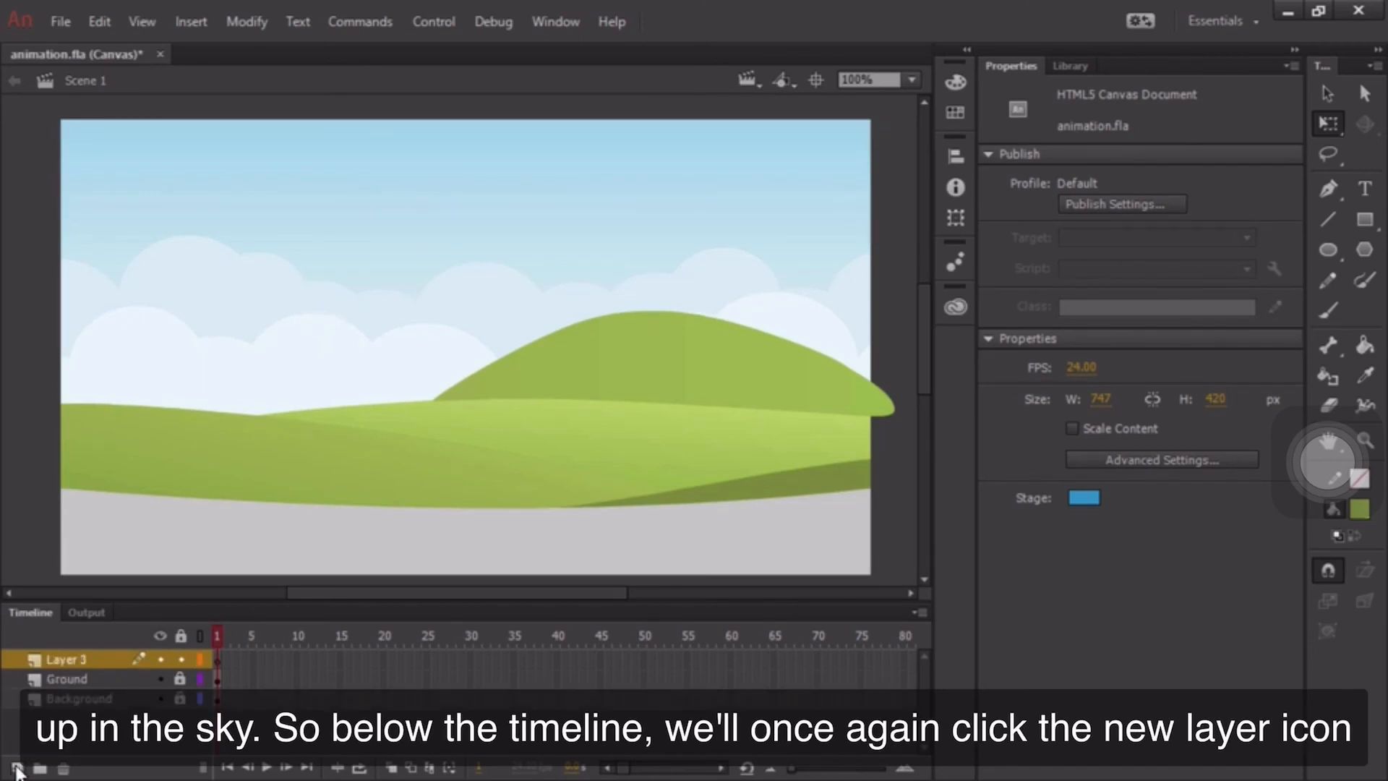
double_click(80, 659)
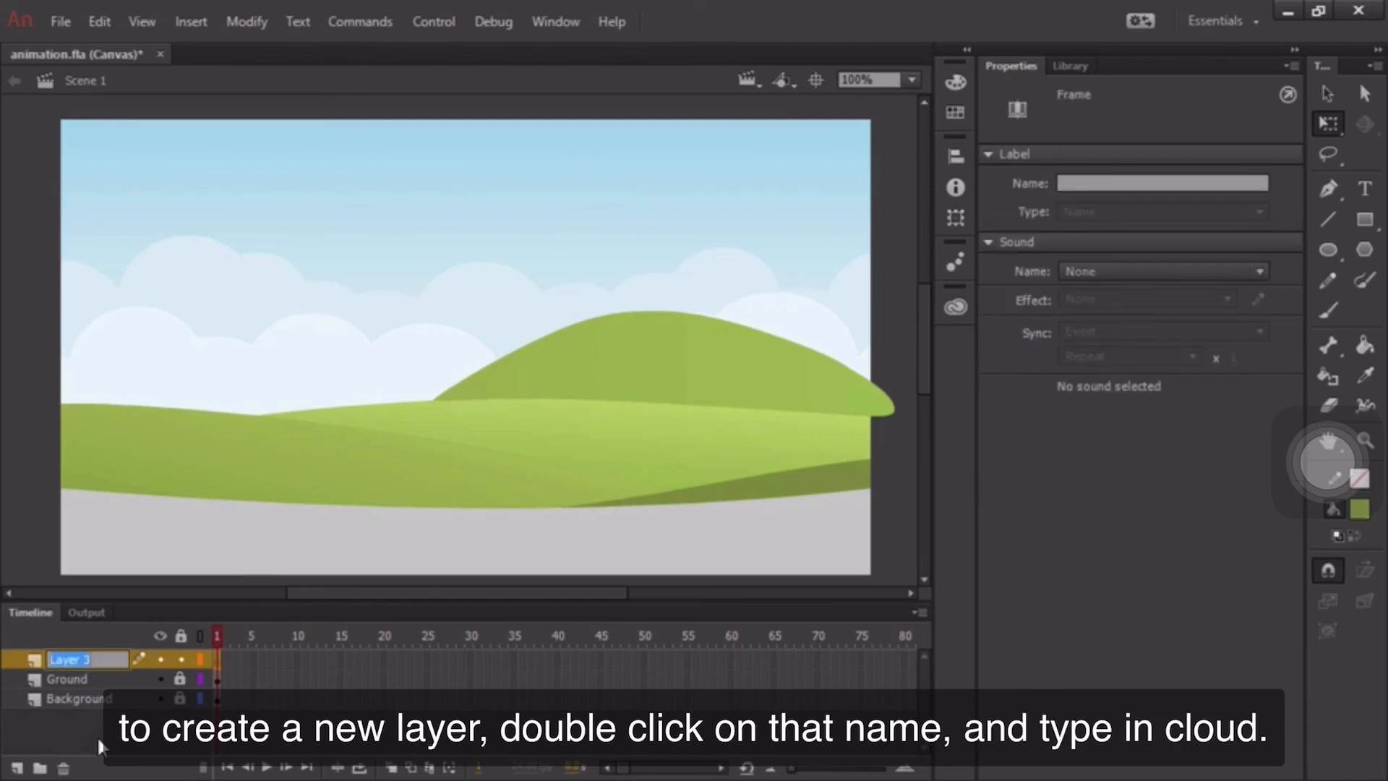
type("Cloud")
key("Return")
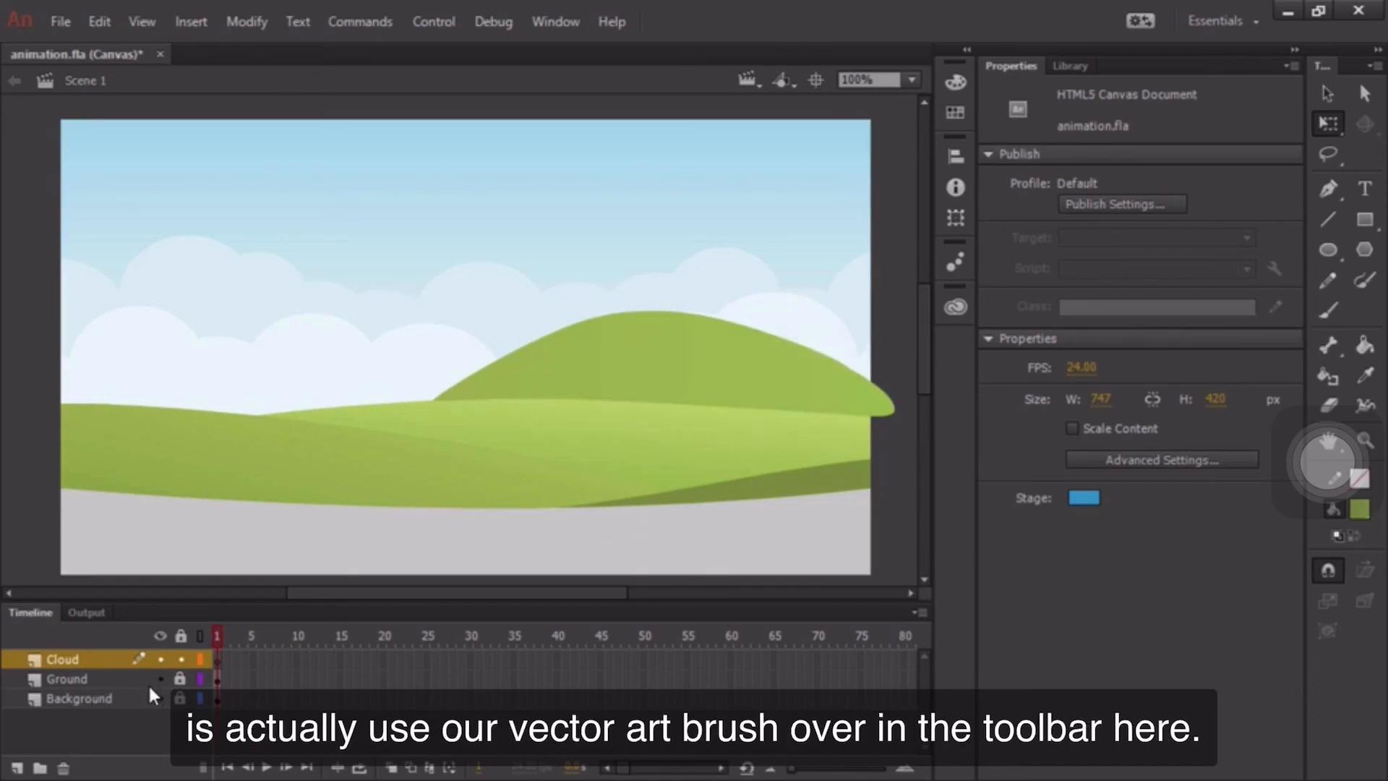
Set the Paint Brush tool's stroke style to the Cloudy Full brush from the Decorative category of the Brush Library
left_click(1365, 281)
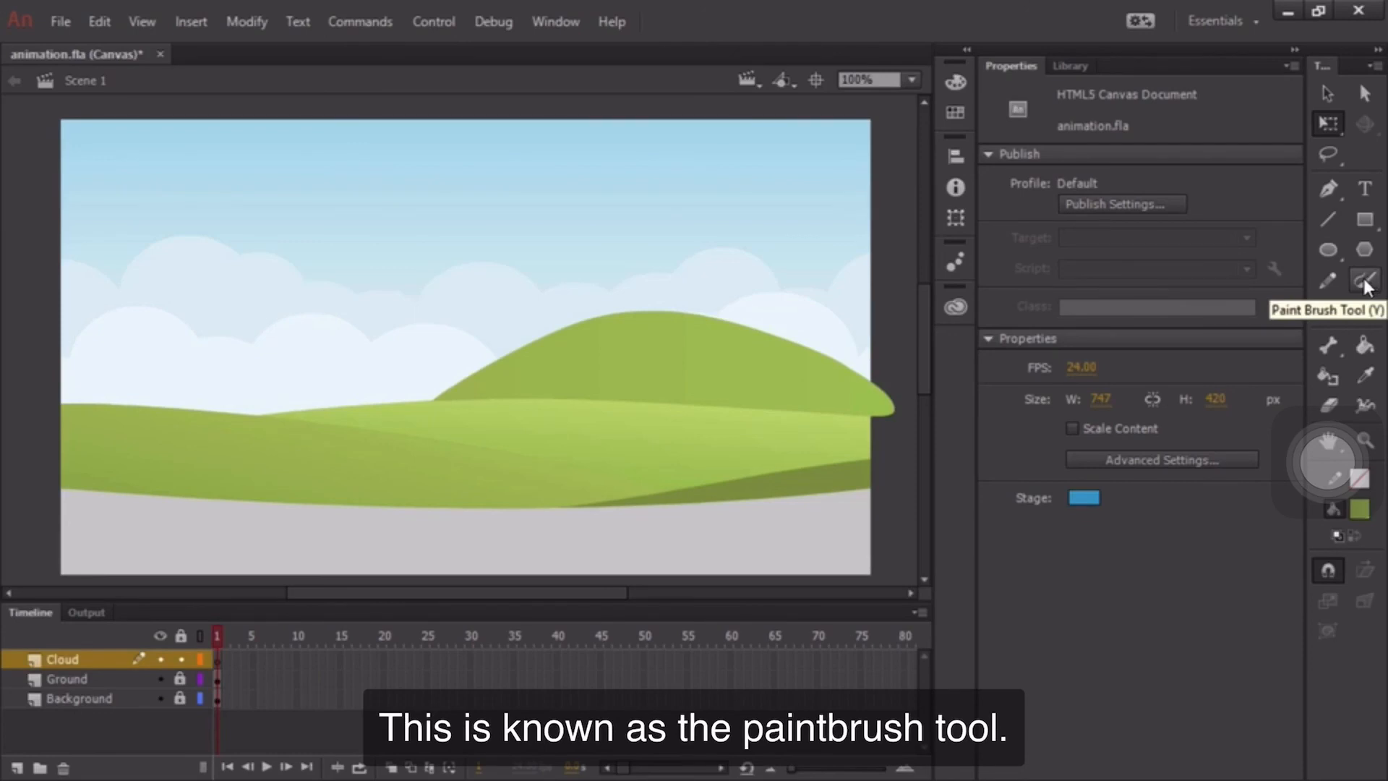
left_click(1366, 282)
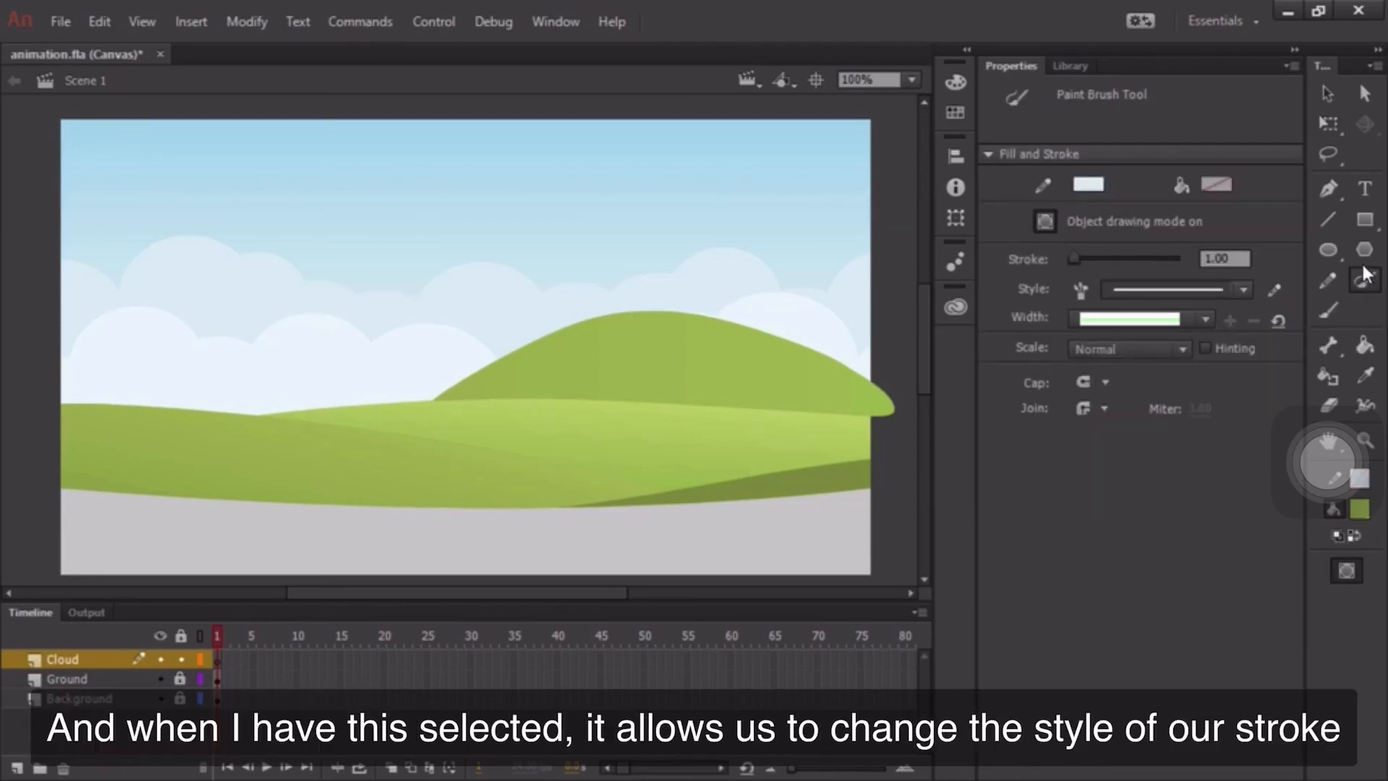
left_click(1081, 290)
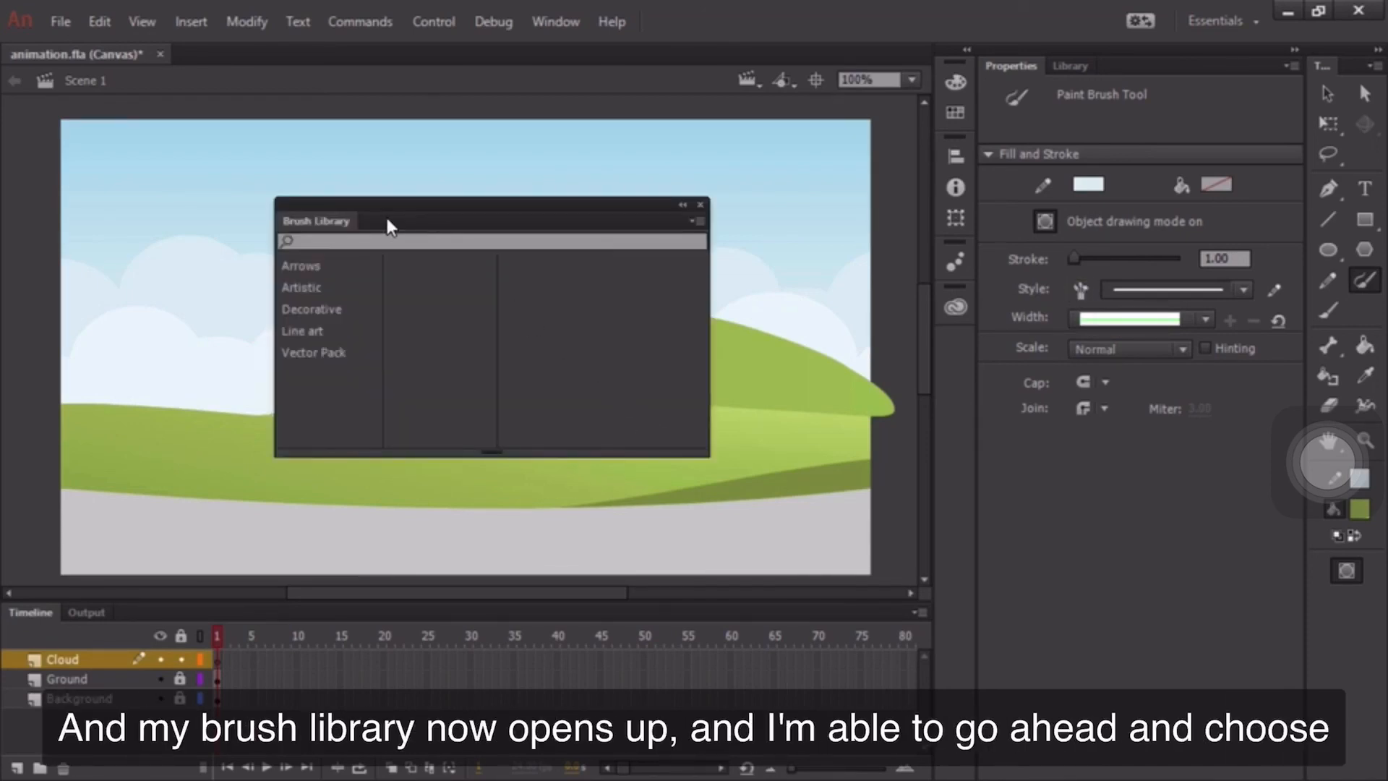
left_click(295, 296)
left_click(295, 309)
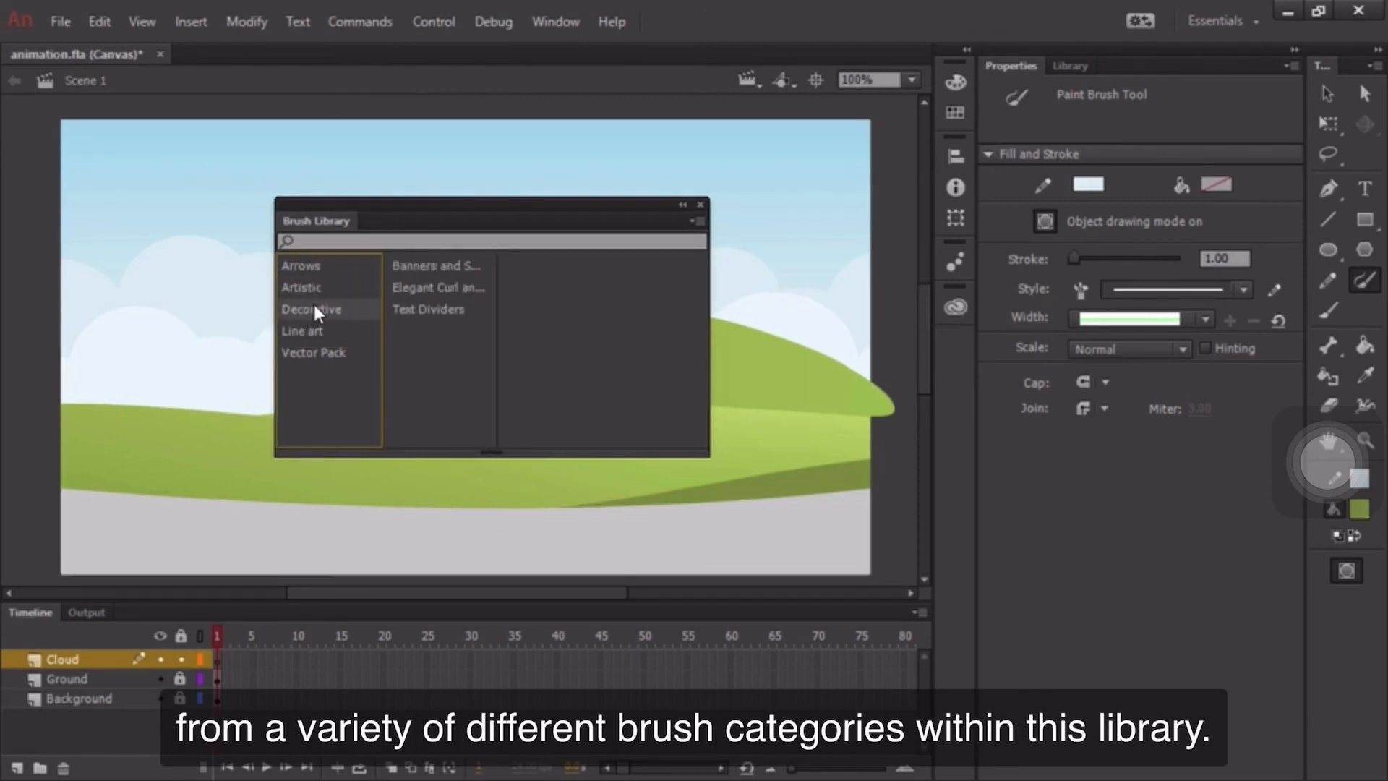
left_click(419, 289)
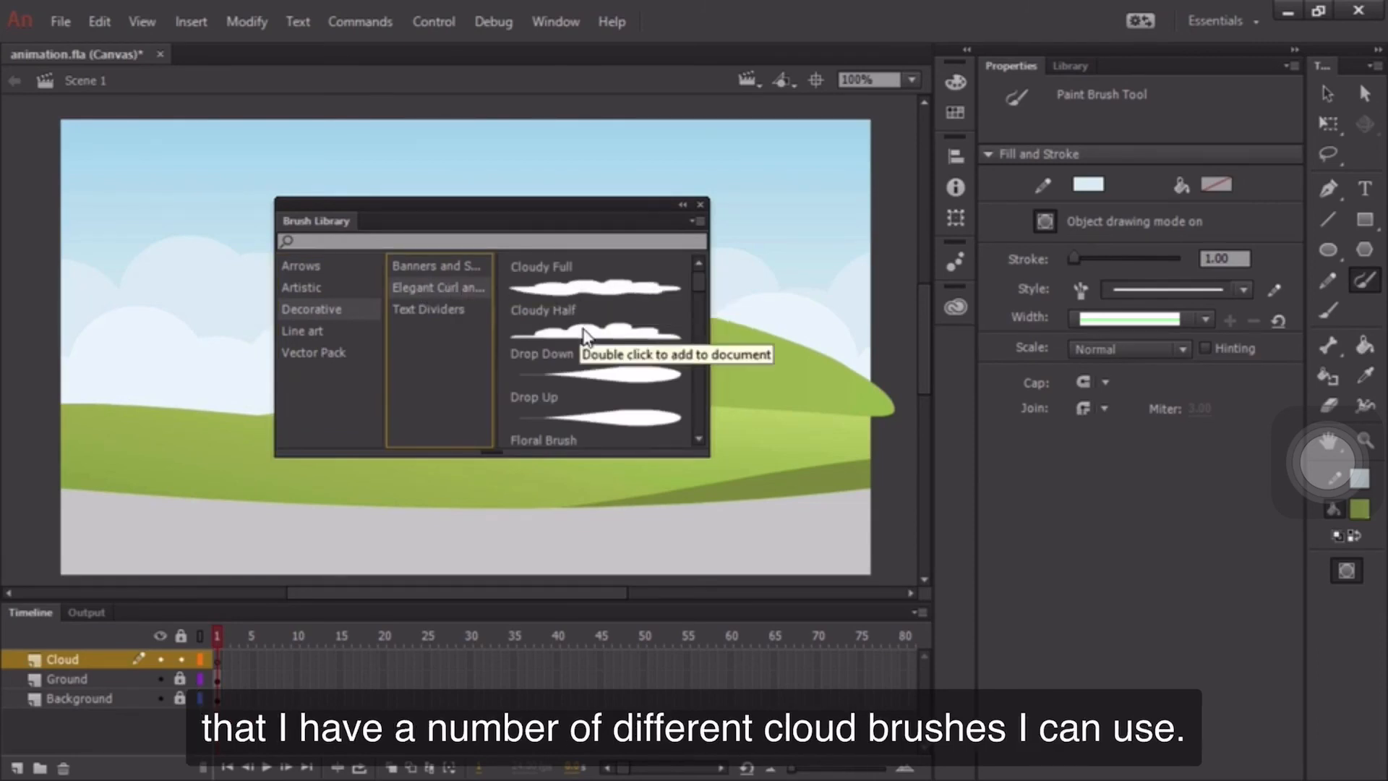
left_click(586, 291)
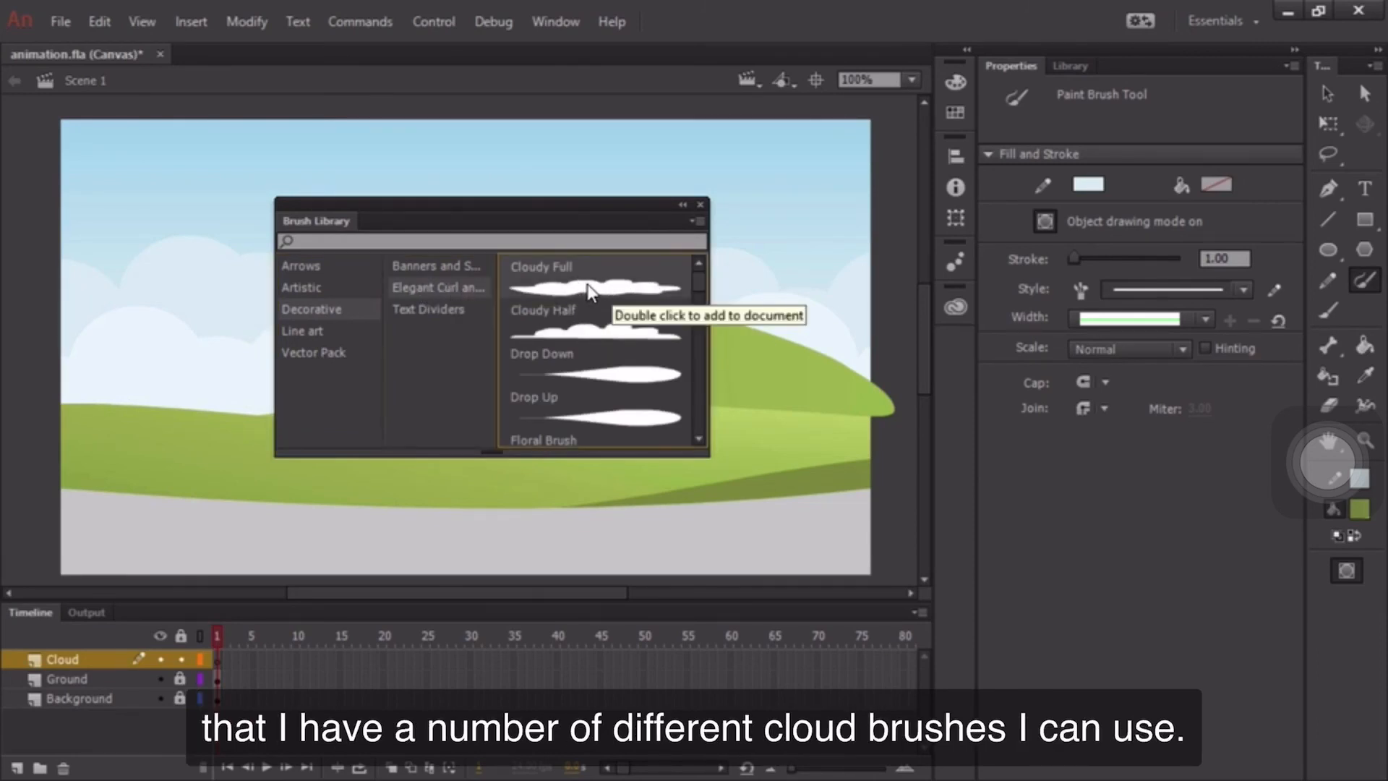
double_click(587, 290)
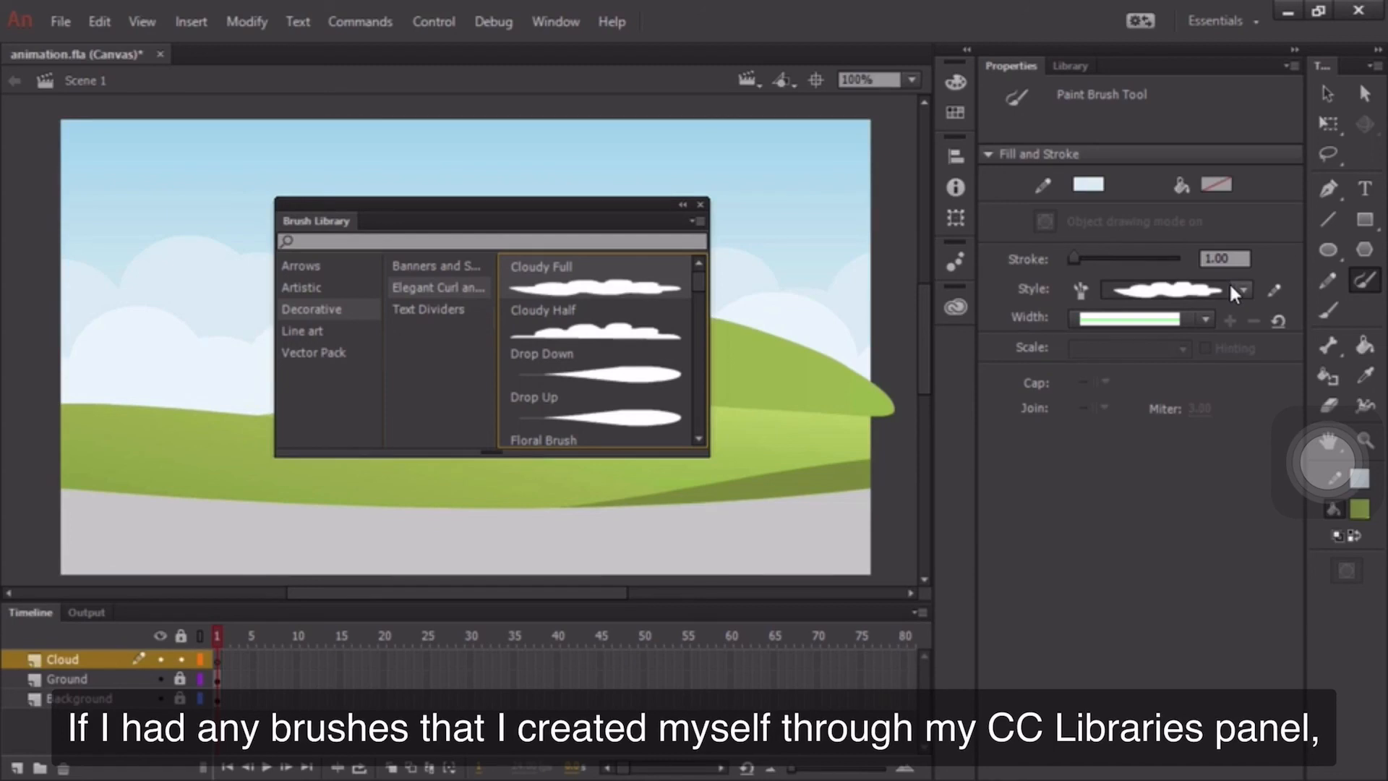
left_click(700, 210)
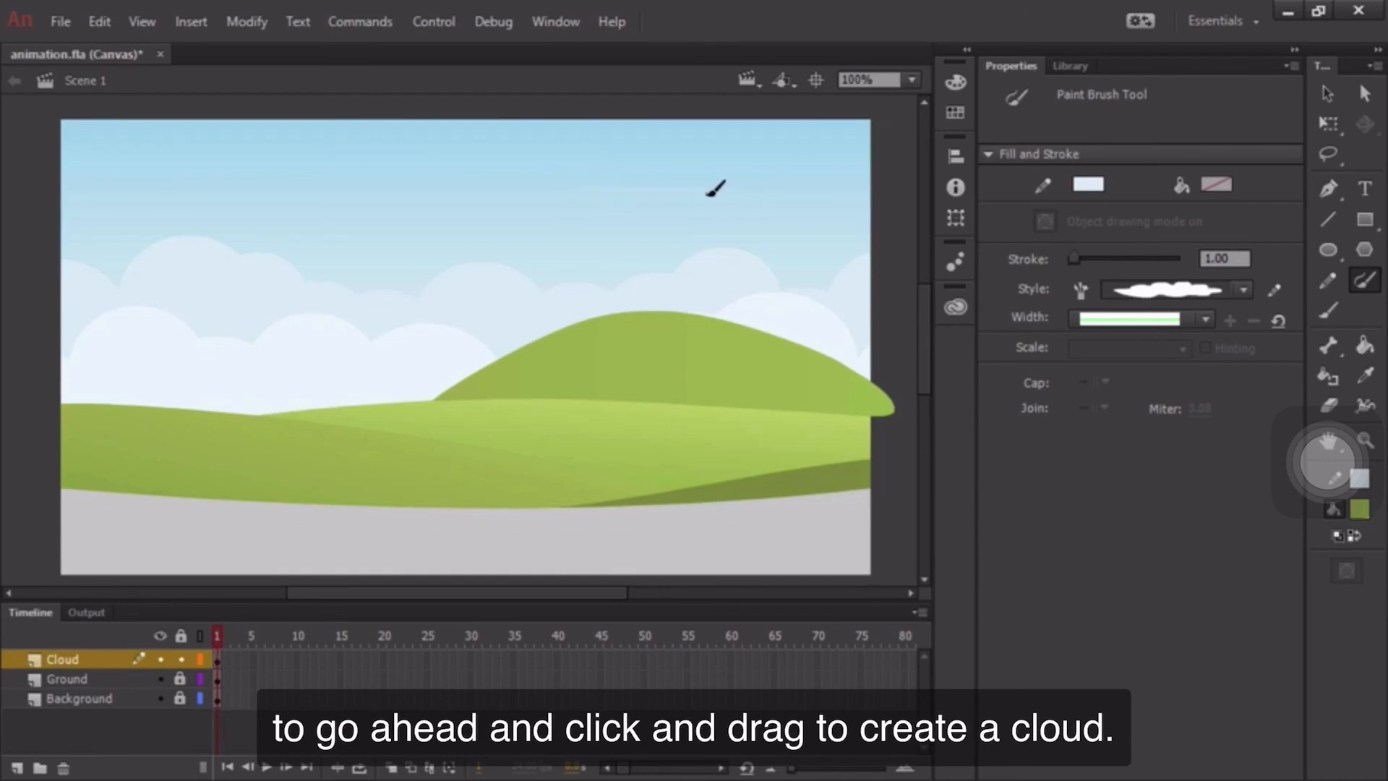
Set the painted cloud's stroke size to 70.35 and sample its stroke color from the rear cloud bank in the background artwork
left_click(1327, 92)
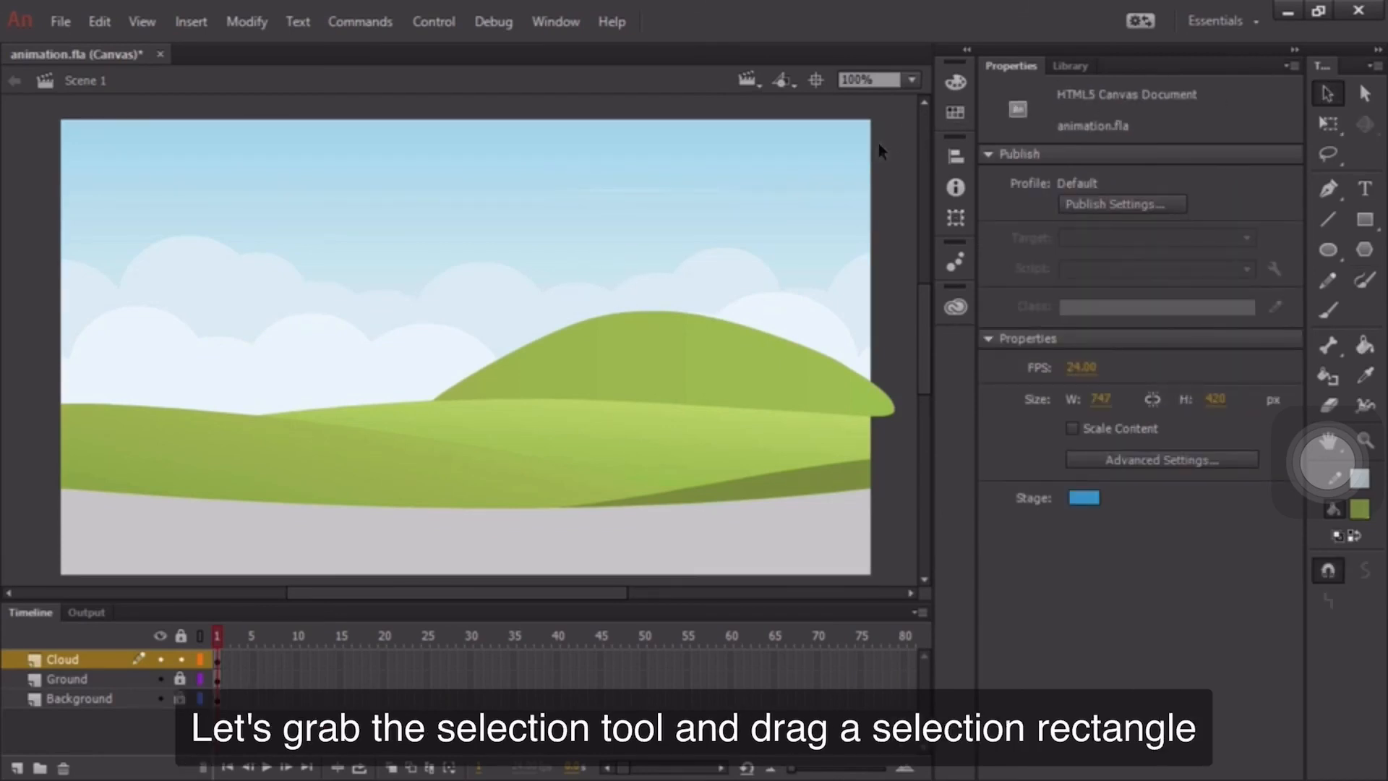
mouse_move(874, 147)
left_mouse_down()
mouse_move(439, 235)
mouse_move(387, 266)
left_mouse_up()
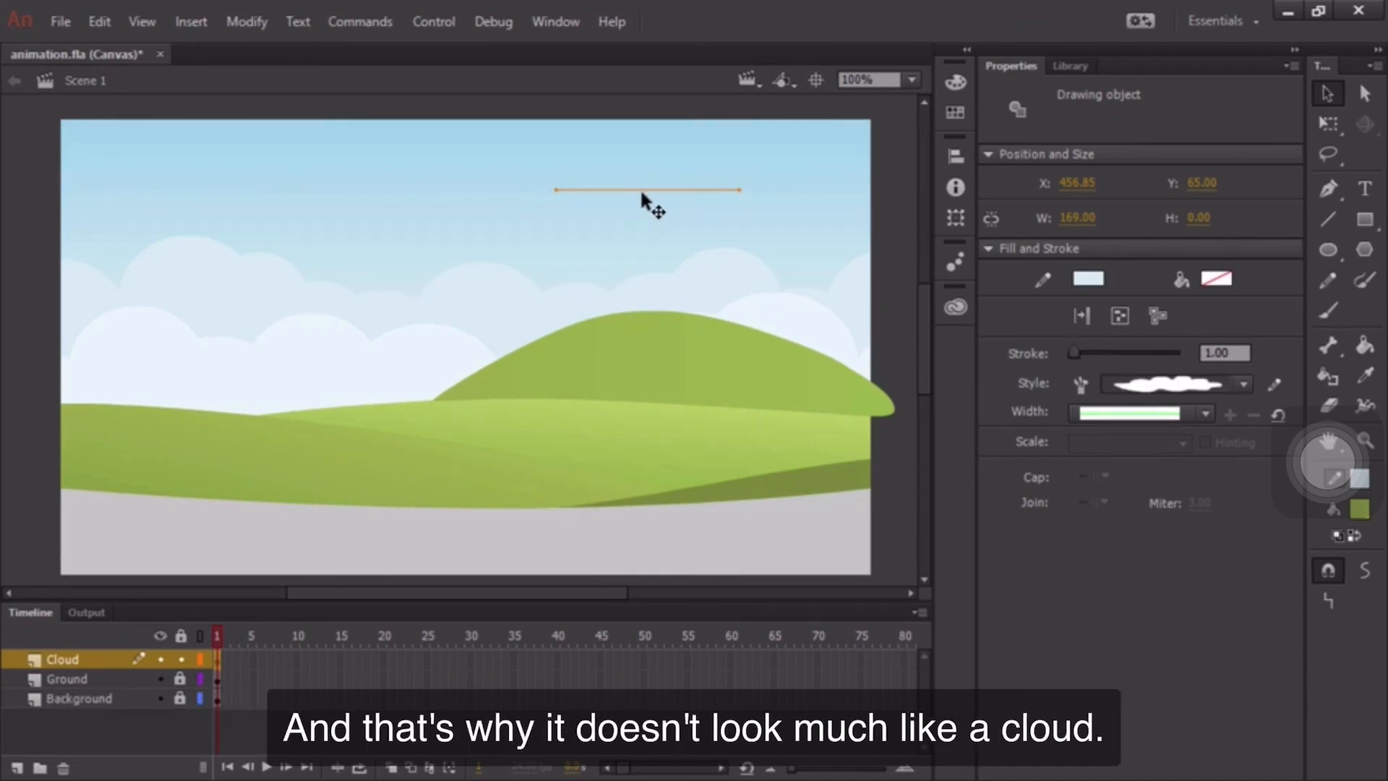
left_click_drag(1076, 350, 1116, 354)
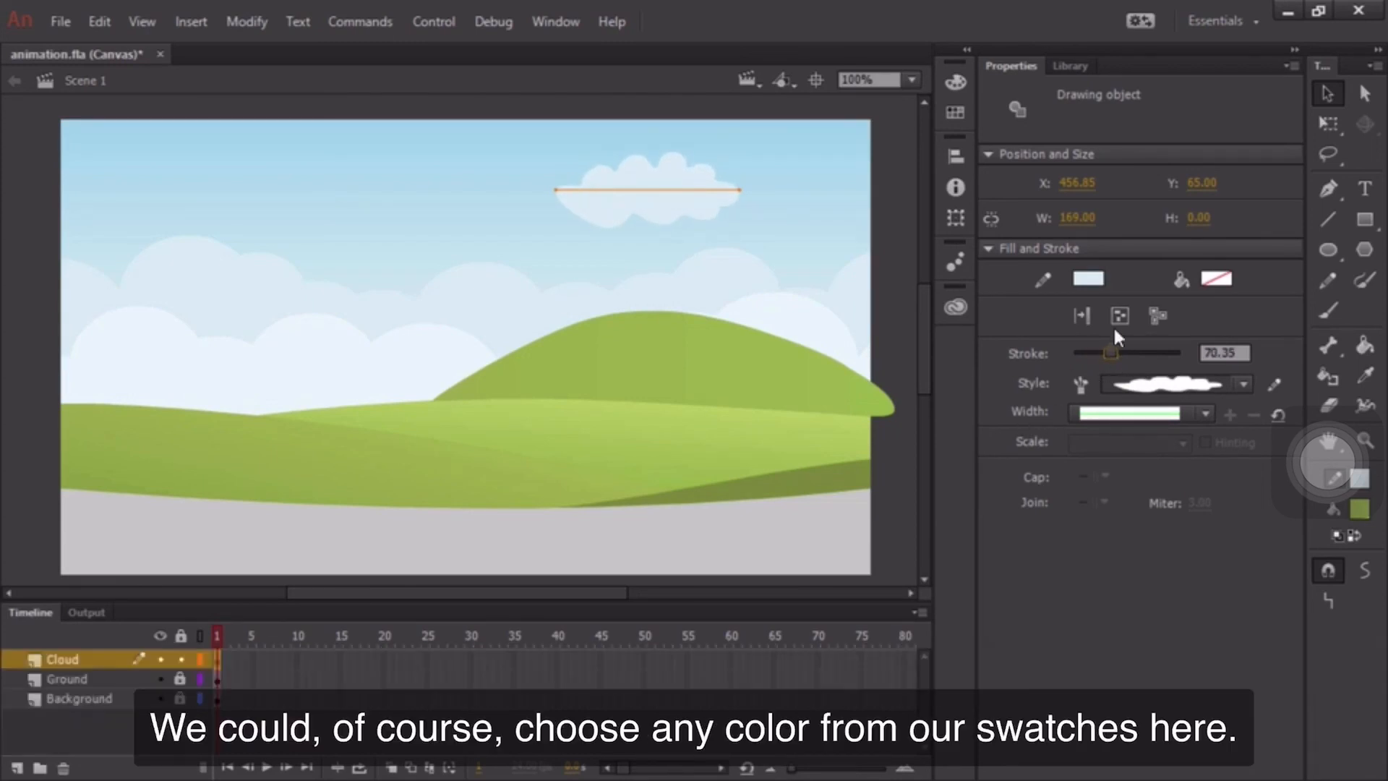
left_click(1087, 279)
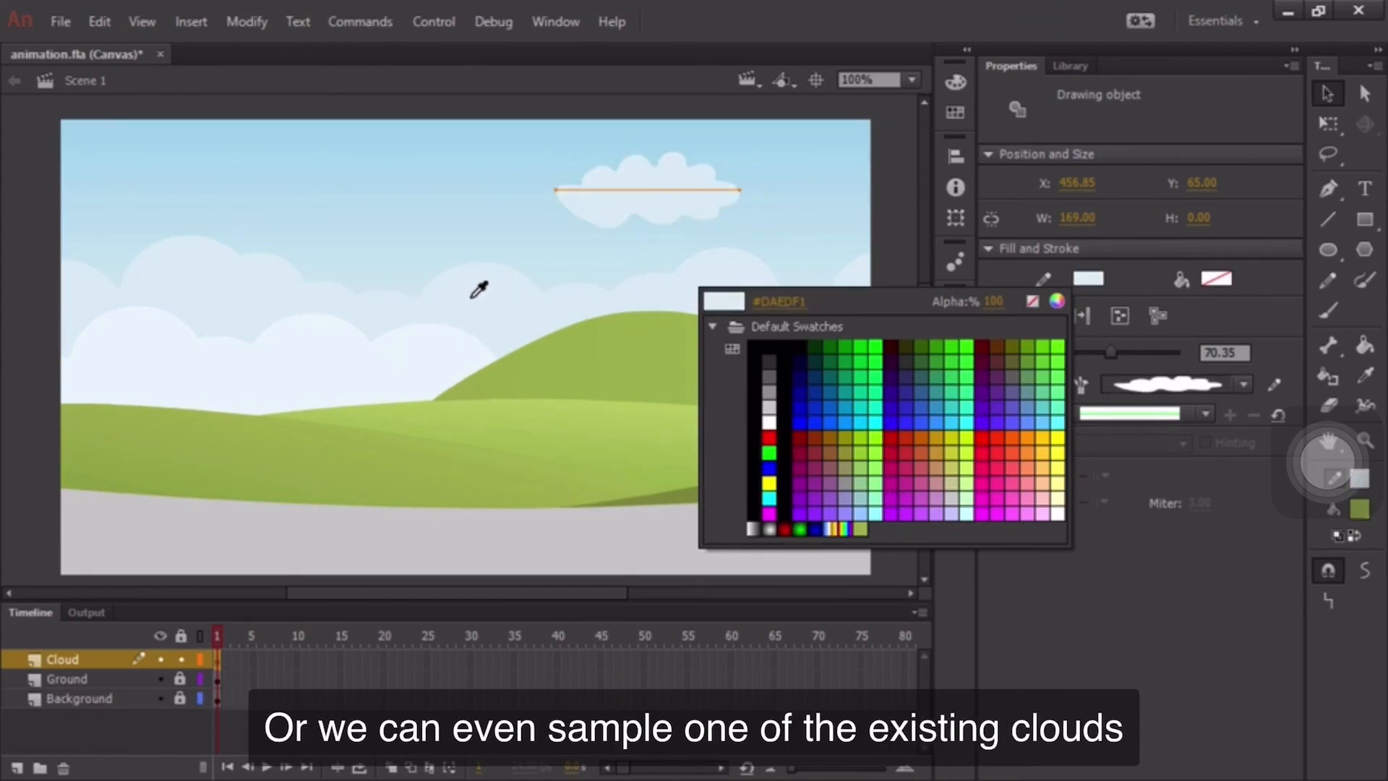
left_click(182, 274)
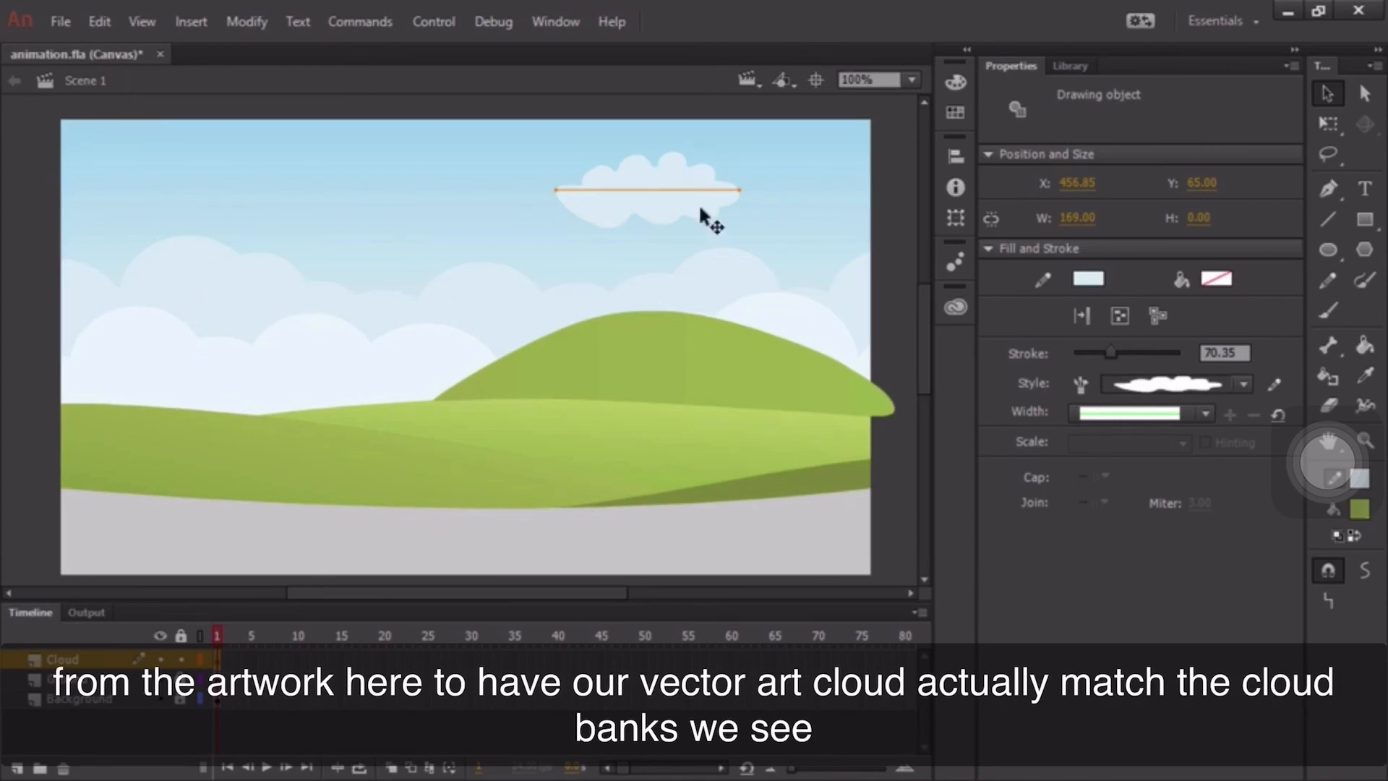
Deselect the cloud, lock the Cloud layer and save the document
left_click(877, 207)
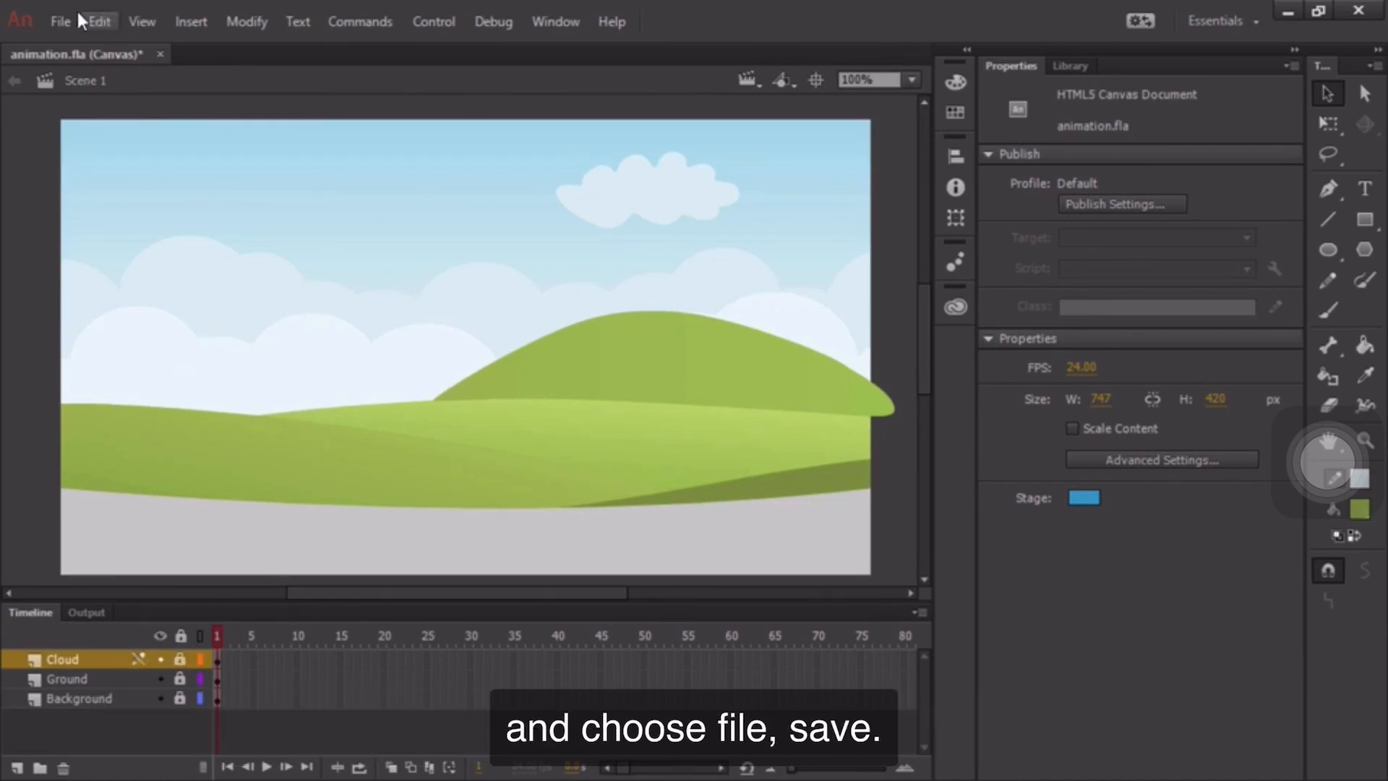
left_click(58, 20)
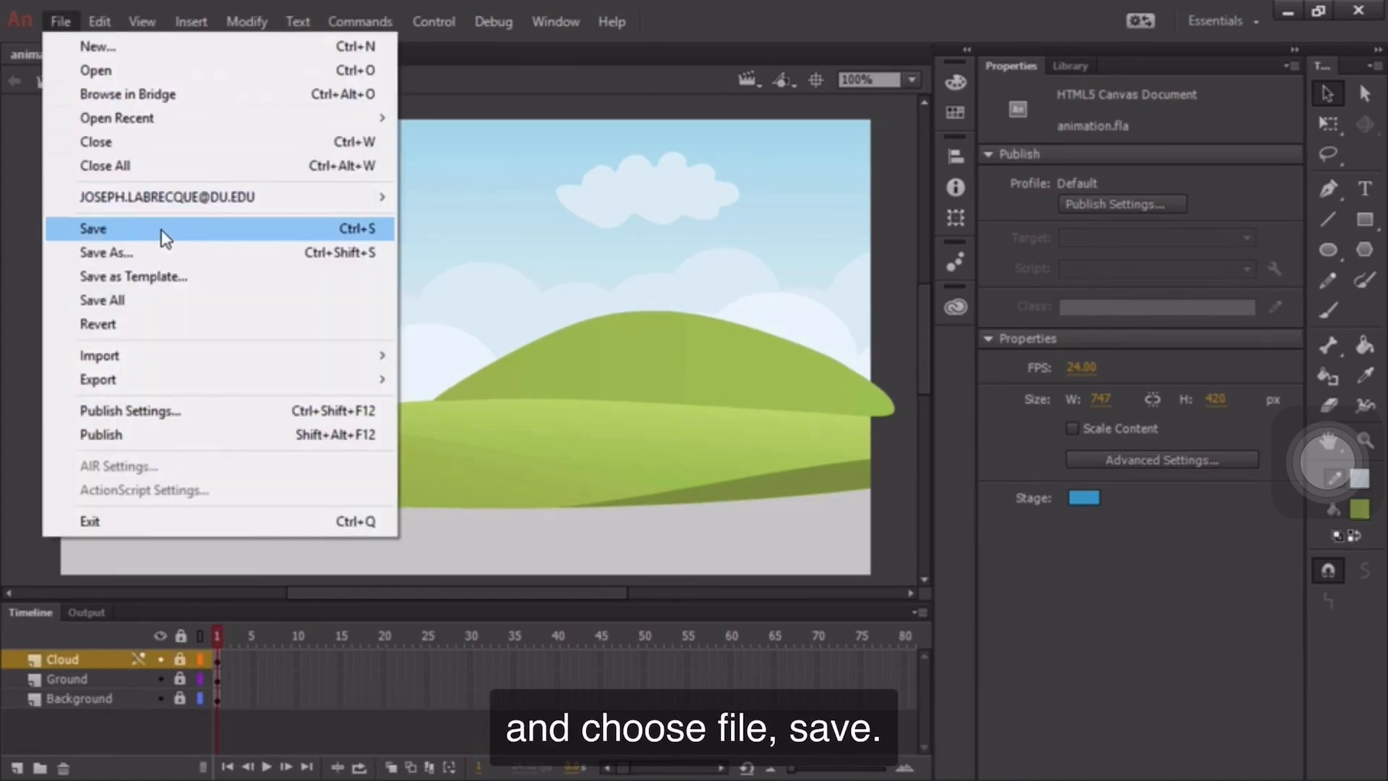
left_click(162, 228)
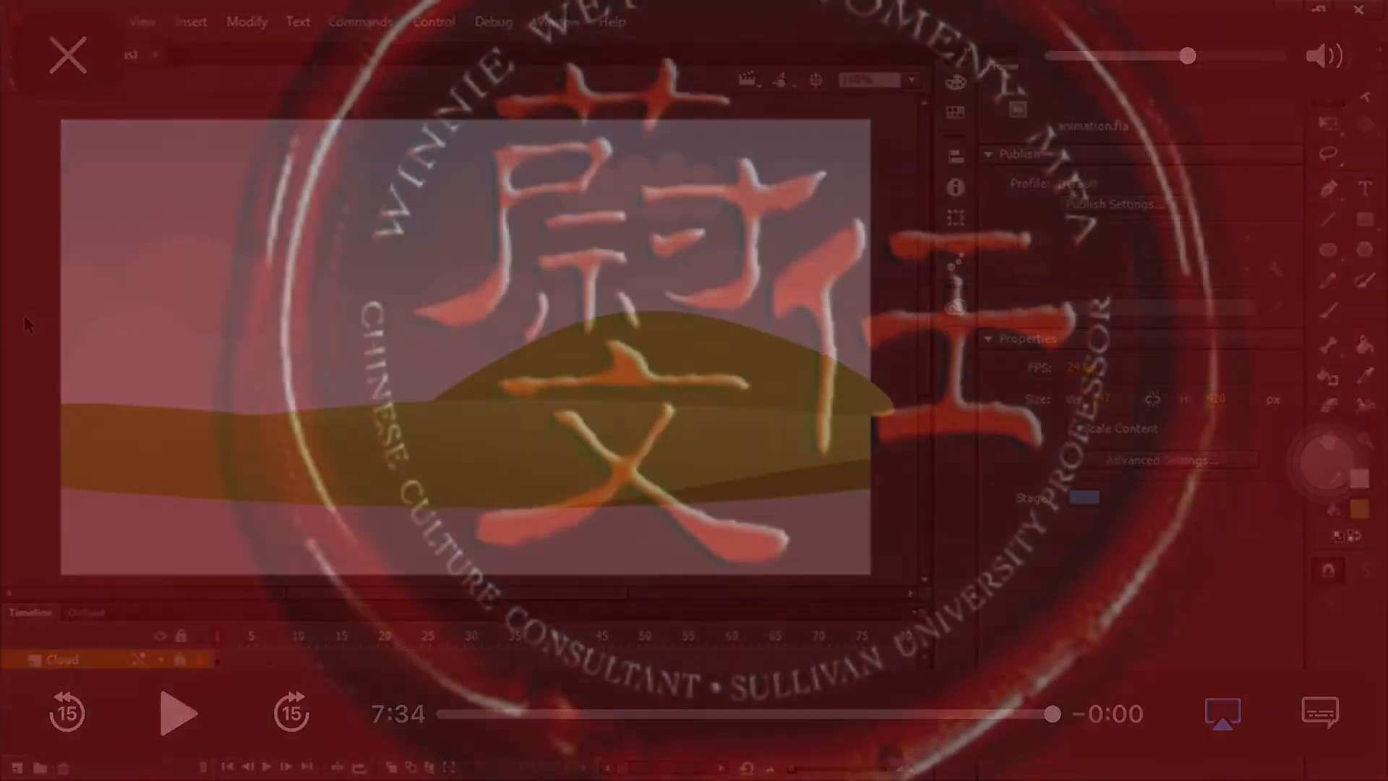